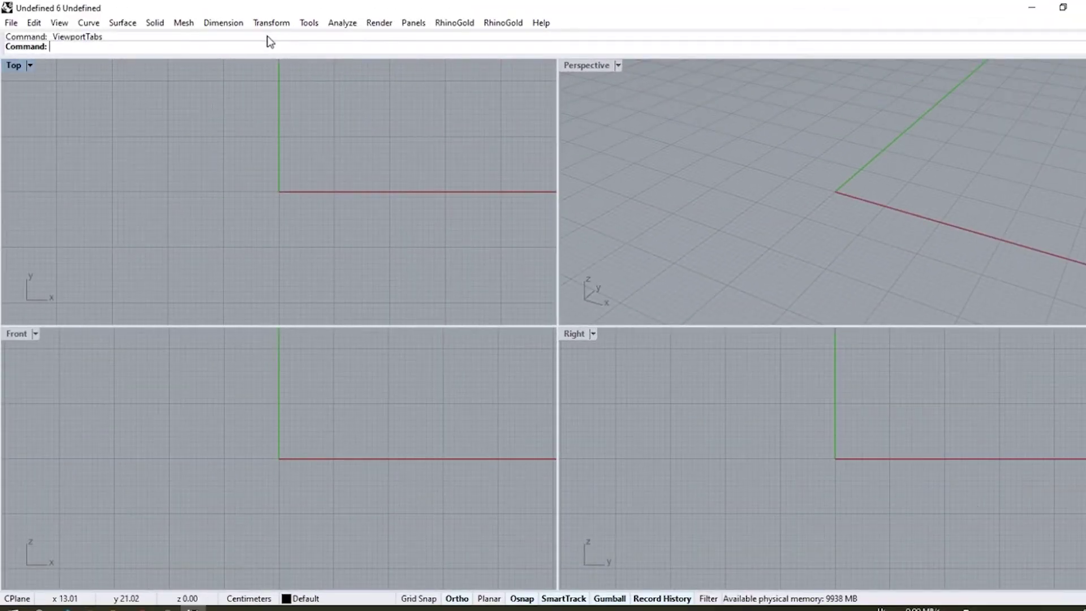
# - Restore the default toolbar settings in Rhino Options and accept the changes
pyautogui.click(309, 24)
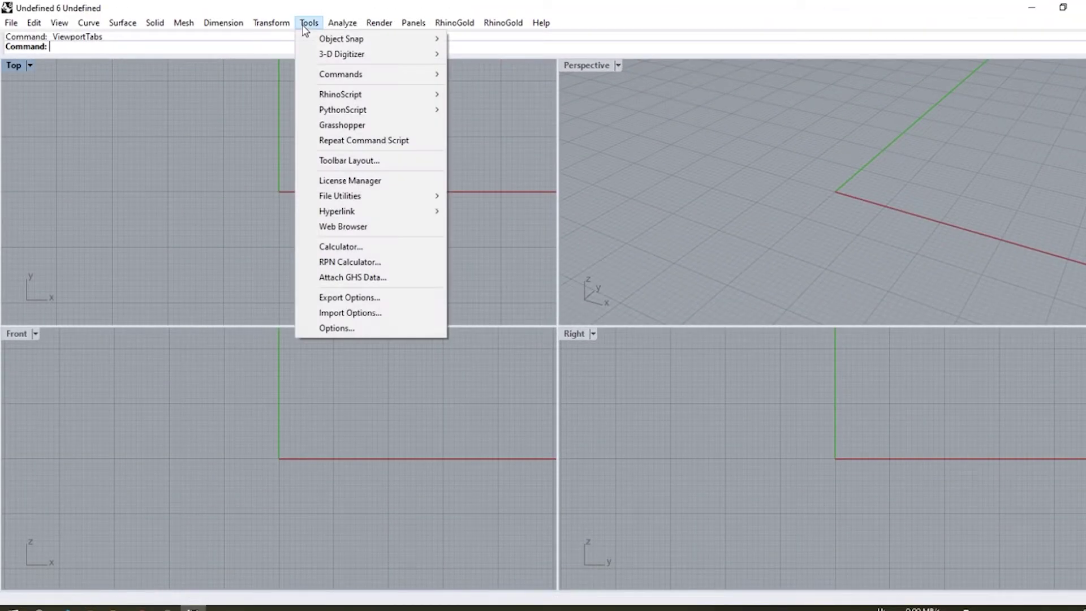
pyautogui.click(364, 327)
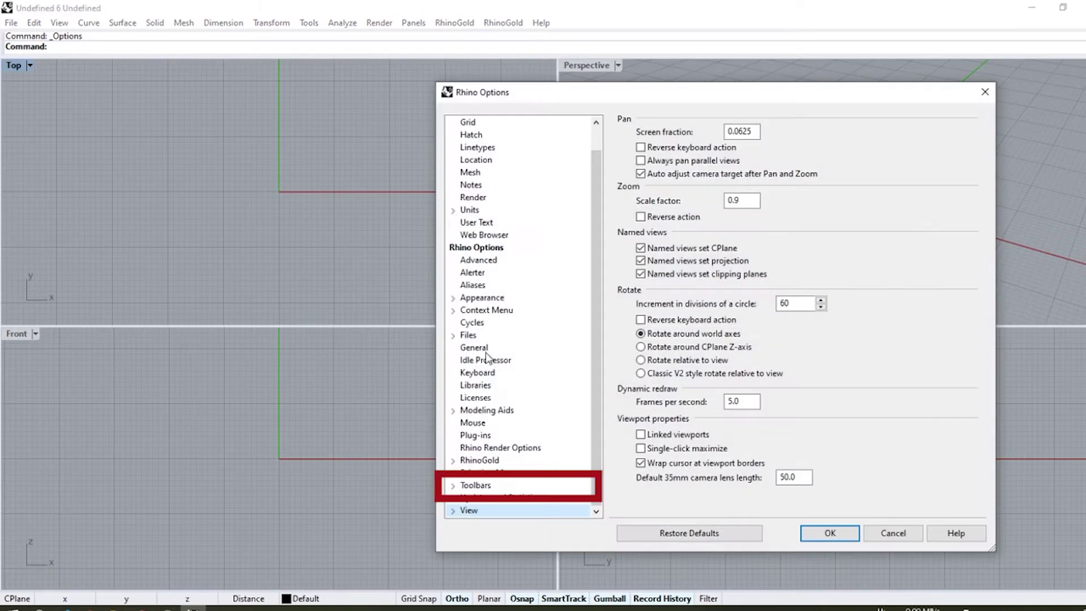
pyautogui.click(489, 486)
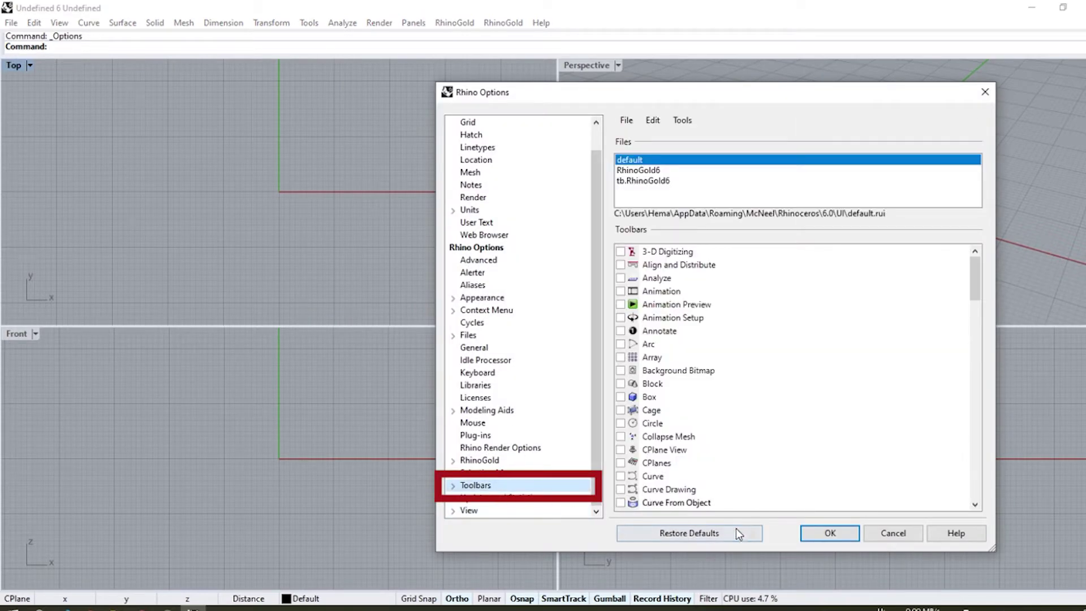
pyautogui.scroll(-3, 715, 397)
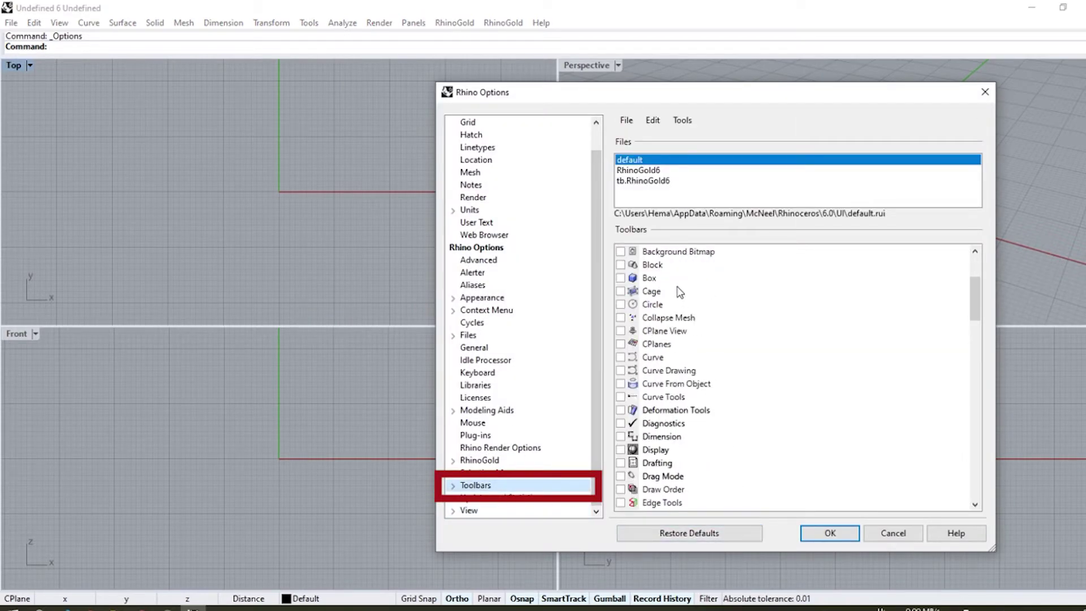
pyautogui.click(702, 542)
pyautogui.click(669, 361)
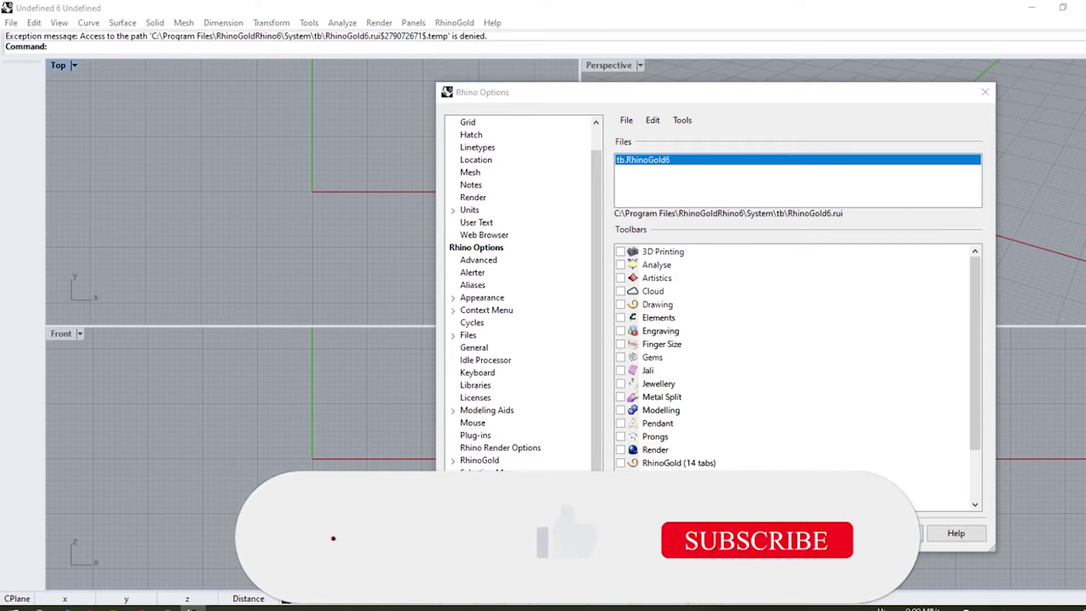
pyautogui.click(830, 532)
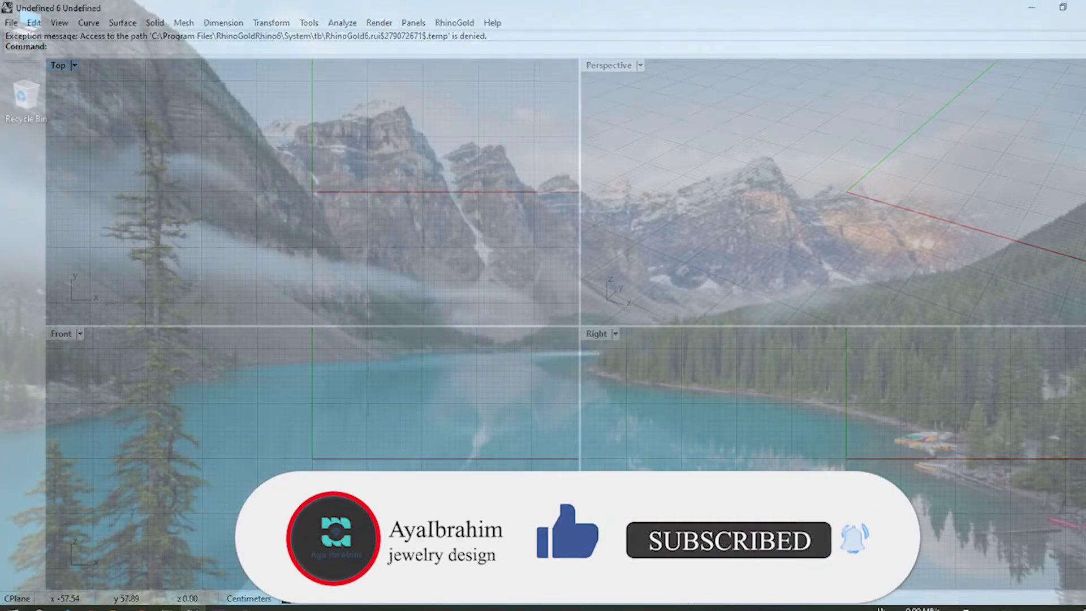
# - Relaunch Rhino 6 and begin with a new empty document
pyautogui.press('super')
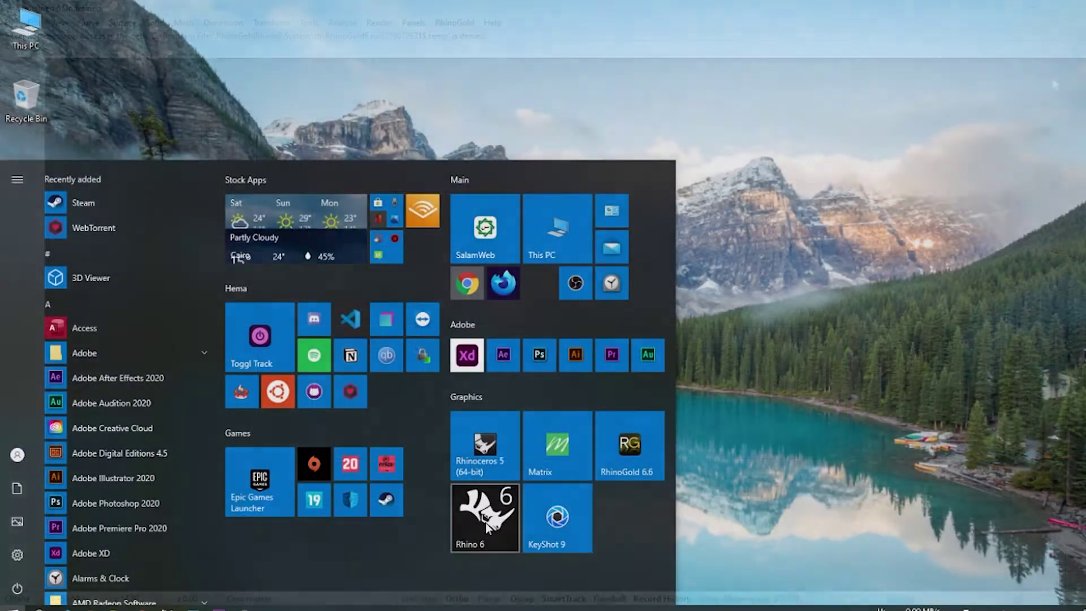
pyautogui.click(485, 517)
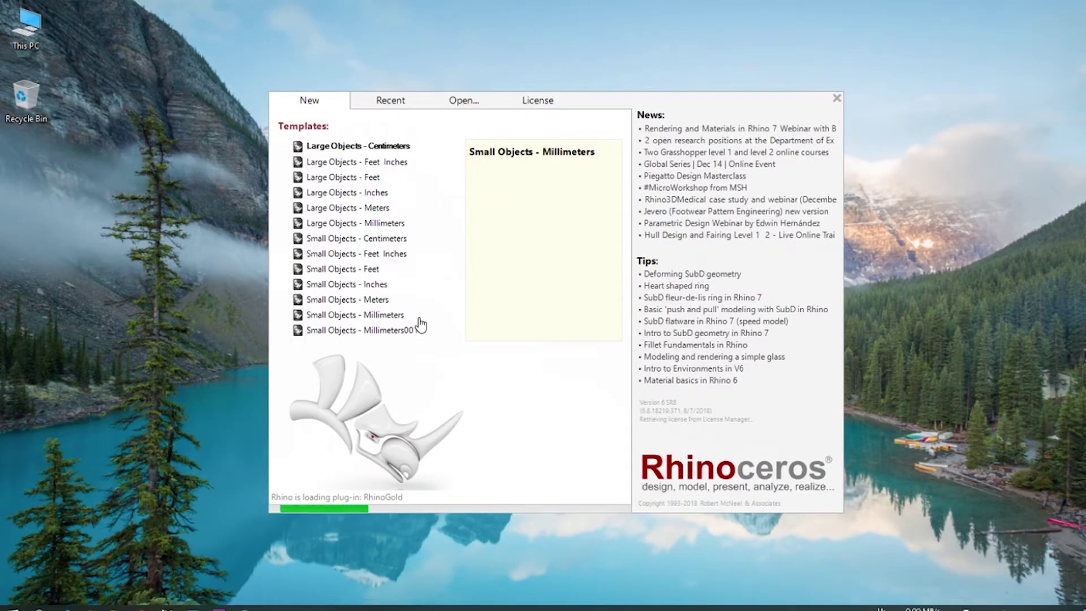
pyautogui.click(419, 318)
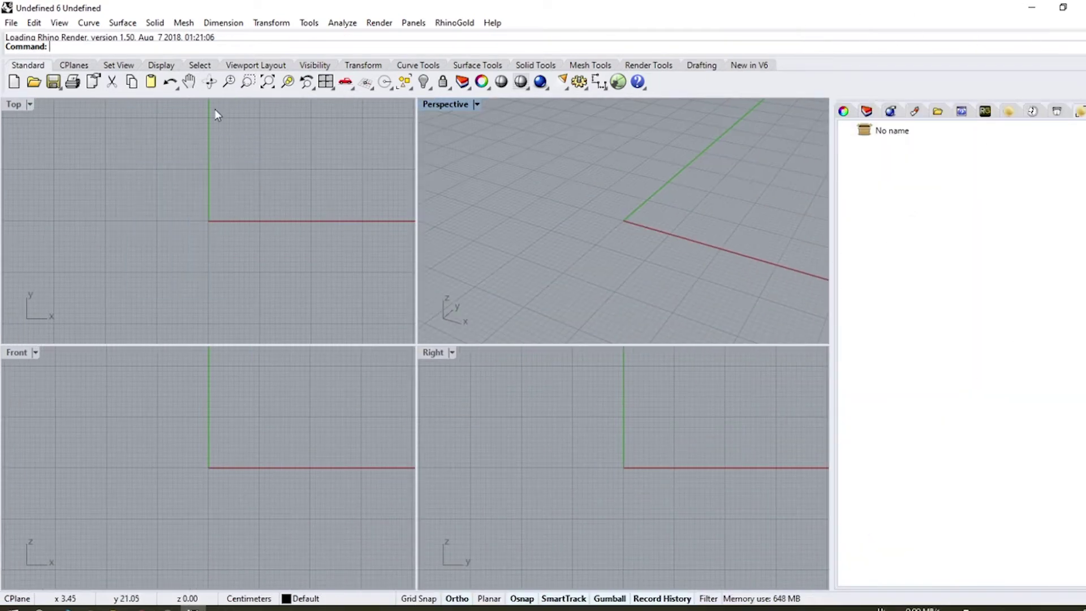
# - Undock and close both the Standard toolbar group and the Rhinoceros side panel
pyautogui.moveTo(215, 108); pyautogui.dragTo(206, 156)
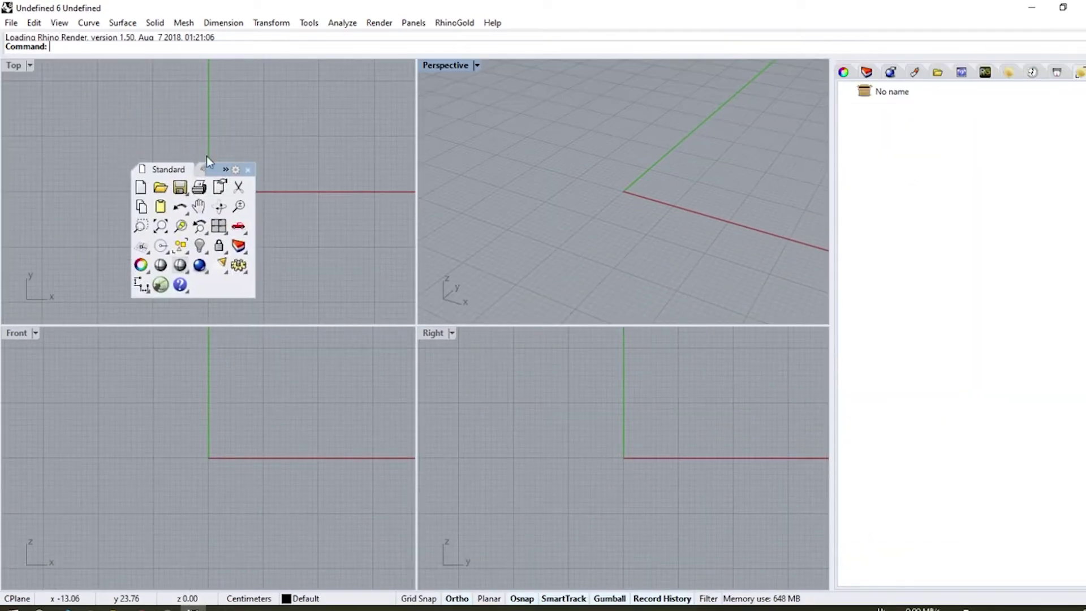
pyautogui.click(247, 169)
pyautogui.moveTo(1080, 59); pyautogui.dragTo(830, 137)
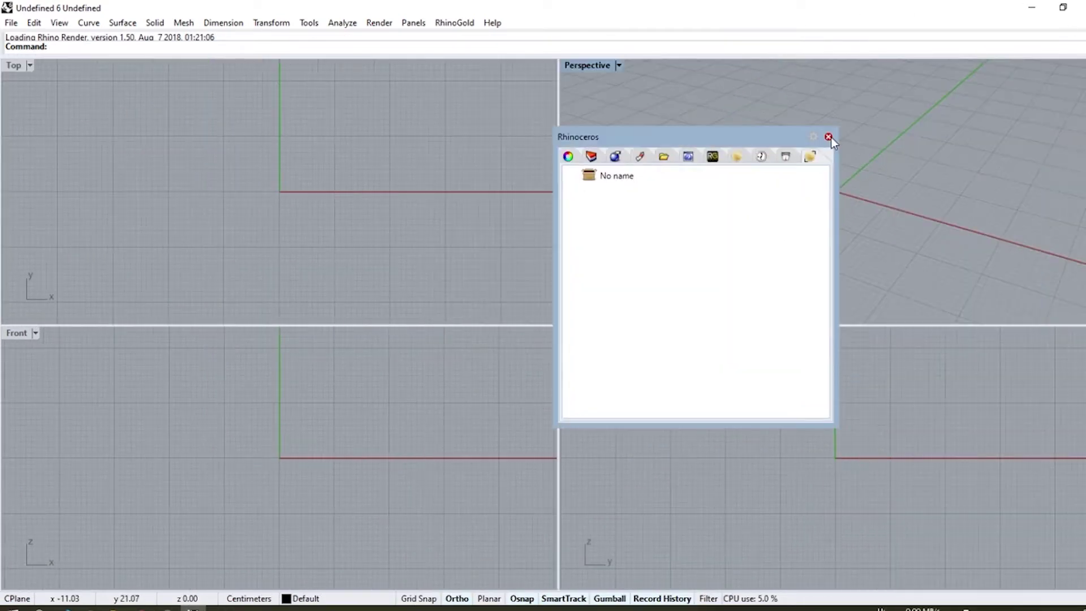
pyautogui.click(829, 137)
# - Enable the Main toolbar from the default toolbar file in Rhino Options and widen it to two columns of tools
pyautogui.click(309, 23)
pyautogui.click(310, 327)
pyautogui.click(476, 484)
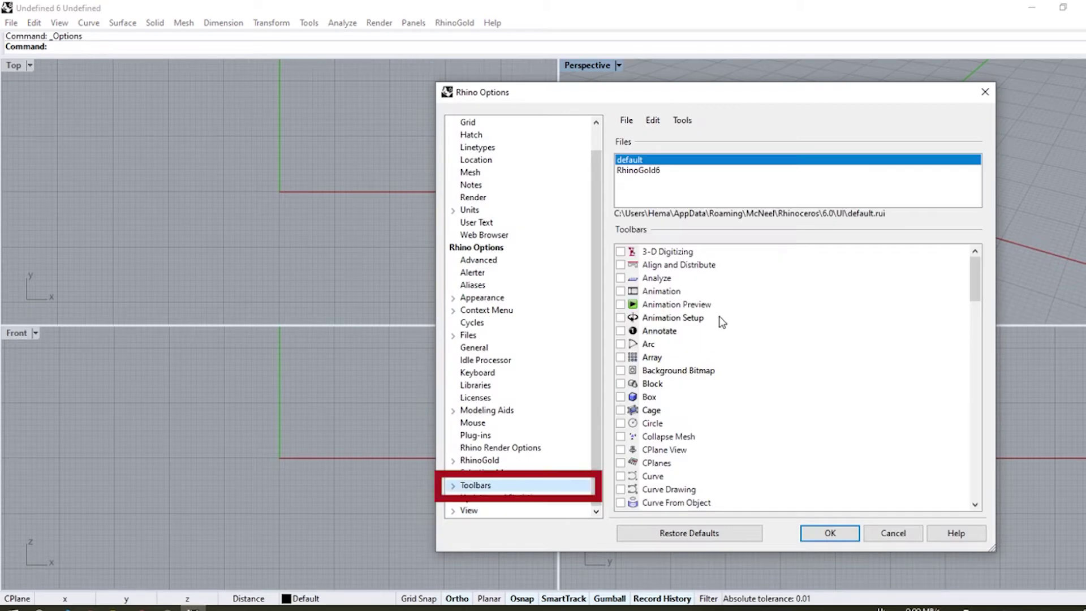
pyautogui.scroll(-8, 736, 286)
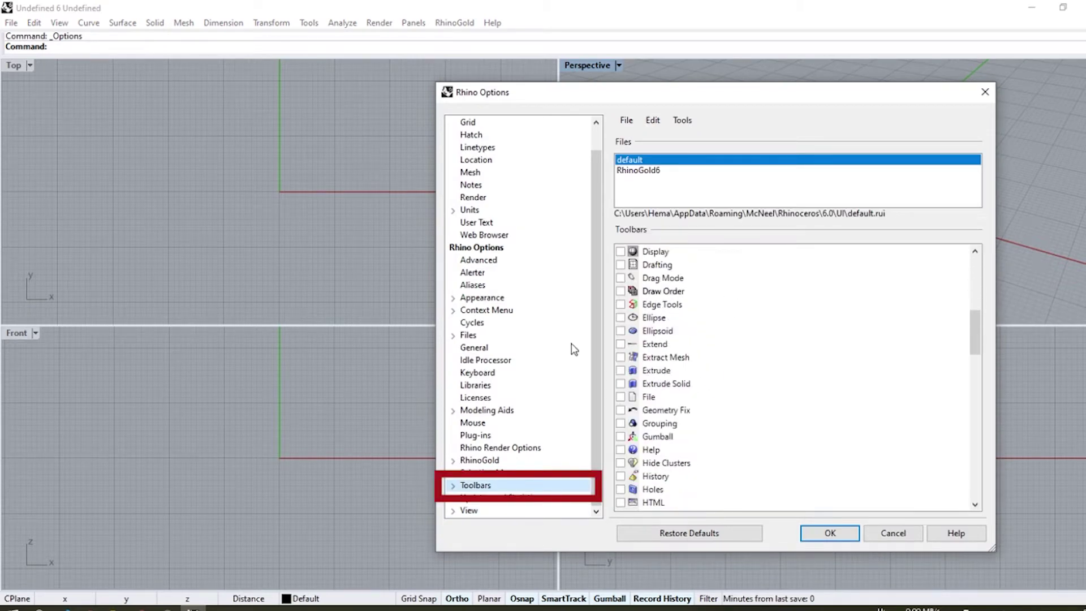
pyautogui.scroll(-4, 814, 323)
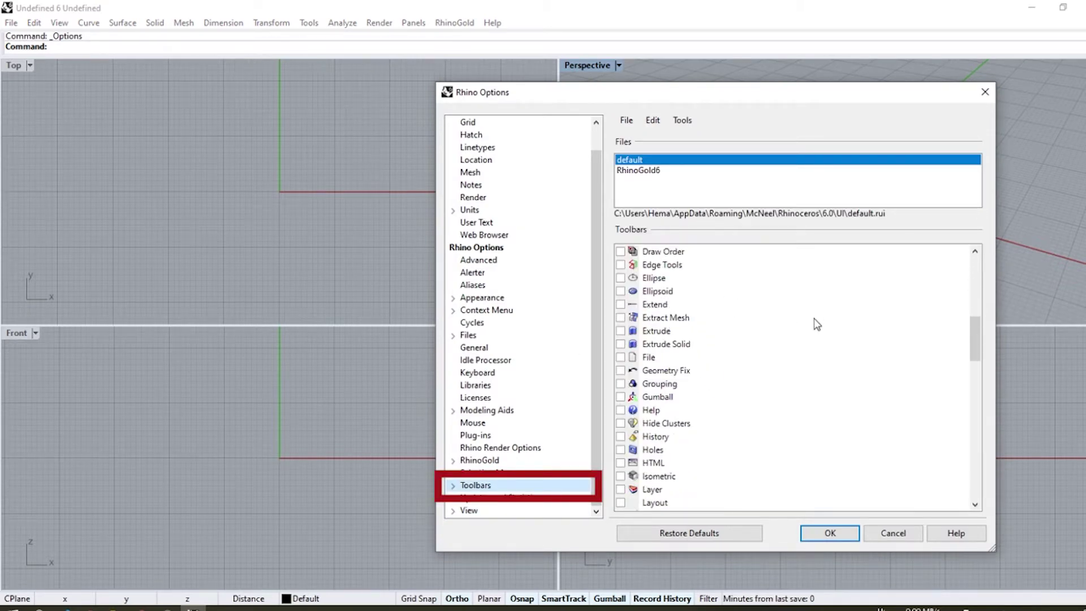
pyautogui.scroll(-1, 816, 324)
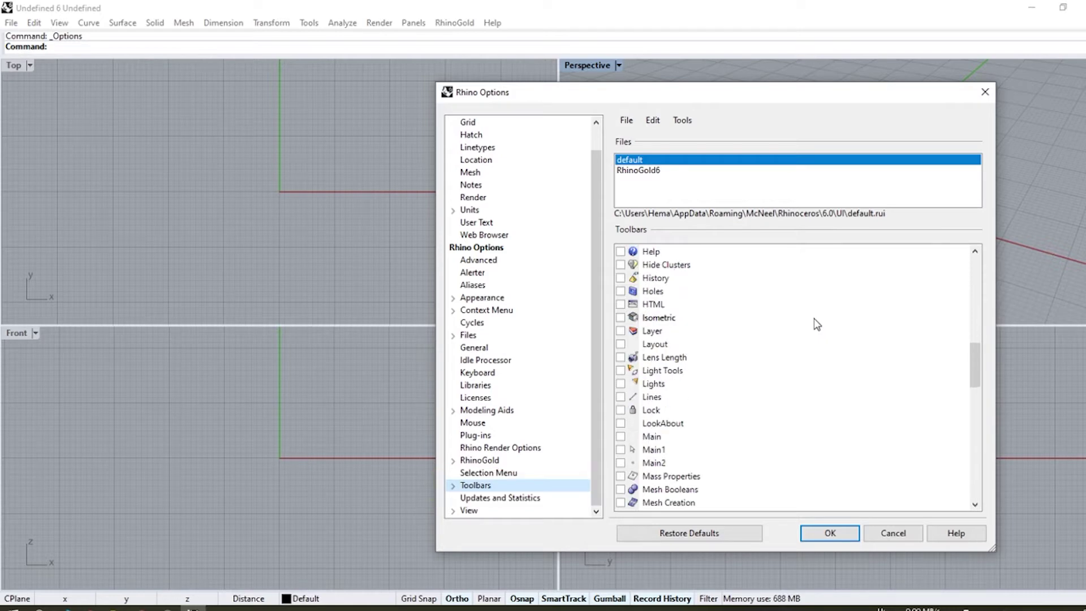
pyautogui.click(621, 437)
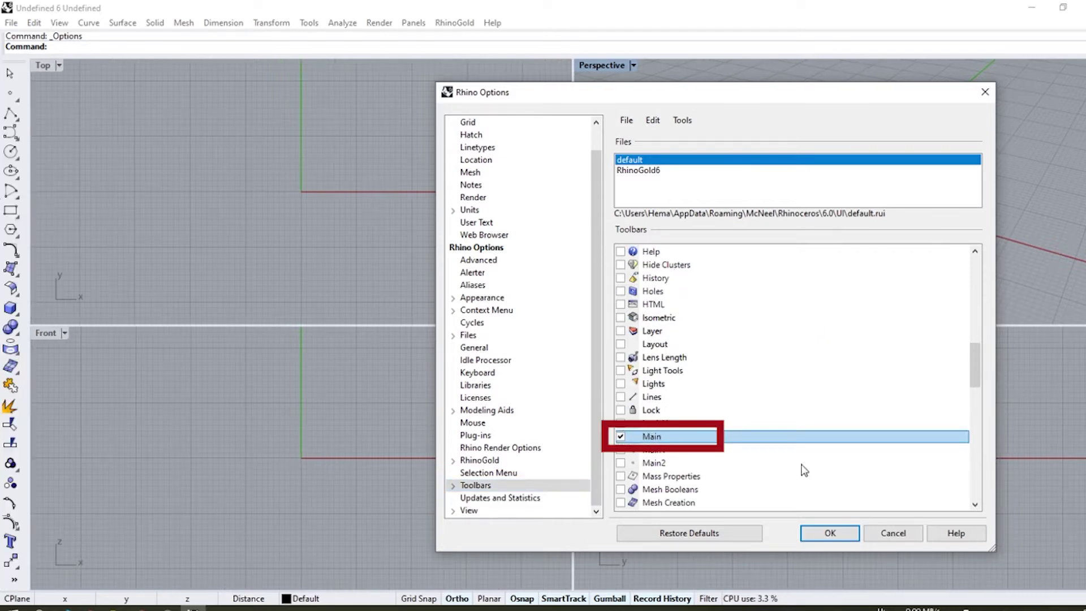
pyautogui.click(830, 533)
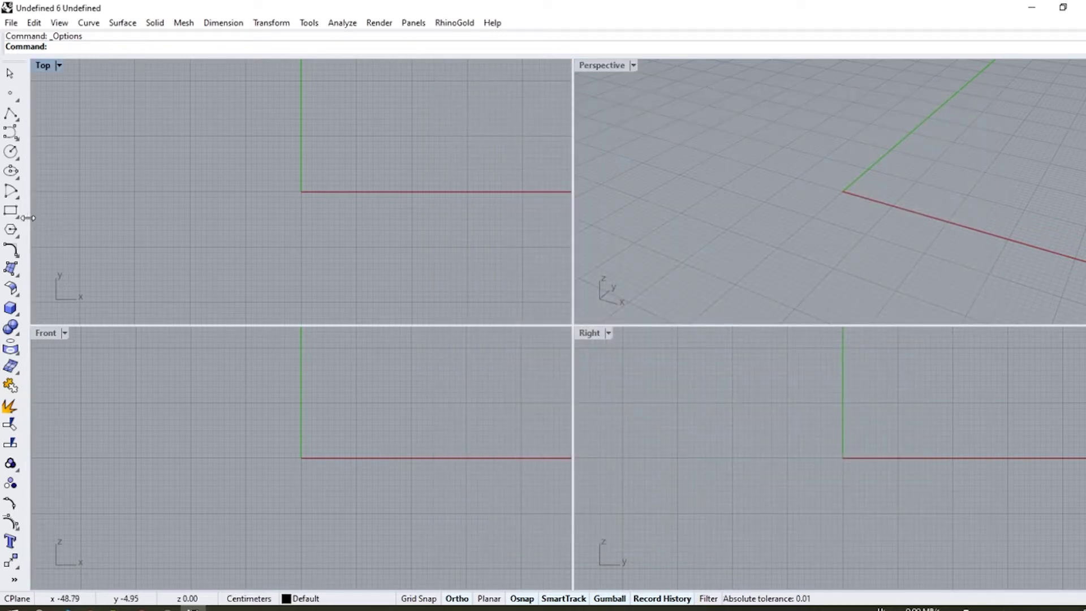
pyautogui.moveTo(29, 217); pyautogui.dragTo(51, 217)
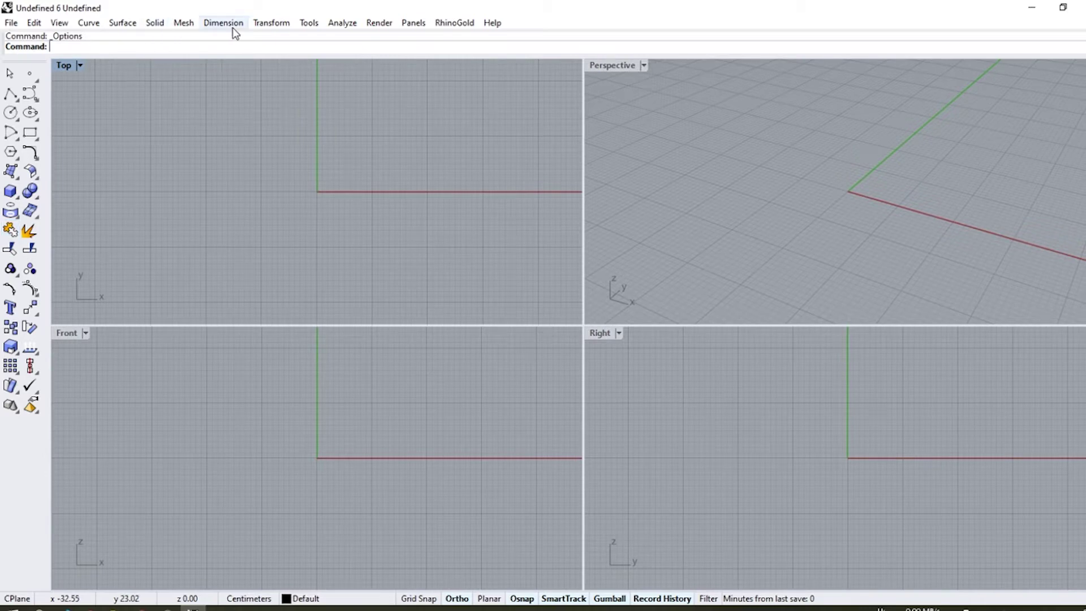
# - Enable the Standard Toolbar Group (15 tabs) in Rhino Options and dock it between the command line and the viewports
pyautogui.click(308, 23)
pyautogui.click(368, 327)
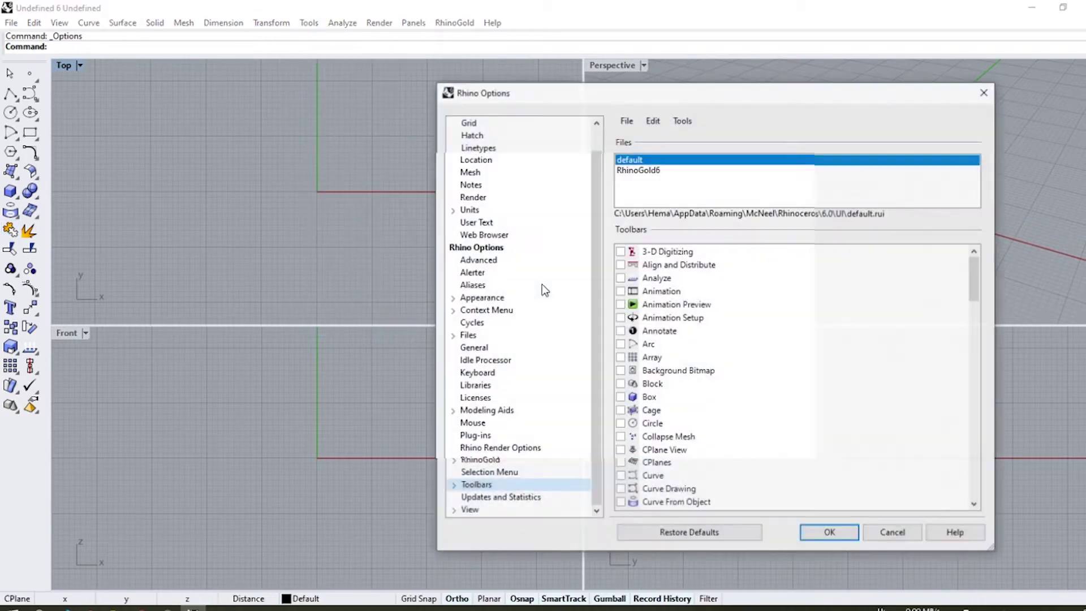
pyautogui.scroll(-7, 901, 412)
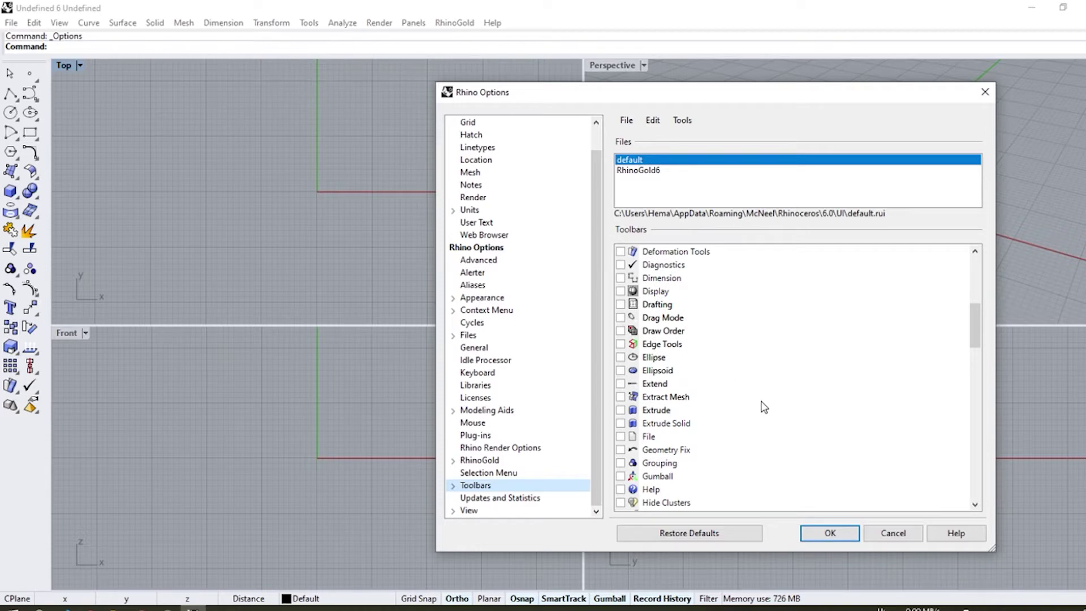
pyautogui.scroll(-9, 764, 407)
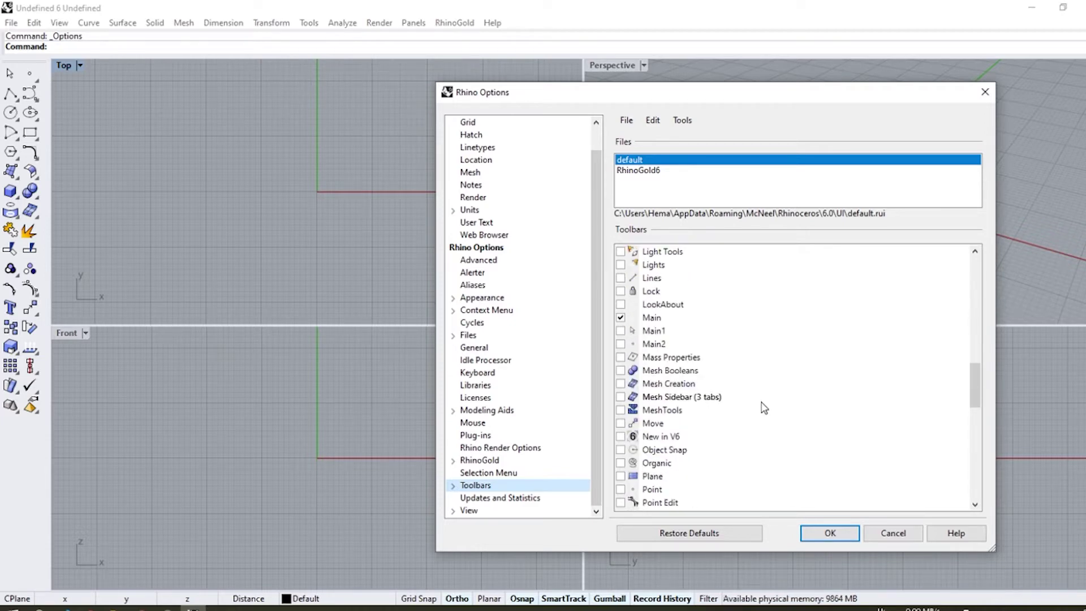
pyautogui.scroll(-9, 764, 408)
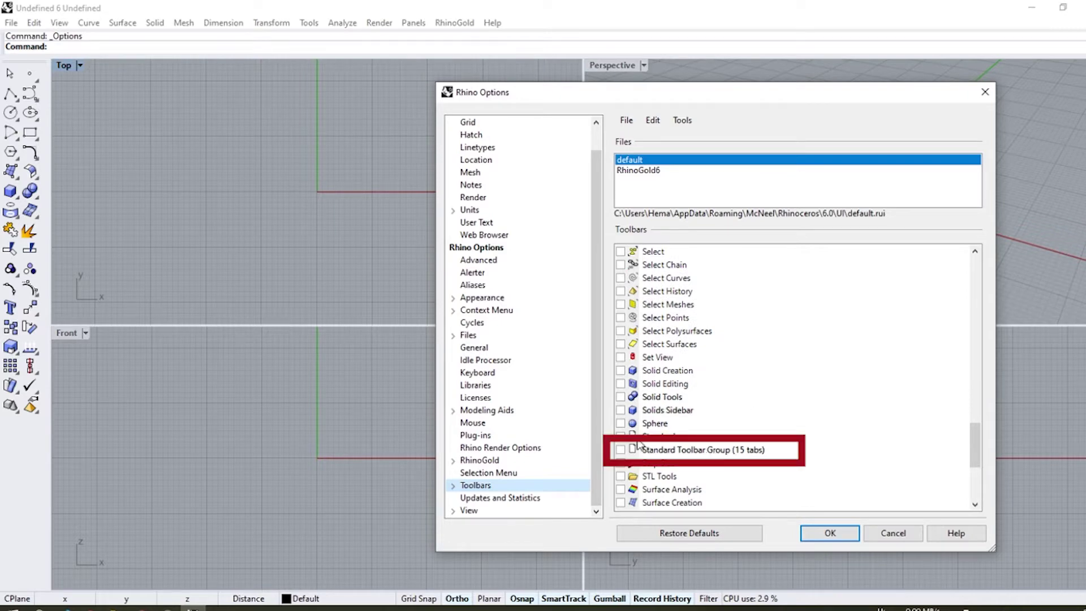
pyautogui.click(621, 451)
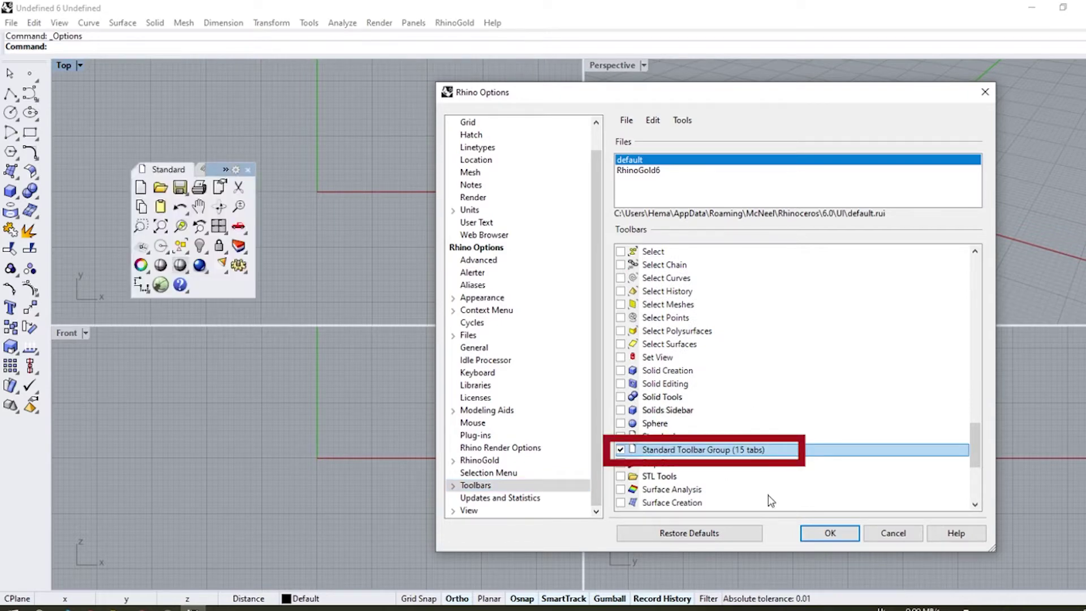
pyautogui.click(809, 536)
pyautogui.moveTo(223, 169); pyautogui.dragTo(252, 60)
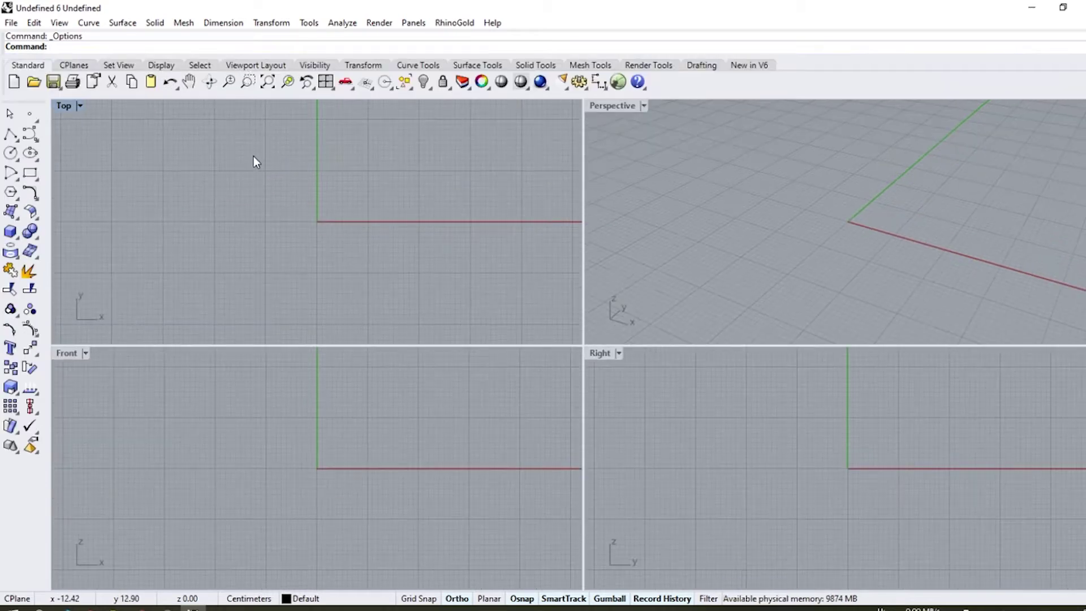
# - Show the Layers panel, dock it beside the Perspective and Right viewports, and make it narrower
pyautogui.click(463, 82)
pyautogui.moveTo(1004, 136); pyautogui.dragTo(1082, 131)
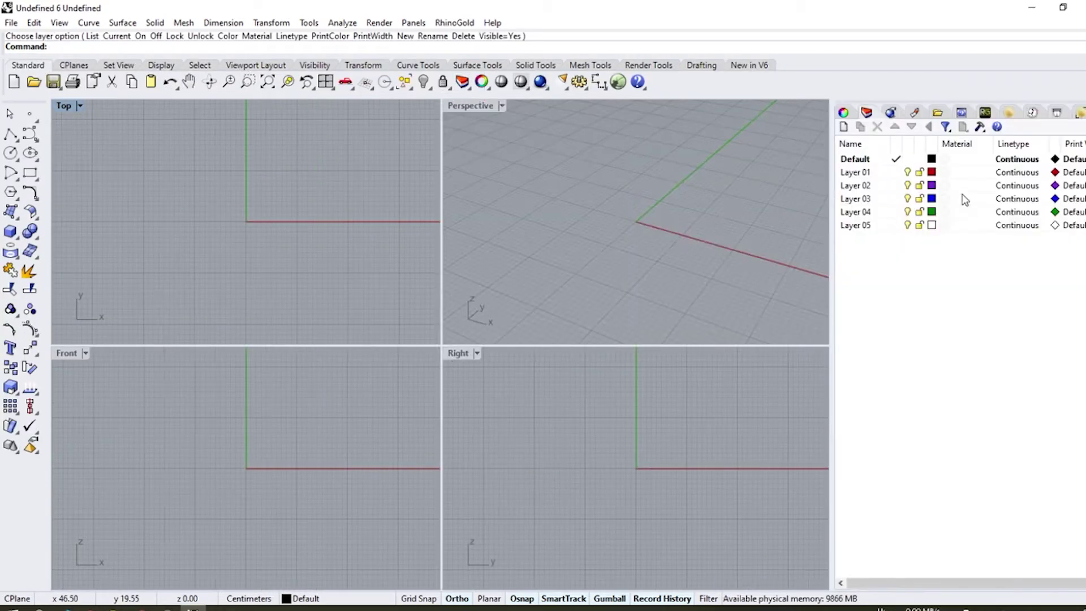
pyautogui.moveTo(825, 199); pyautogui.dragTo(917, 192)
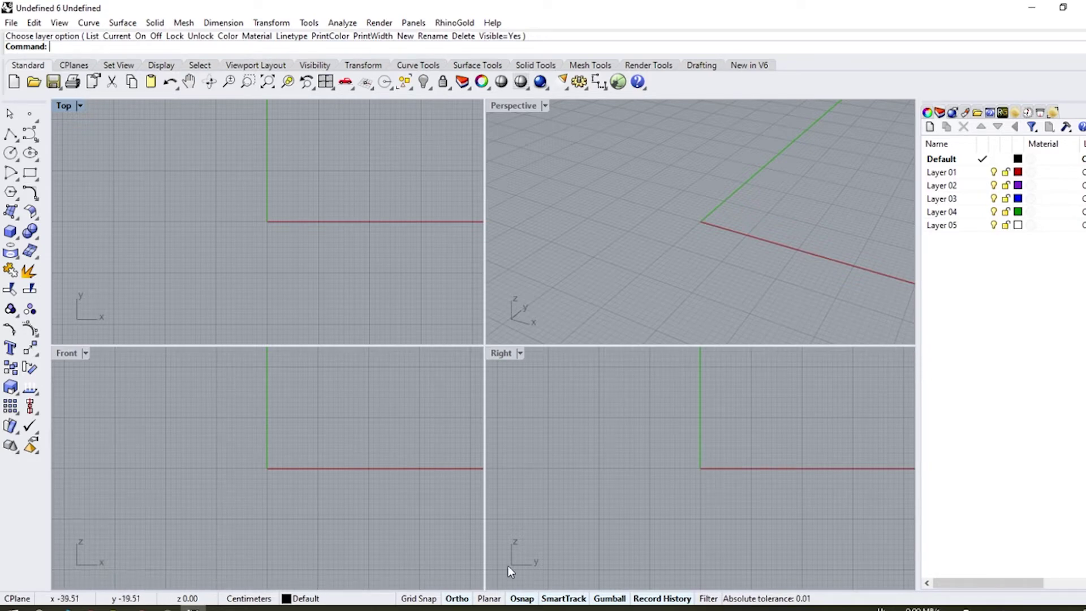
# - Show the Osnap controls and dock them as a single row beneath the viewports
pyautogui.click(522, 599)
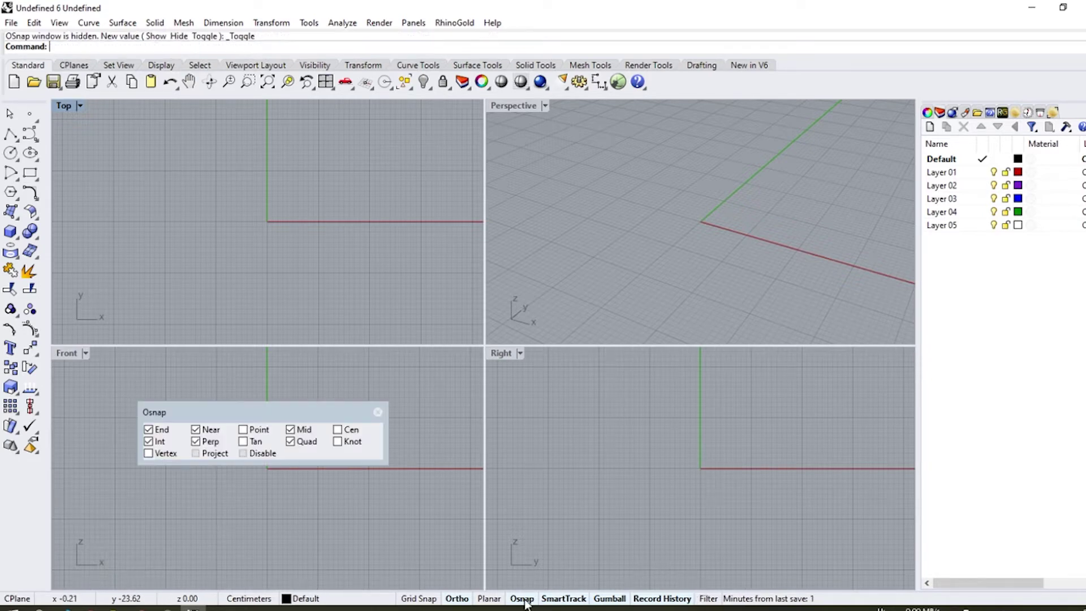
pyautogui.moveTo(268, 414); pyautogui.dragTo(281, 588)
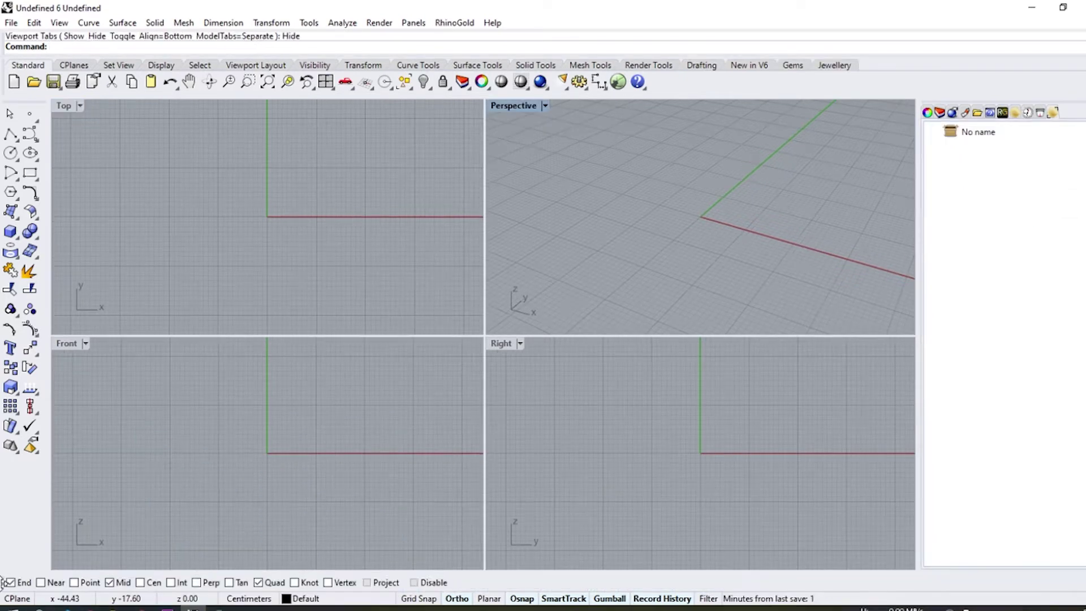
pyautogui.moveTo(283, 583); pyautogui.dragTo(338, 490)
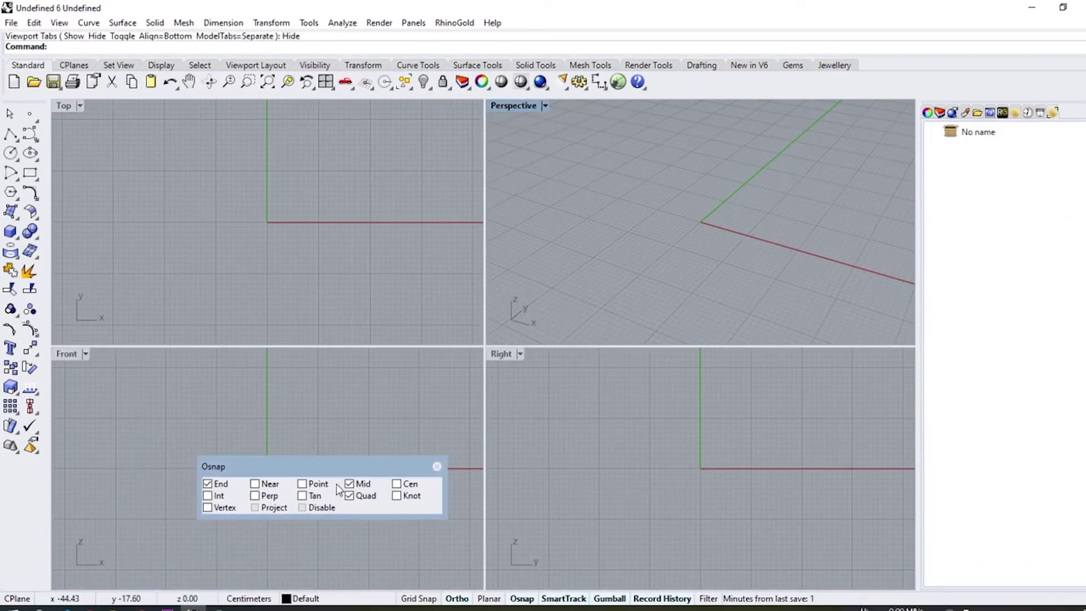
pyautogui.click(439, 468)
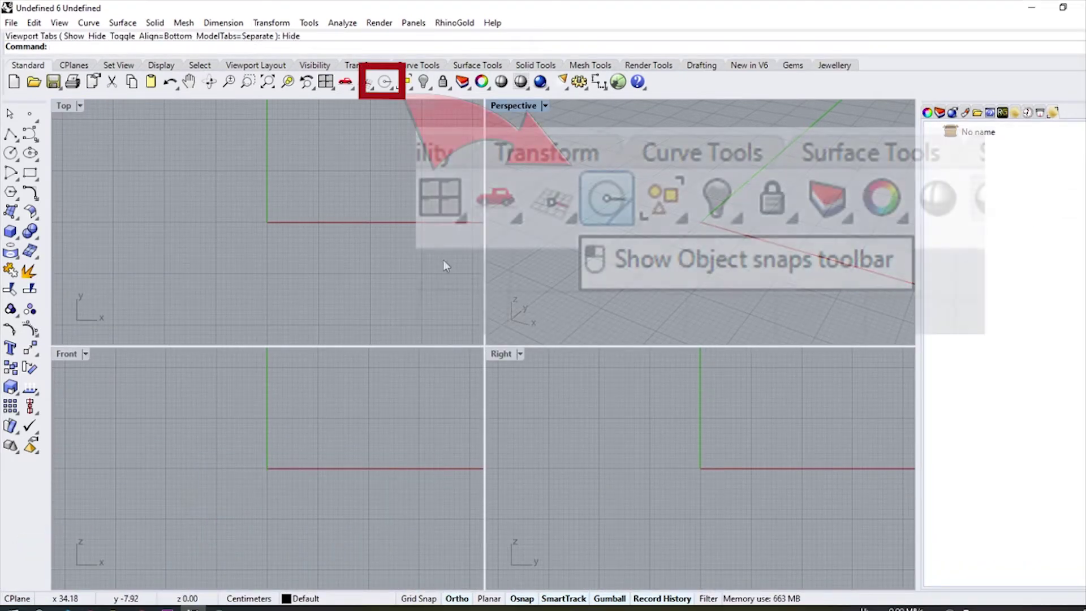
pyautogui.click(385, 82)
pyautogui.moveTo(319, 462); pyautogui.dragTo(268, 583)
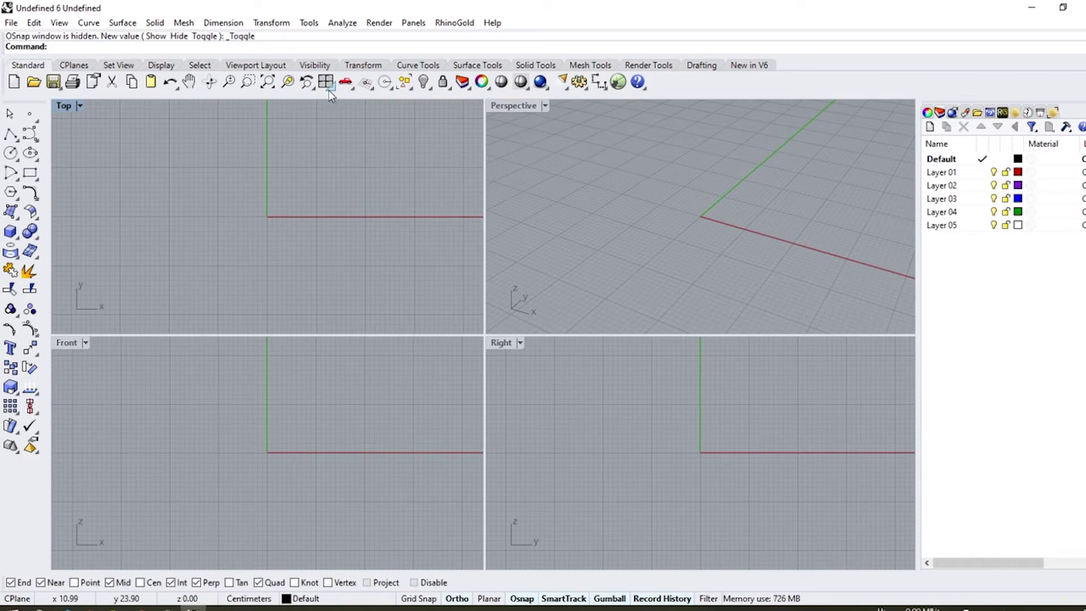
# - Turn on the viewport tabs using the Show option of the ViewportTabs command
pyautogui.click(328, 90)
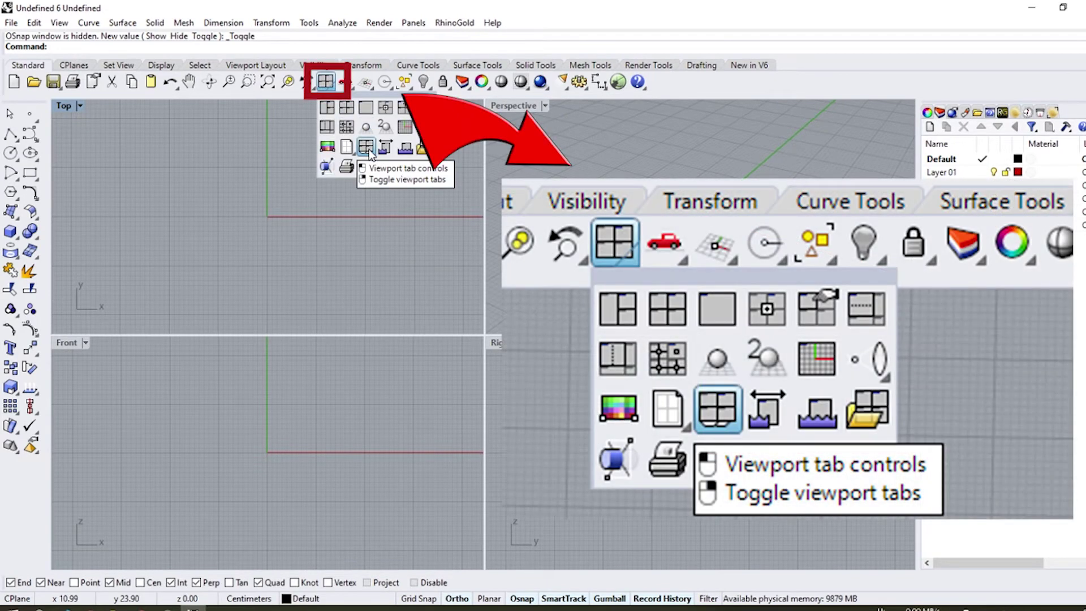
pyautogui.click(367, 149)
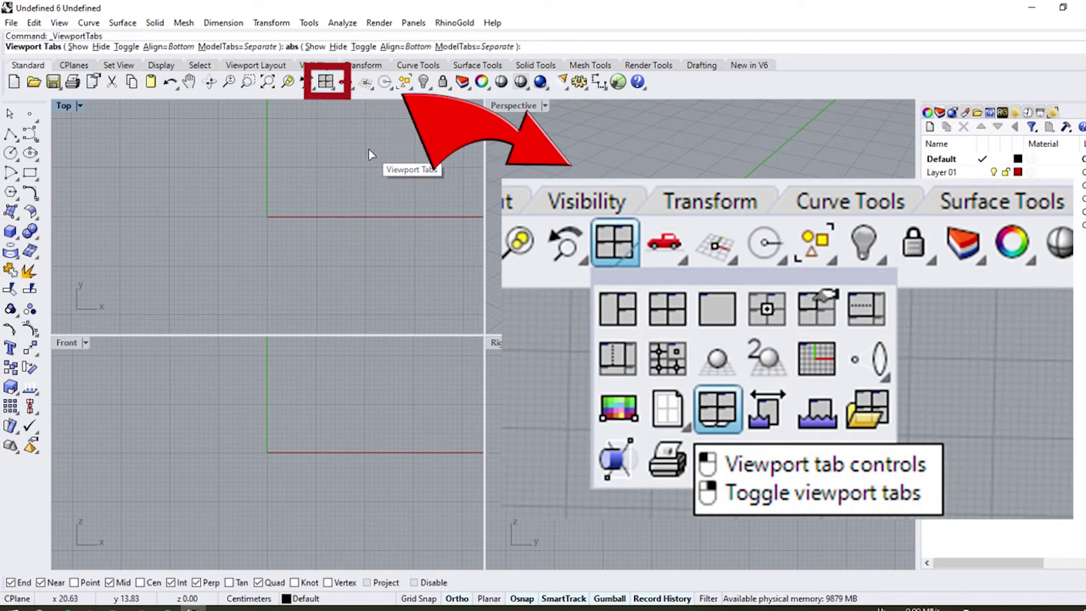
pyautogui.click(77, 47)
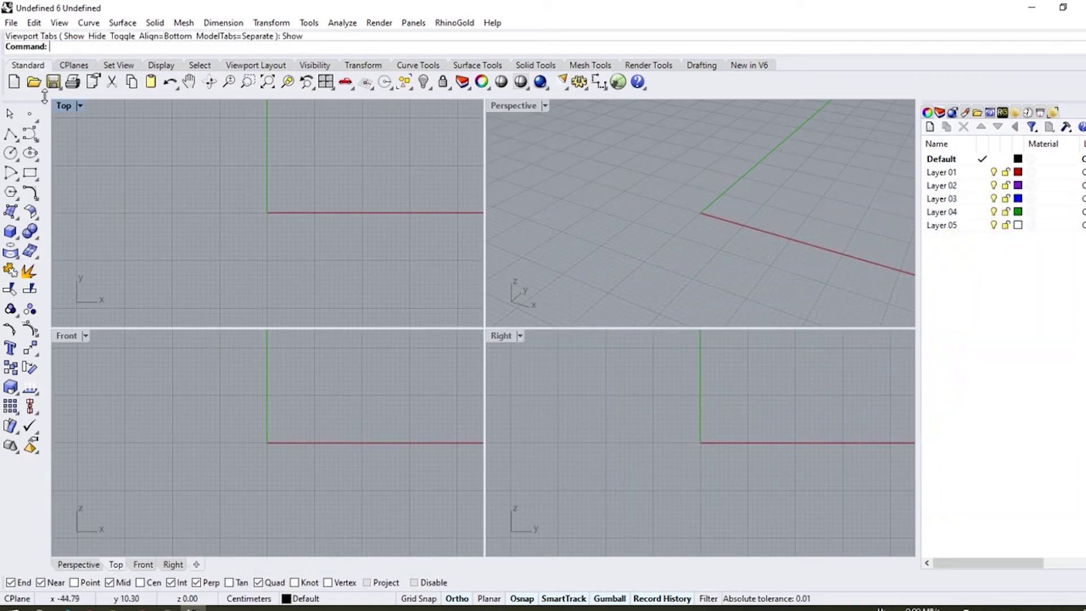
# - Hide the viewport tabs using the Hide option of the ViewportTabs command
pyautogui.click(327, 85)
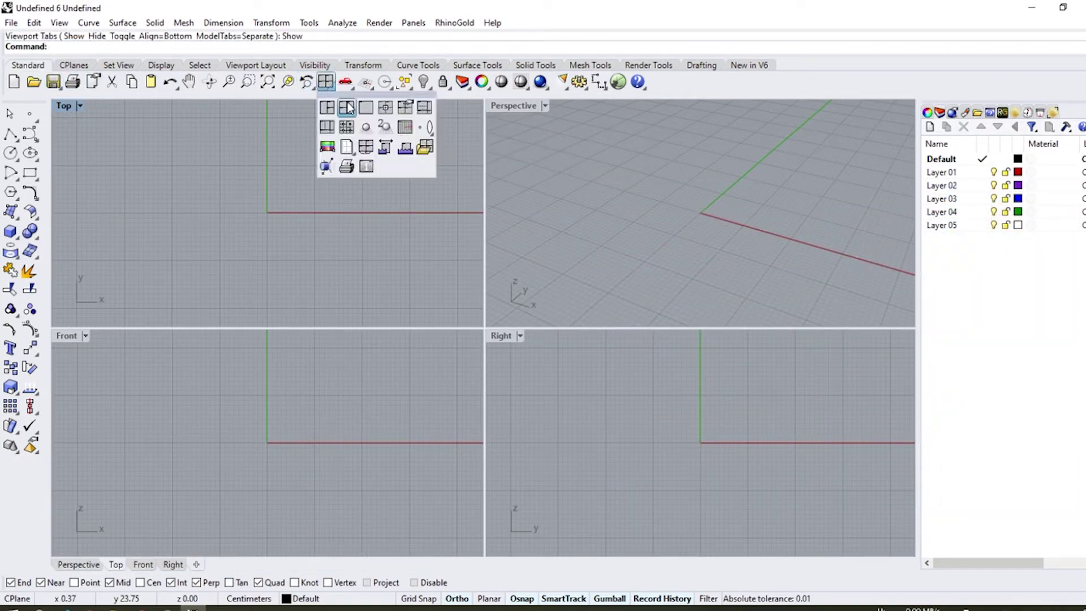
pyautogui.click(368, 148)
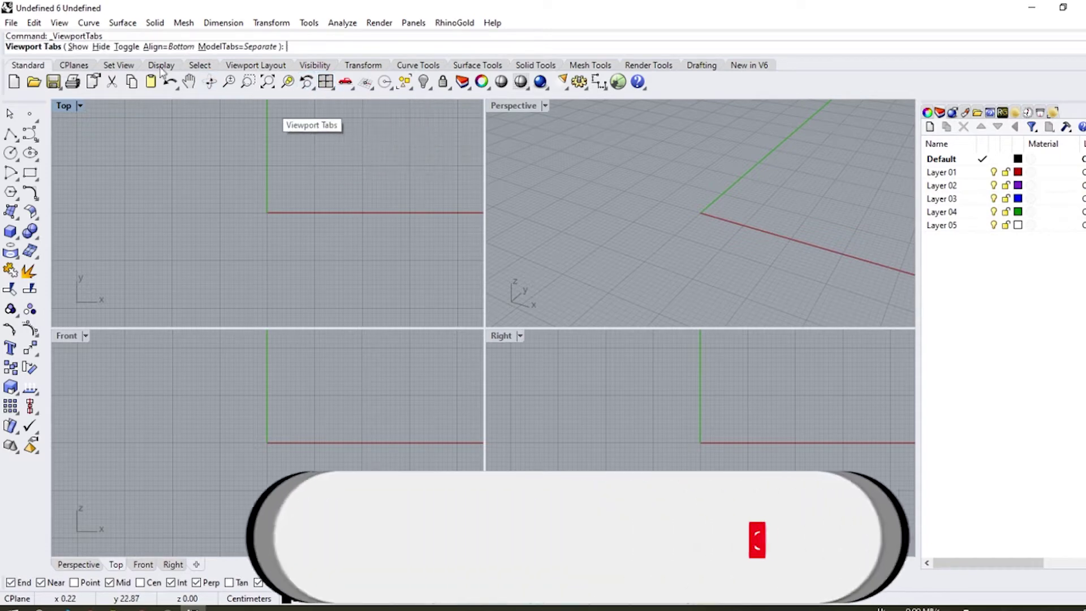
pyautogui.click(101, 46)
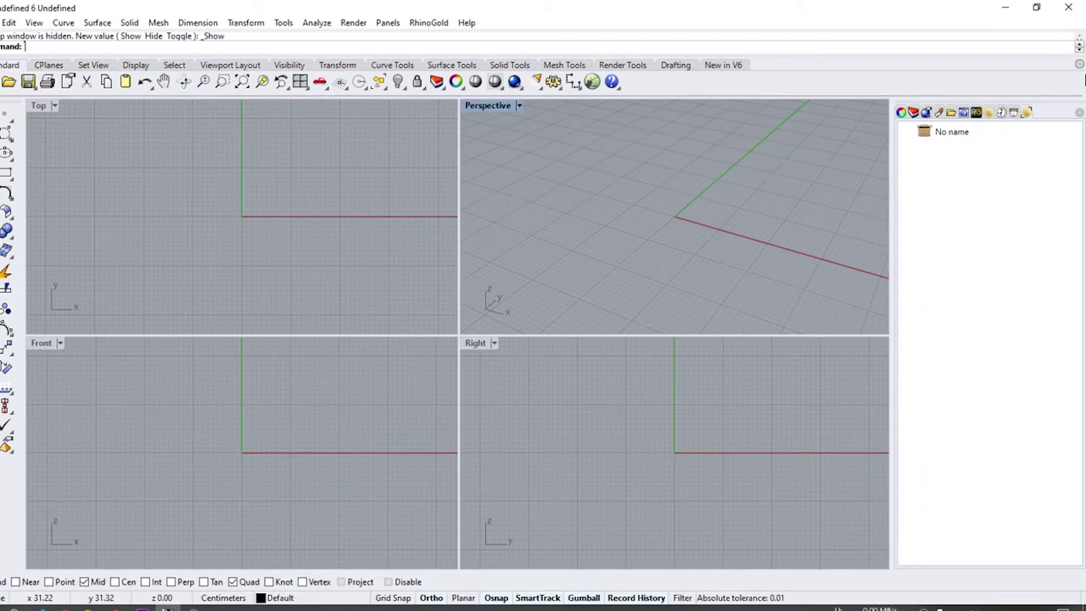
# - Add the Jewellery and Gems tabs to the main toolbar group and look through their tools
pyautogui.click(1079, 65)
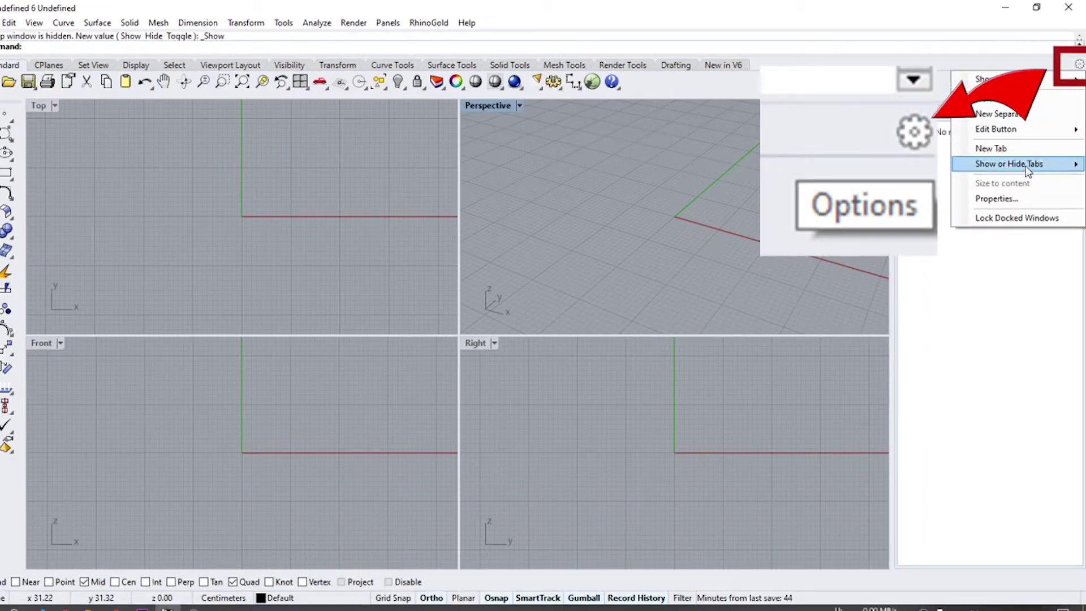
pyautogui.moveTo(1013, 165)
pyautogui.scroll(-9, 846, 334)
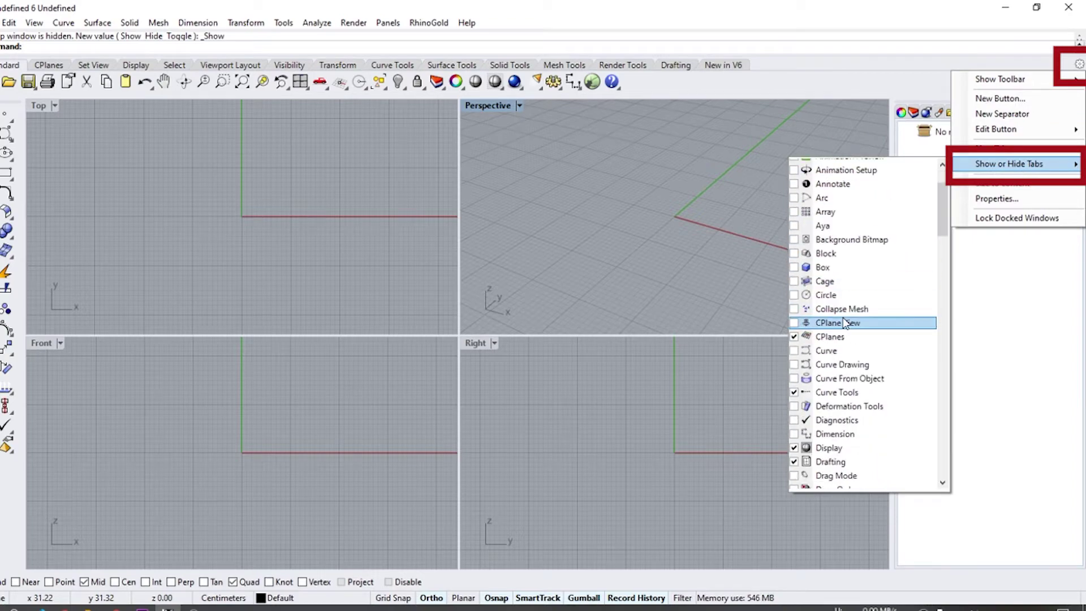
pyautogui.scroll(-20, 845, 338)
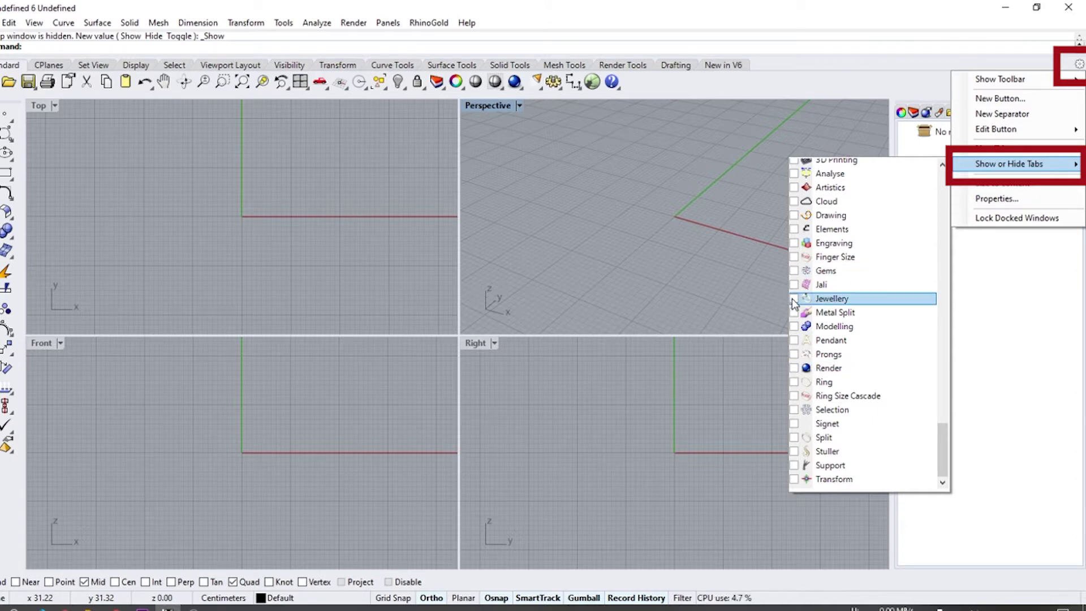
pyautogui.click(831, 298)
pyautogui.click(826, 270)
pyautogui.click(699, 211)
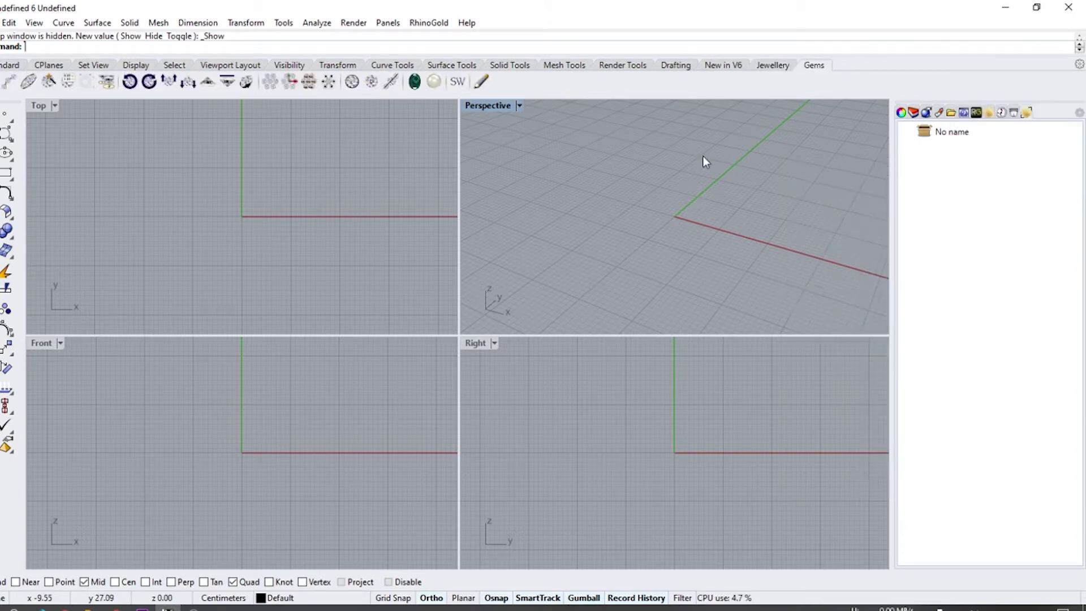
pyautogui.click(763, 68)
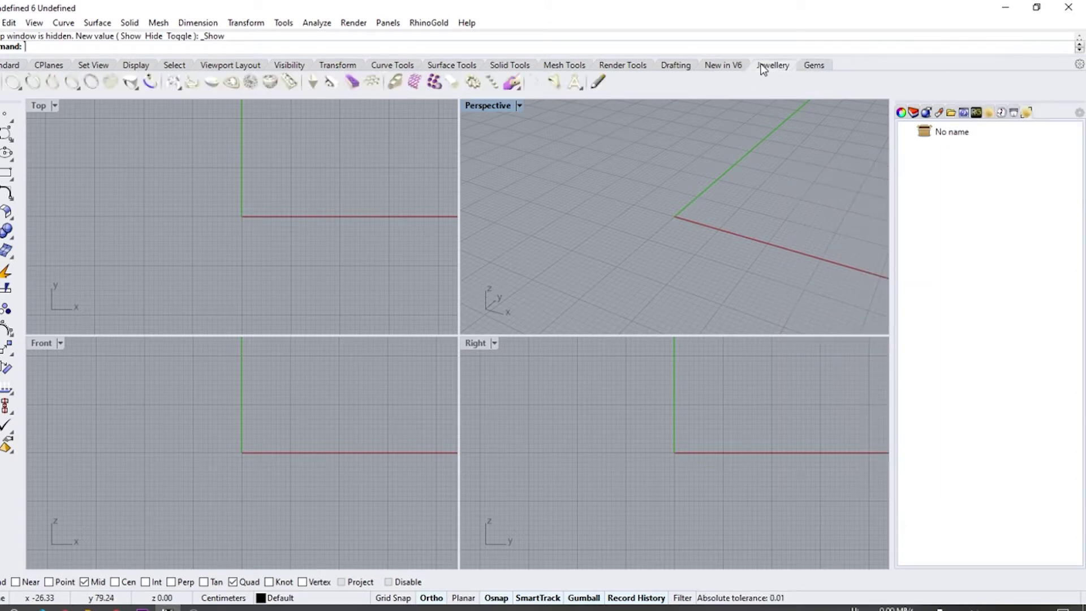
pyautogui.click(813, 66)
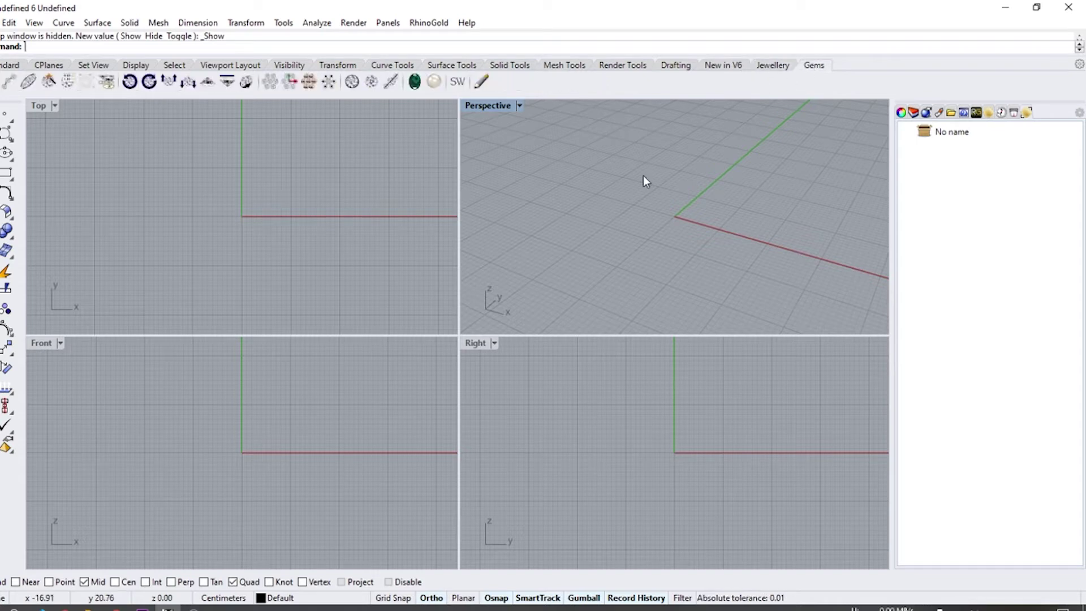
pyautogui.click(2, 67)
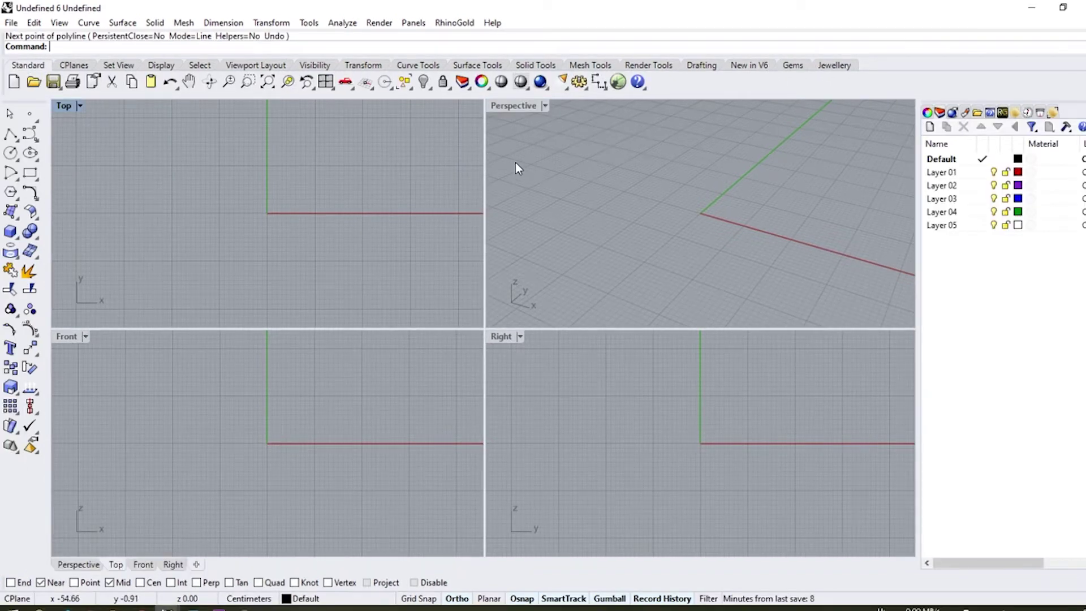
# - Draw a vertical line in the Top viewport with Ortho on, crossing the X axis just beyond the origin
pyautogui.click(17, 142)
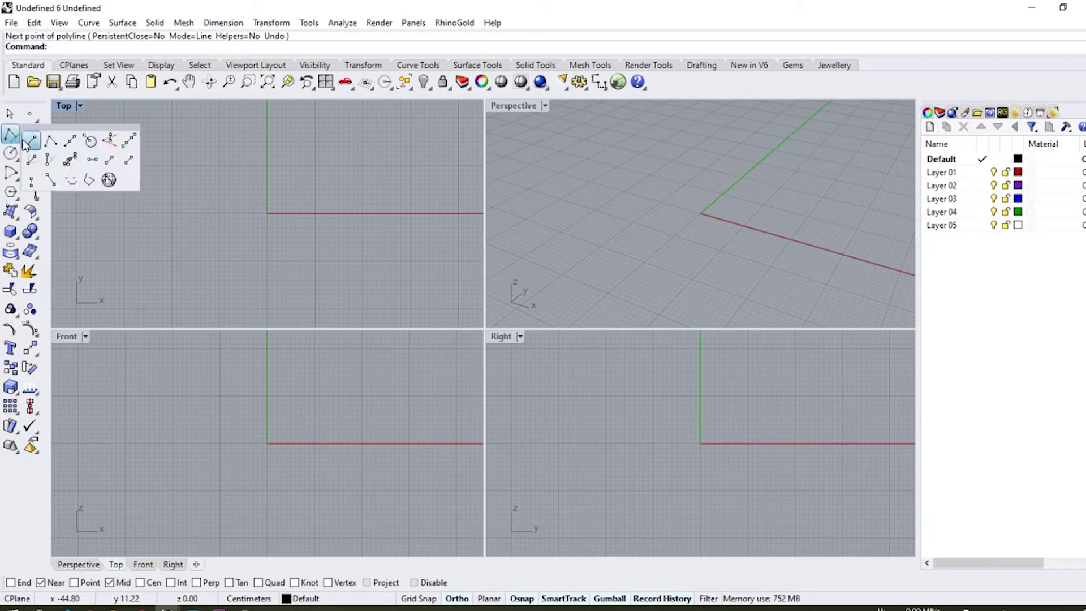
pyautogui.click(27, 142)
pyautogui.click(315, 149)
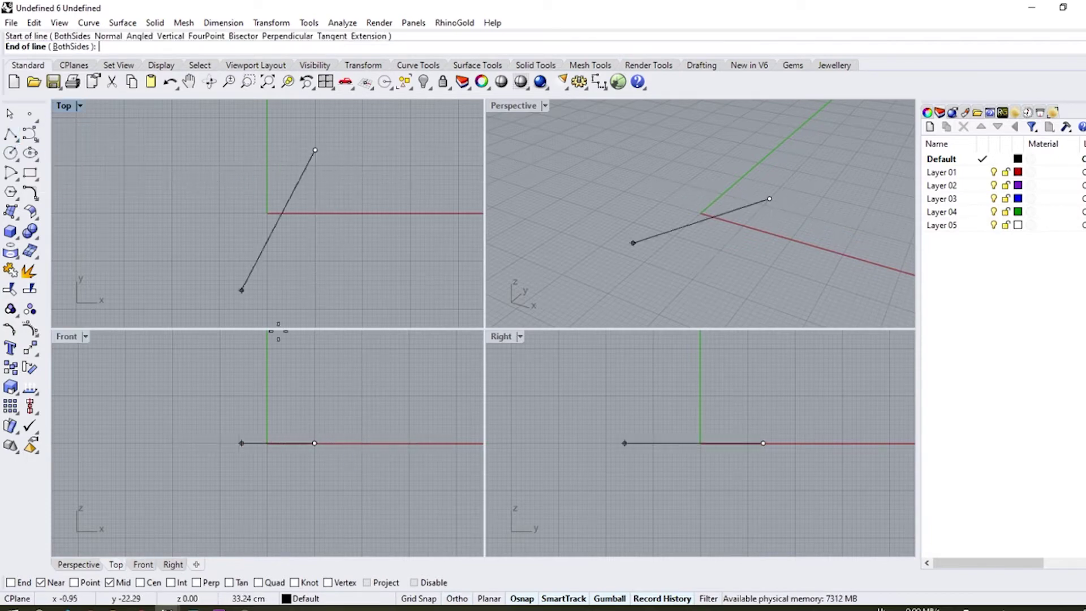
pyautogui.click(458, 598)
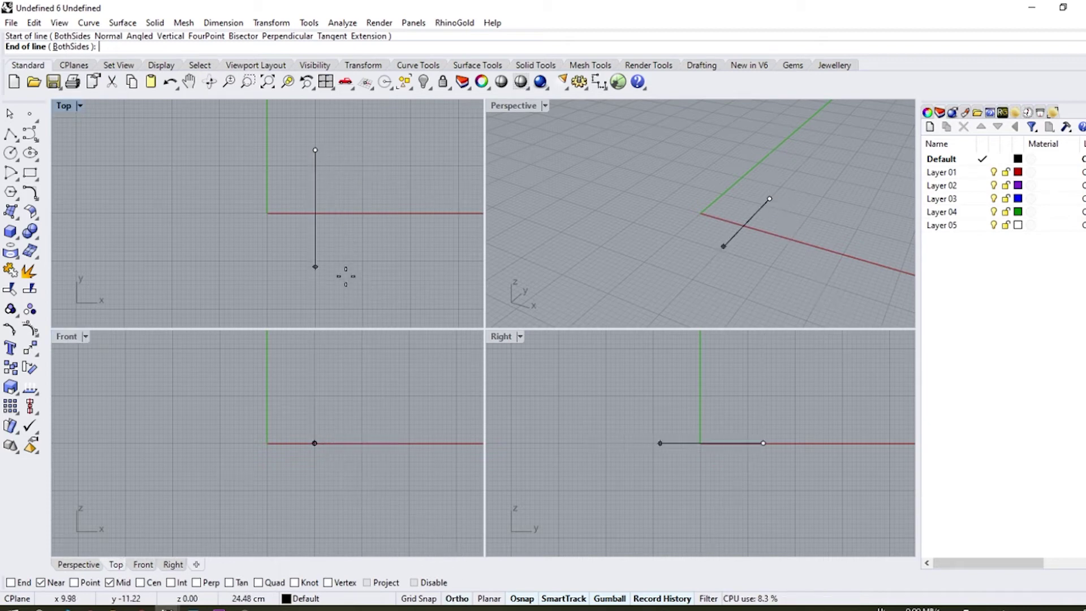
pyautogui.click(342, 252)
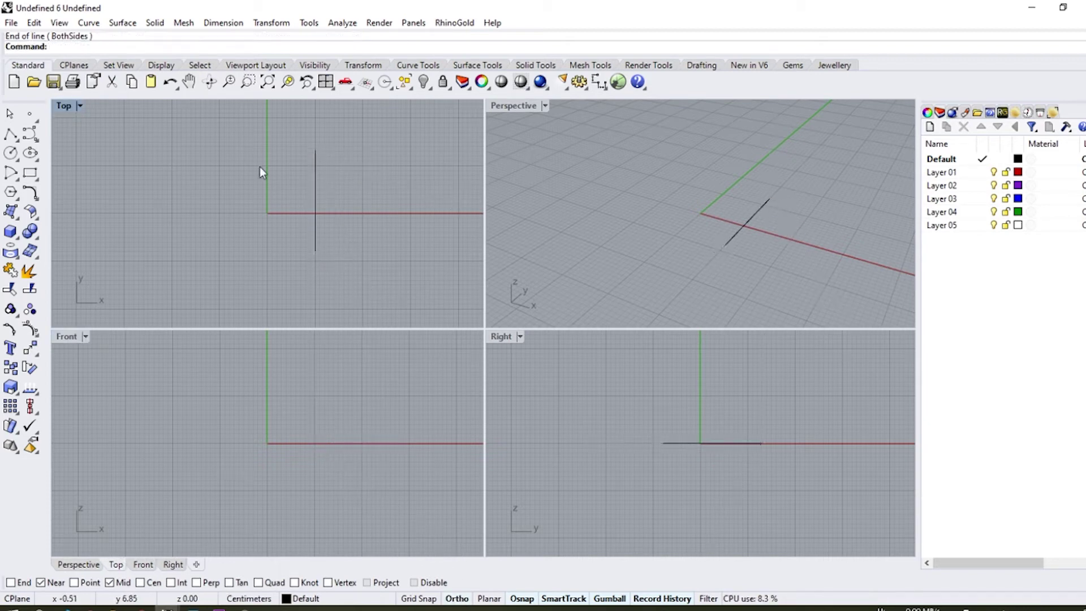
# - Set Ortho Snap to every 22.5 degrees in the Modeling Aids settings of Rhino Options
pyautogui.click(309, 23)
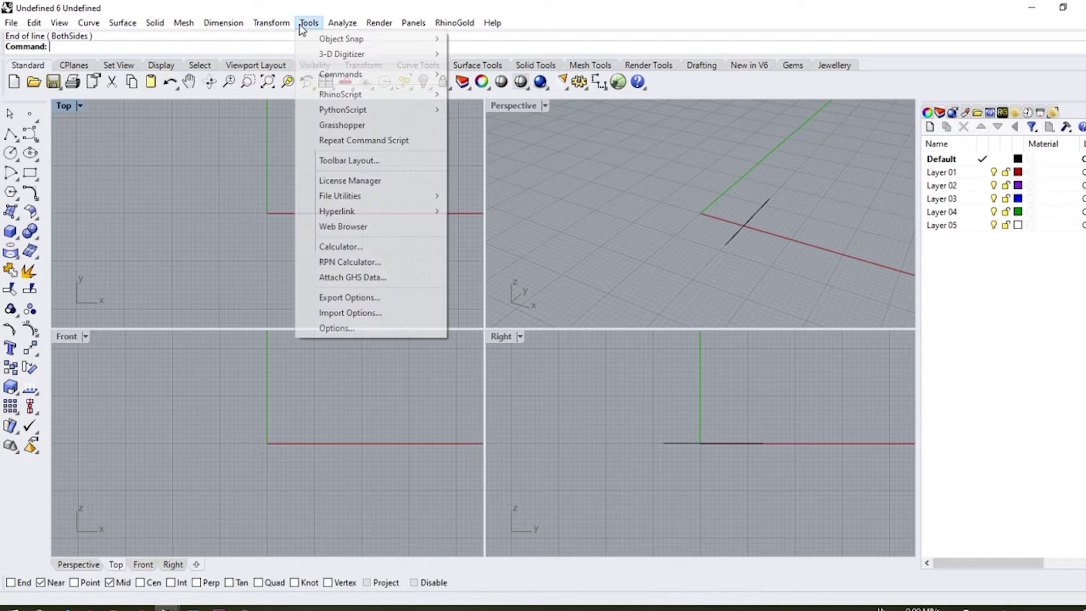
pyautogui.click(340, 326)
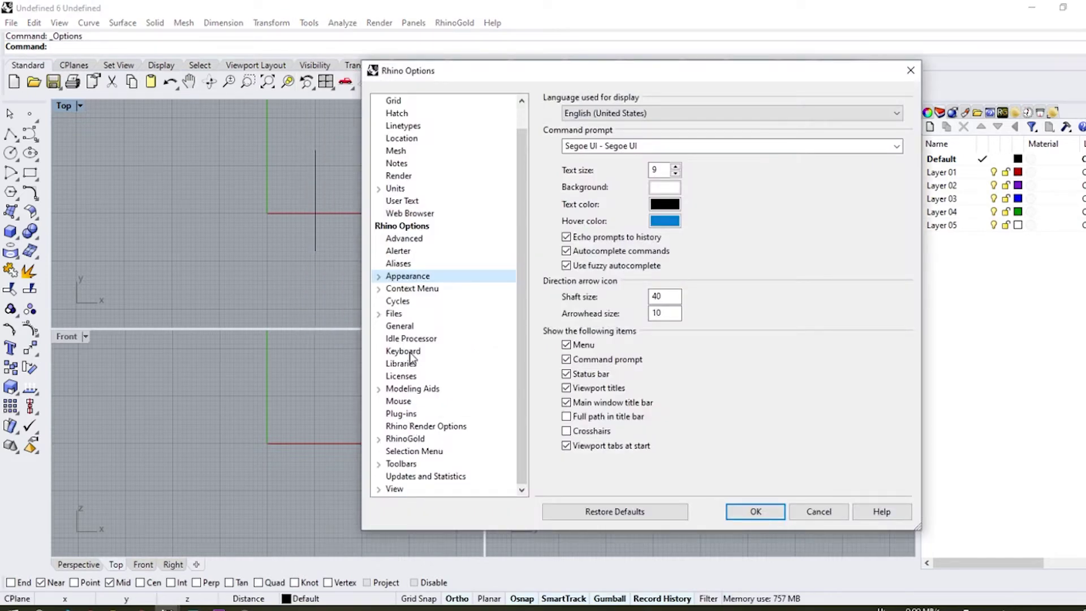
pyautogui.click(412, 390)
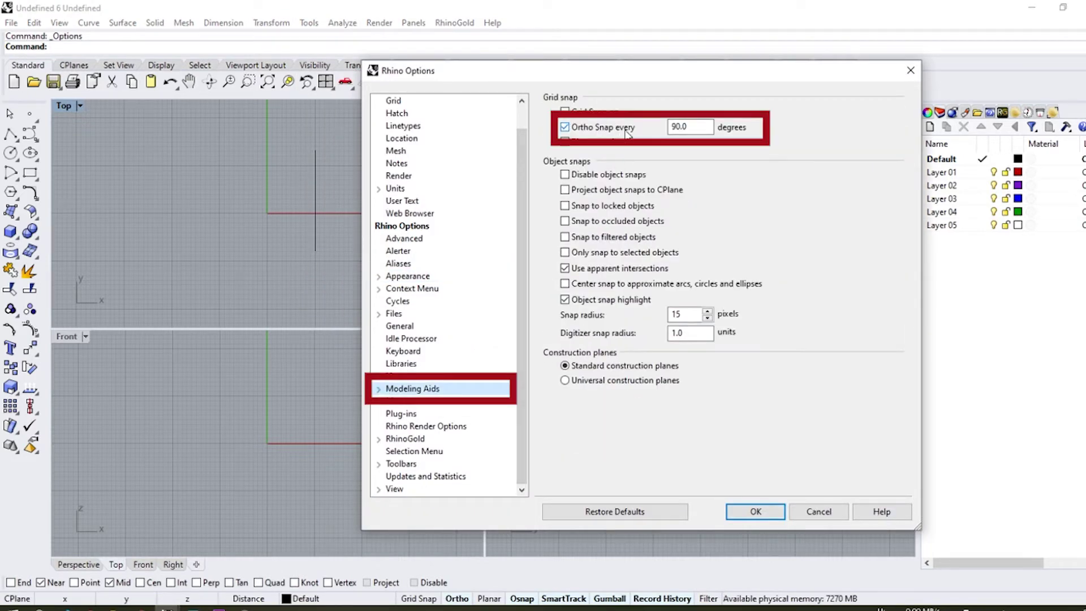
pyautogui.doubleClick(684, 126)
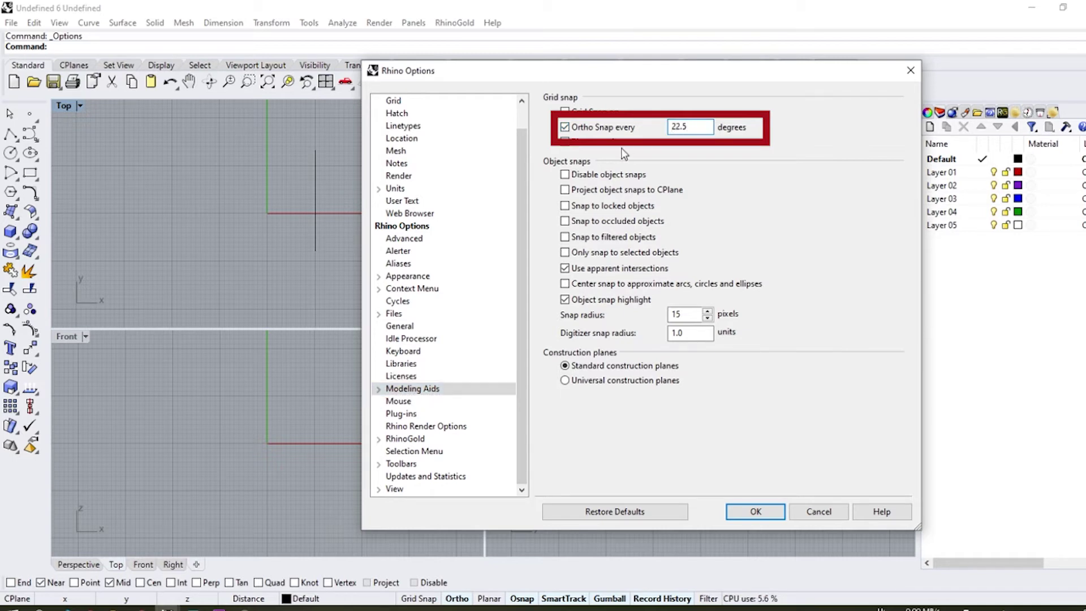
pyautogui.click(756, 512)
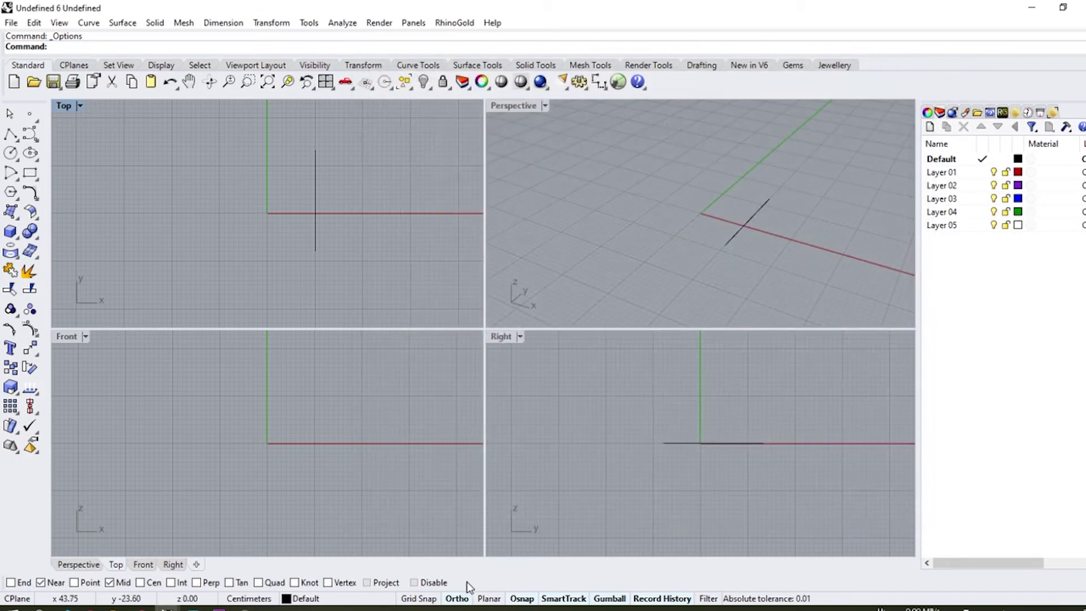
# - Draw a slanted line in the Top viewport on the negative X side, constrained to the new Ortho angle
pyautogui.click(11, 137)
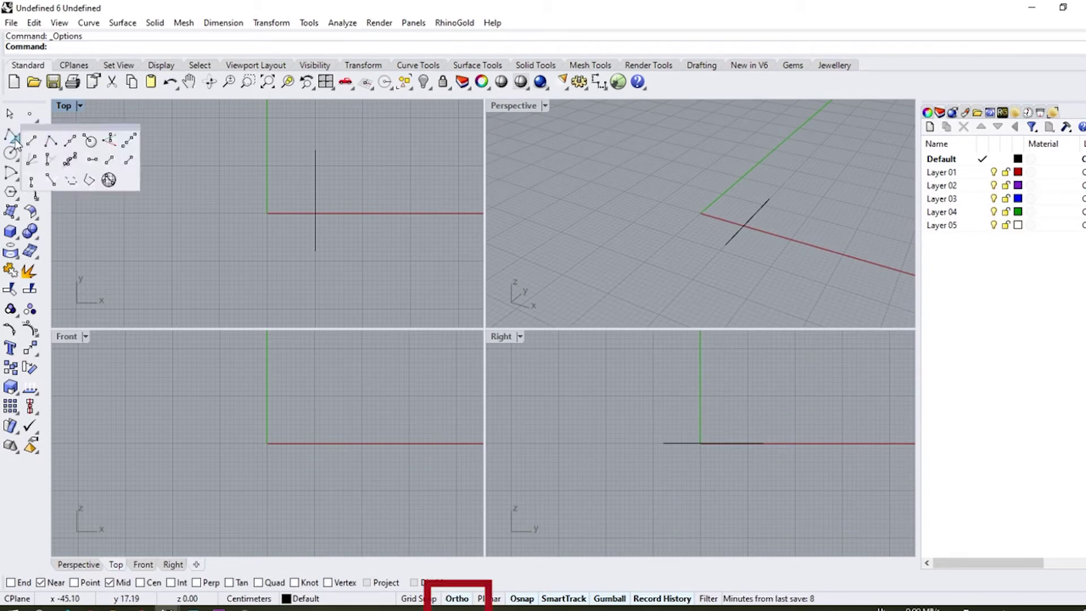
pyautogui.click(27, 144)
pyautogui.click(198, 137)
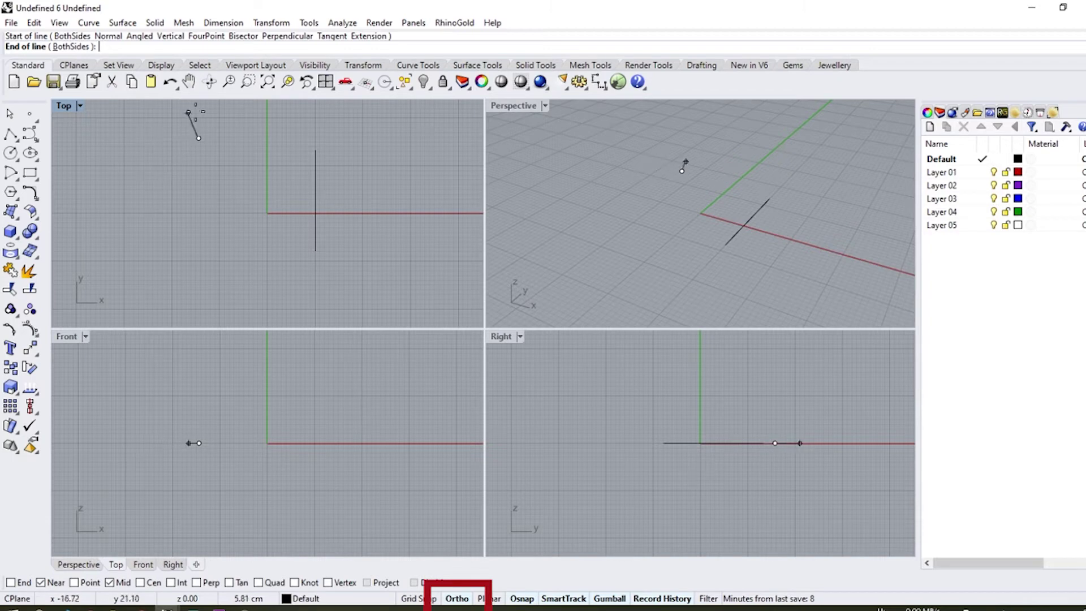
pyautogui.keyDown('shift'); pyautogui.click(155, 243); pyautogui.keyUp('shift')
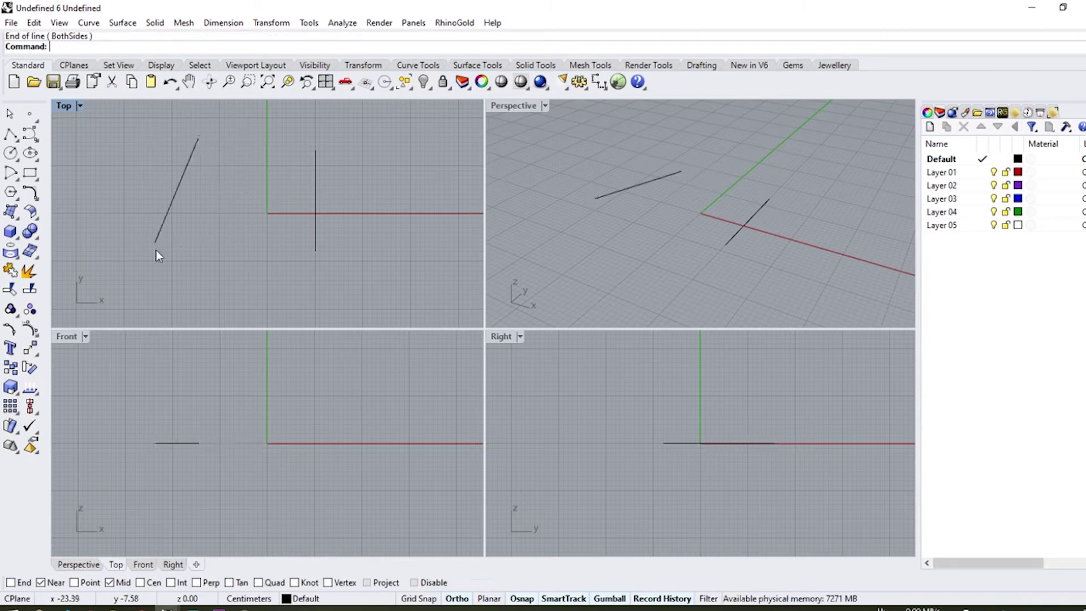
# - Set the selected objects color to purple (R 202, G 0, B 255) in Rhino Options and select the vertical line to check it
pyautogui.click(310, 23)
pyautogui.click(378, 333)
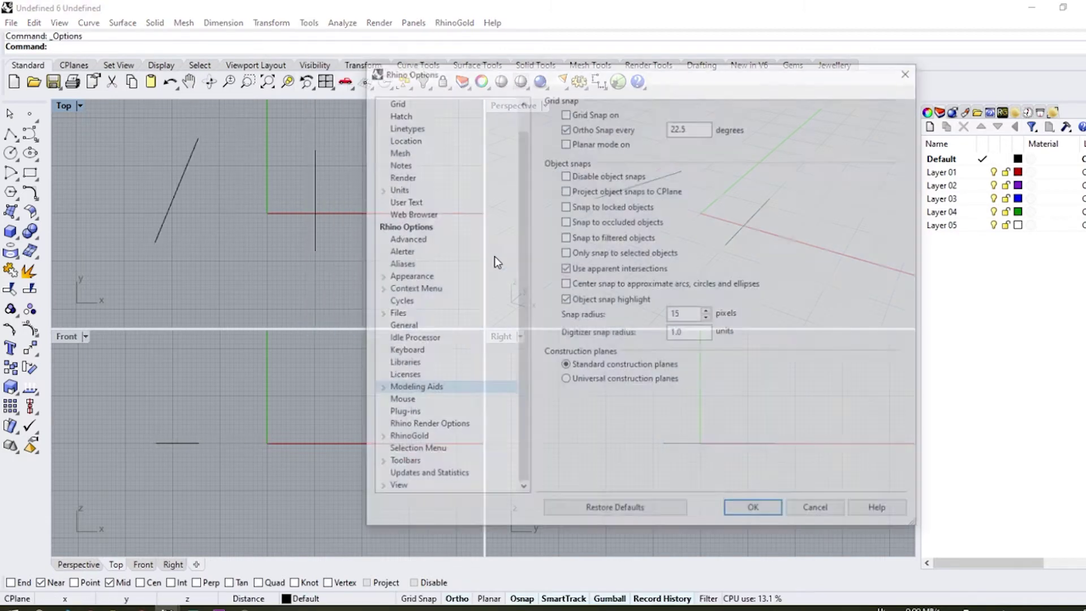
pyautogui.click(399, 276)
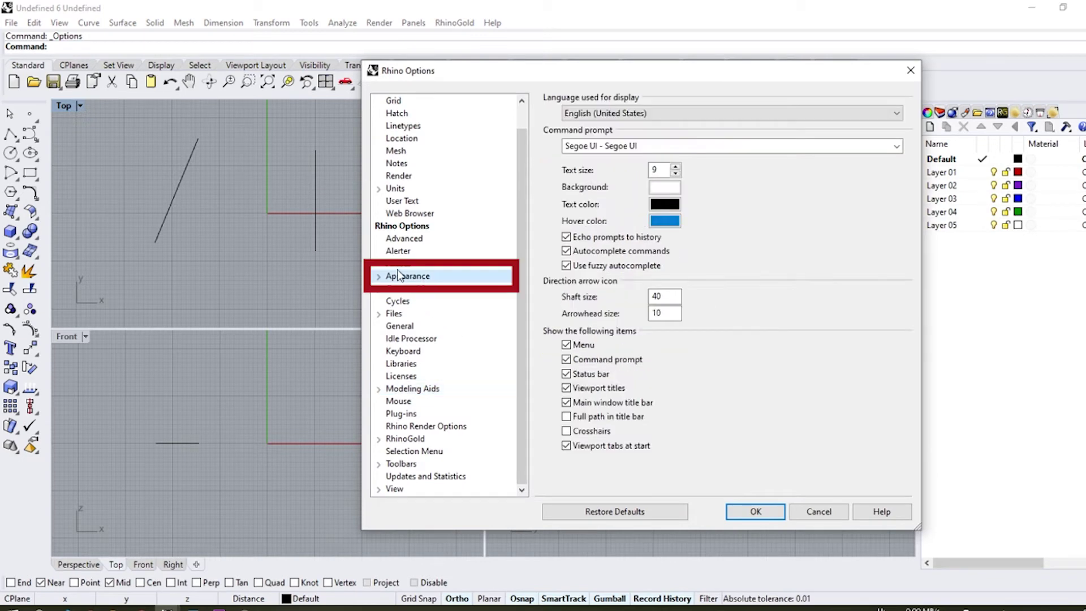
pyautogui.doubleClick(390, 276)
pyautogui.click(408, 288)
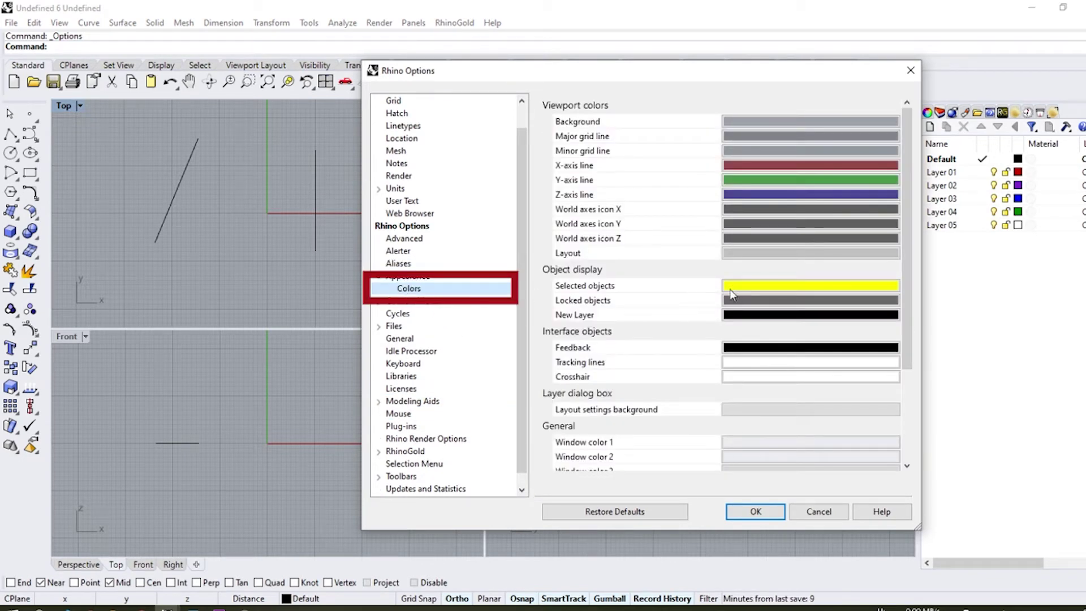
pyautogui.click(755, 286)
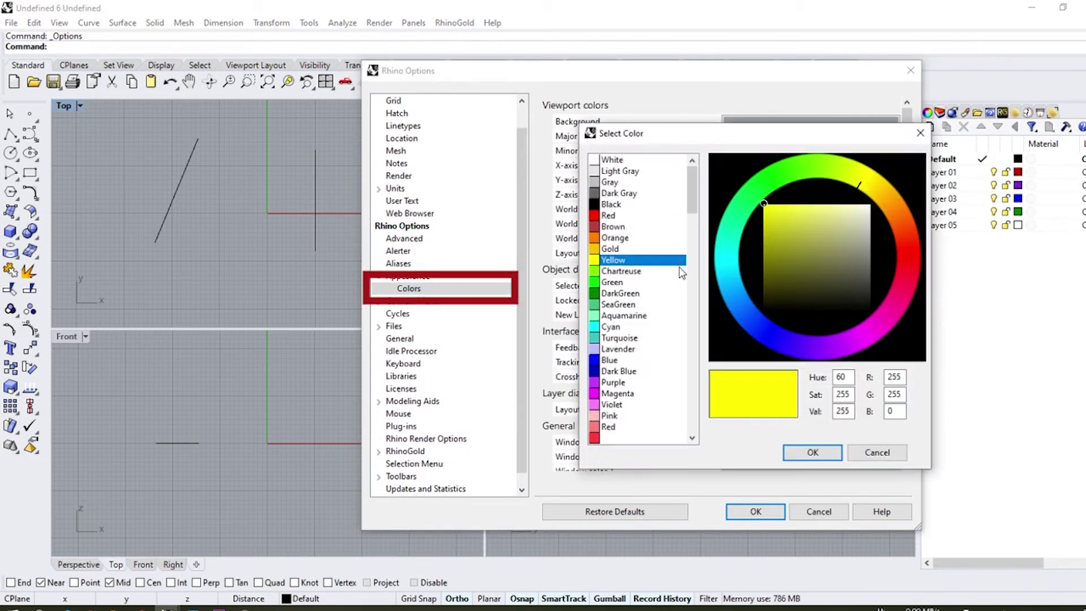
pyautogui.moveTo(823, 346); pyautogui.dragTo(843, 341)
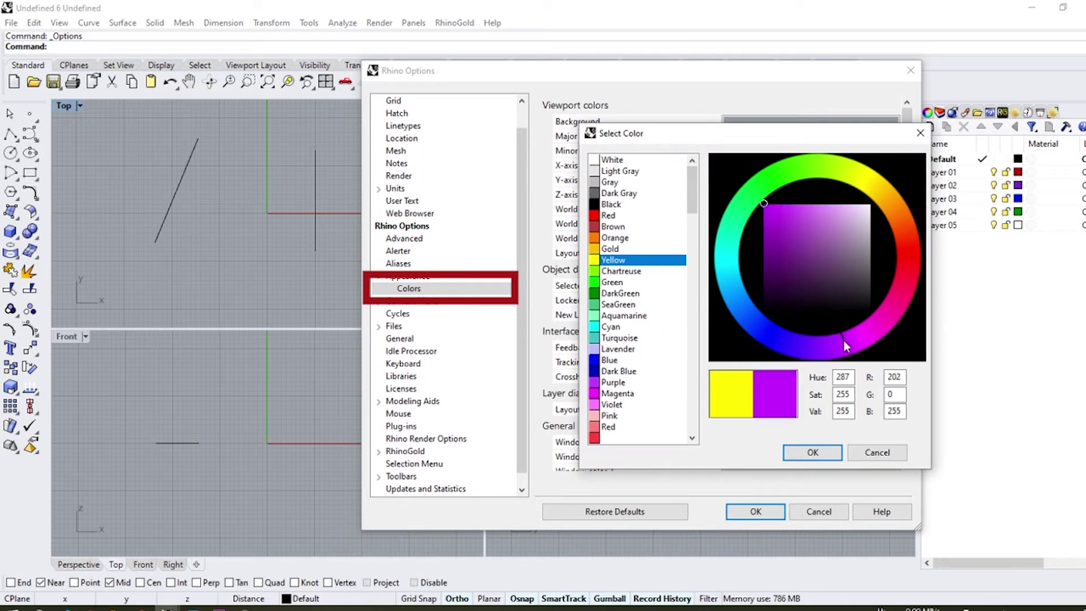
pyautogui.click(812, 452)
pyautogui.click(755, 511)
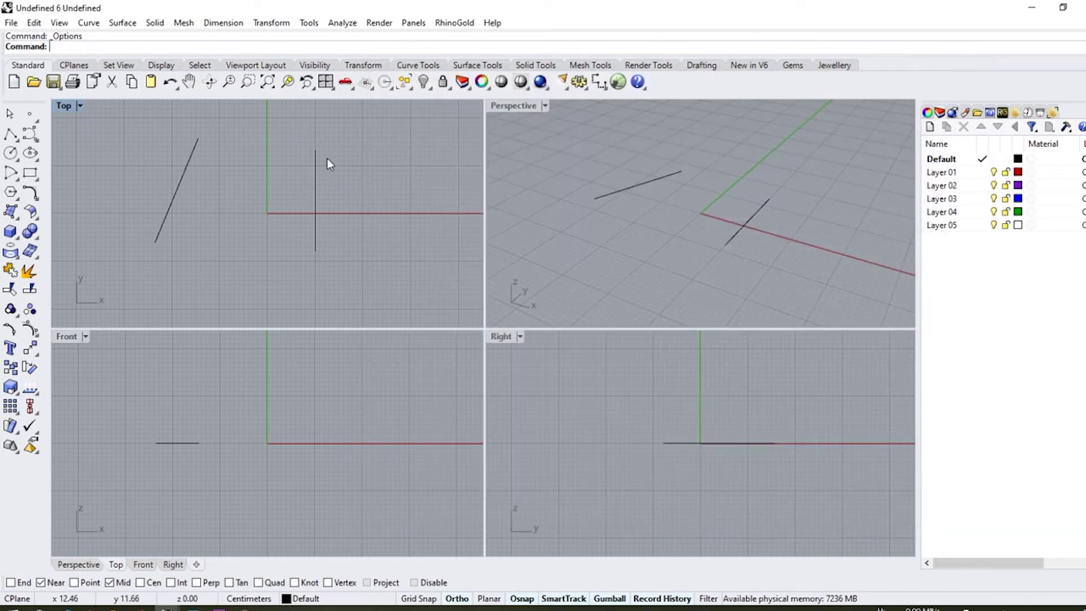
pyautogui.click(315, 193)
pyautogui.scroll(4, 317, 169)
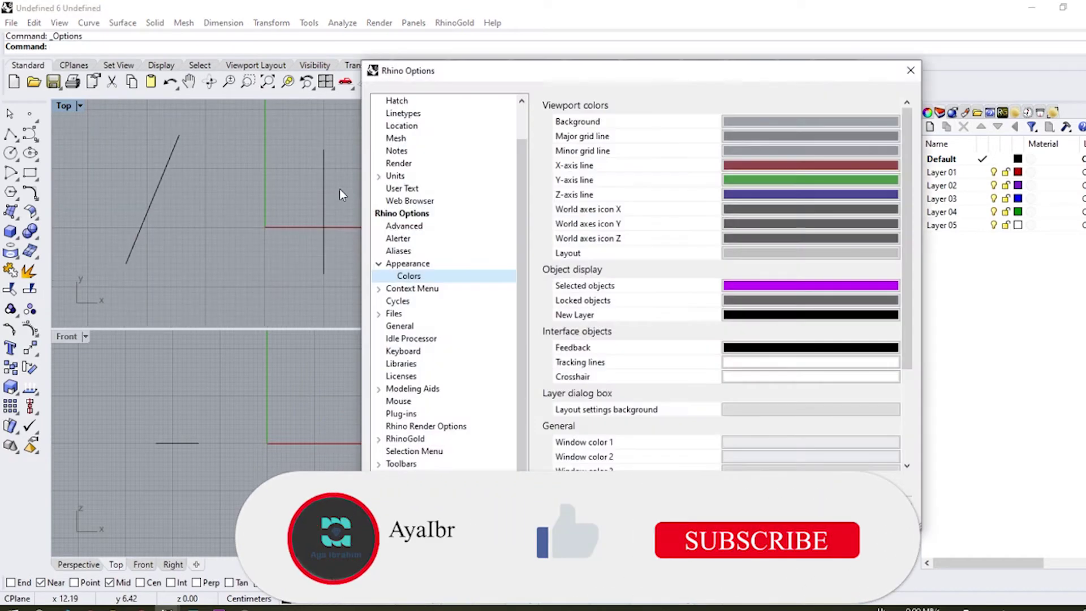
# - Set the selected objects color to Yellow in the Appearance color settings
pyautogui.click(752, 285)
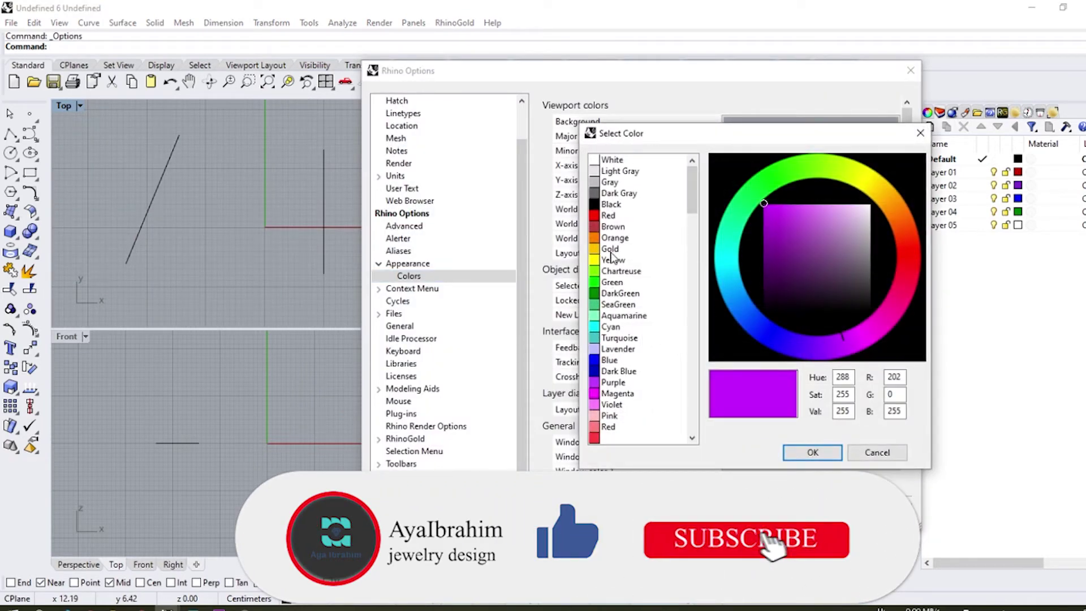
pyautogui.click(613, 260)
pyautogui.click(823, 454)
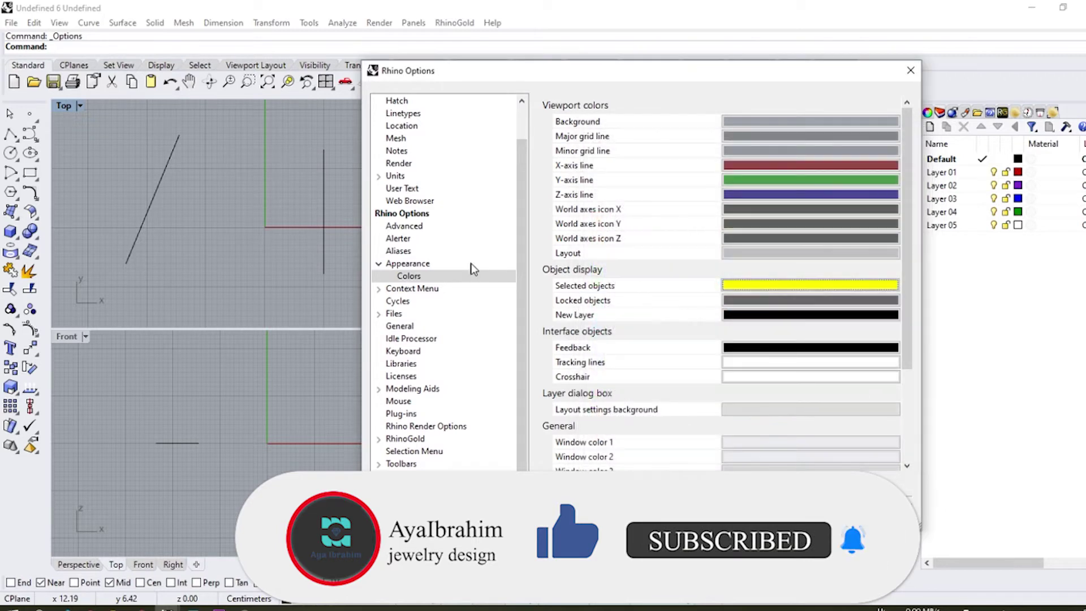
# - Turn on Crosshairs in the Appearance settings and apply the Rhino Options
pyautogui.click(419, 264)
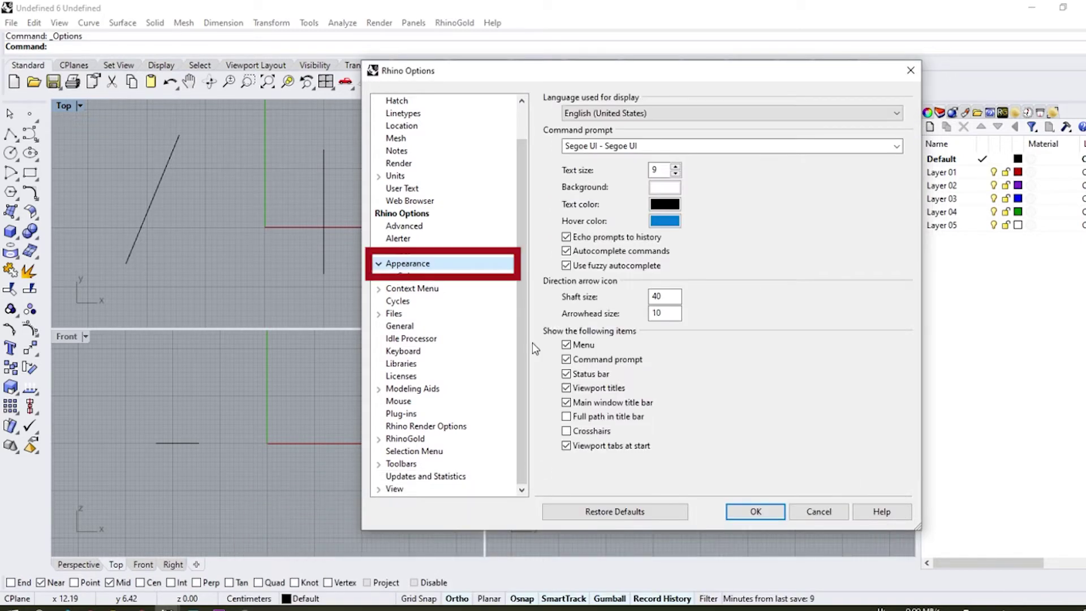
pyautogui.click(566, 431)
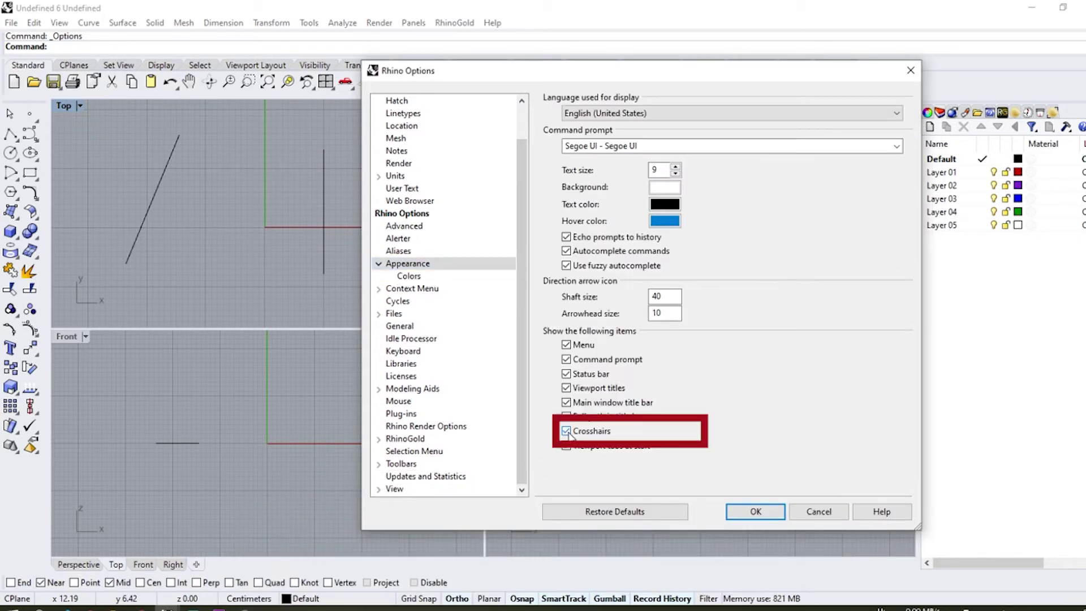
pyautogui.click(742, 511)
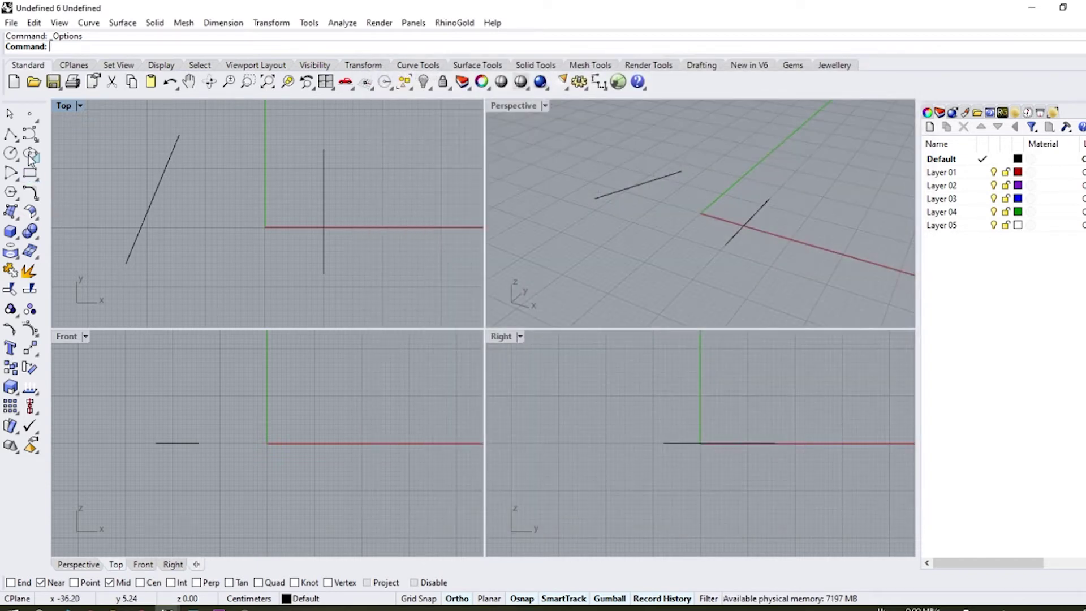
# - Measure the length of the vertical line in the Top viewport with the Distance tool
pyautogui.click(34, 367)
pyautogui.click(35, 354)
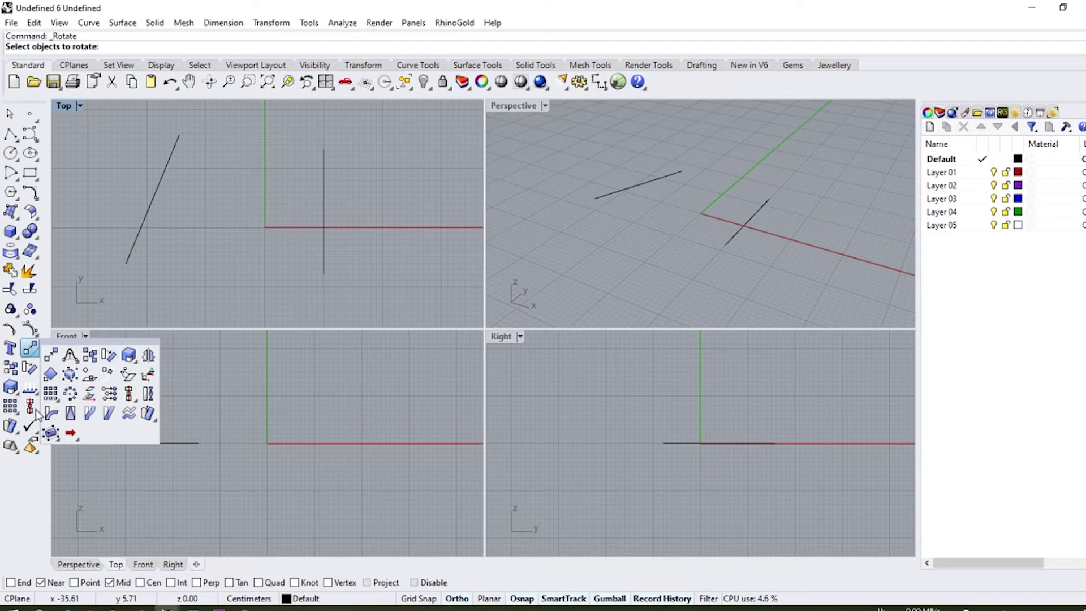
pyautogui.click(30, 387)
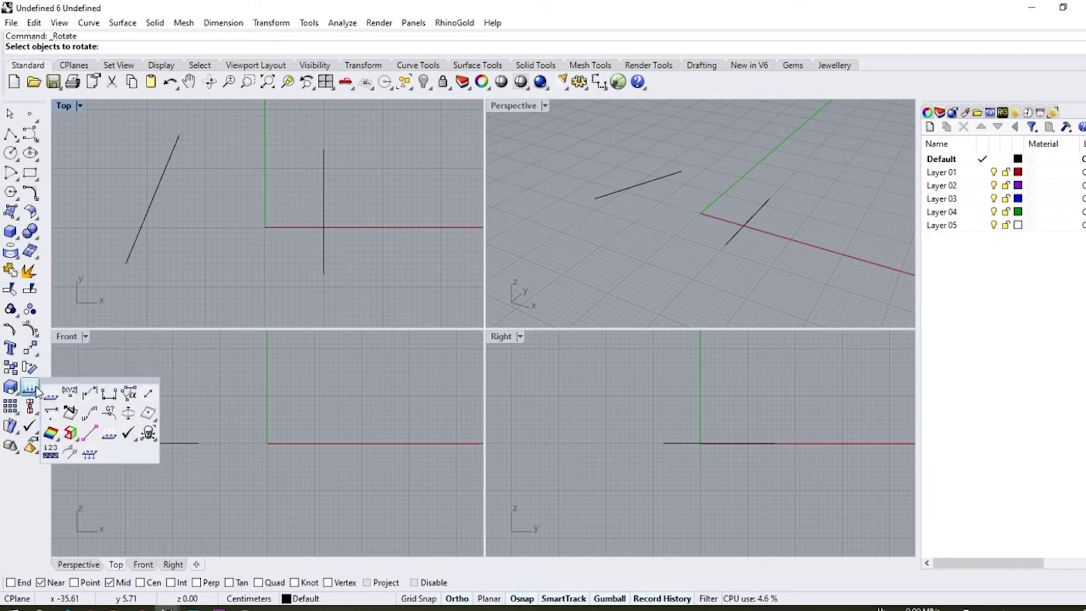
pyautogui.click(108, 397)
pyautogui.click(323, 149)
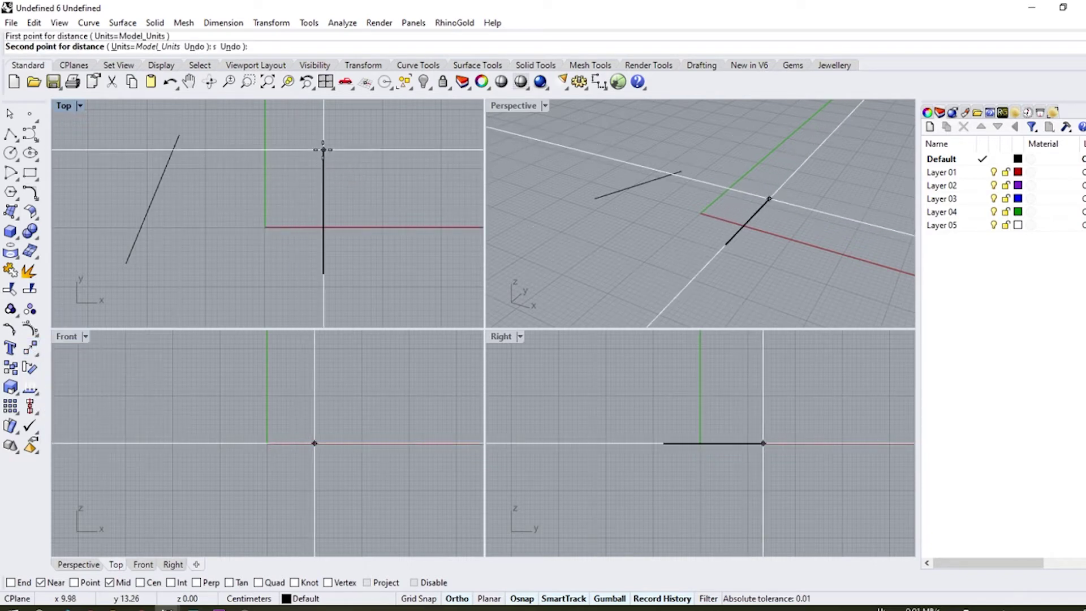
pyautogui.click(325, 275)
pyautogui.press('Return')
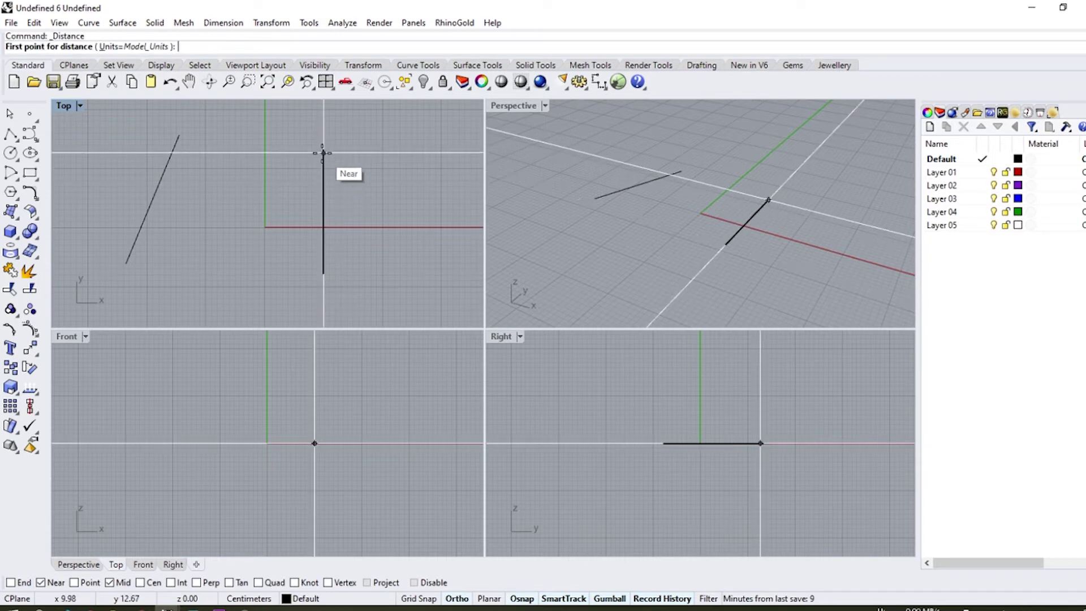
pyautogui.click(323, 153)
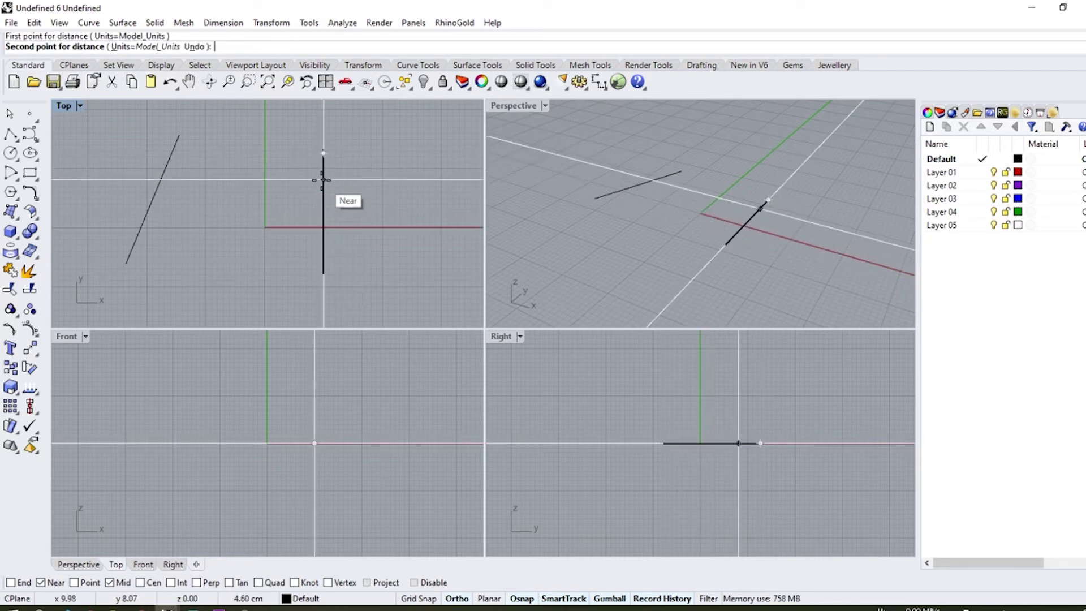
pyautogui.click(324, 272)
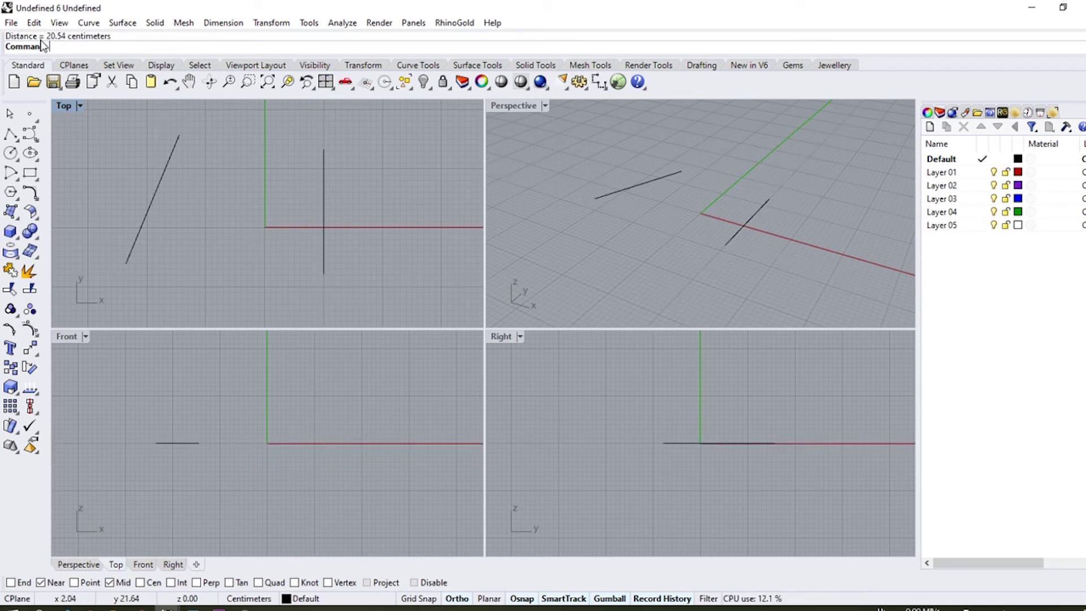
# - Enable Distance, Point, Relative point and angle, Command prompt and Autosuppress for the Cursor ToolTips and apply the Rhino Options
pyautogui.click(309, 23)
pyautogui.click(343, 324)
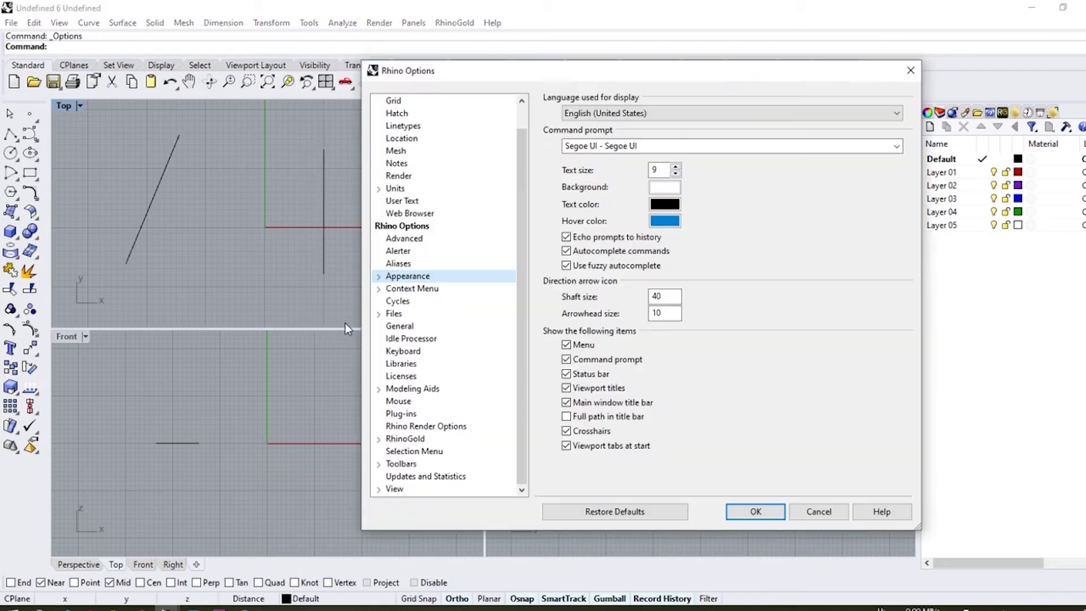
pyautogui.doubleClick(405, 388)
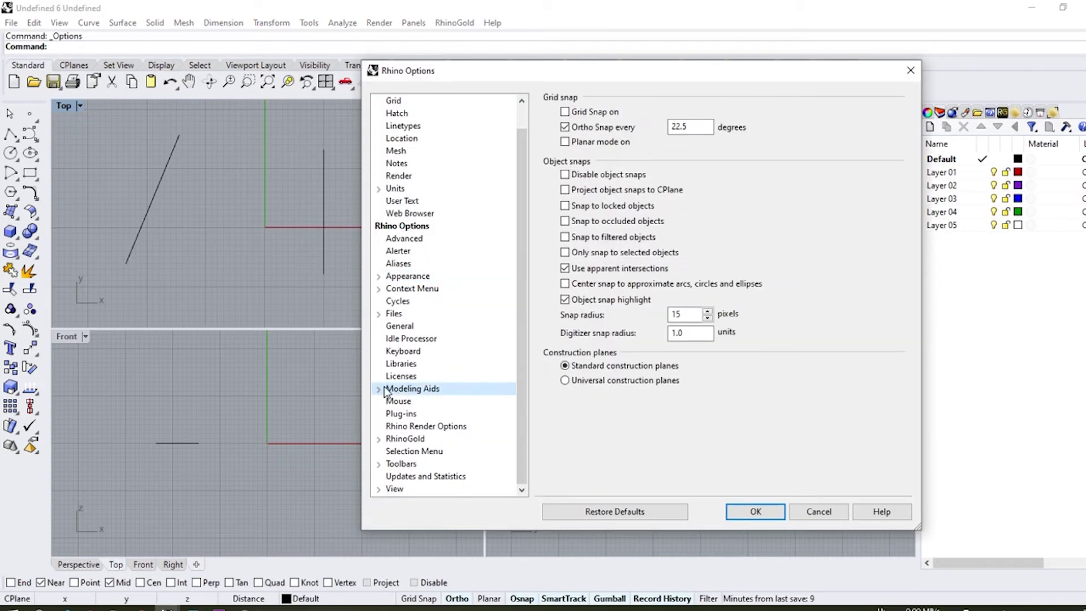
pyautogui.click(409, 402)
pyautogui.click(411, 426)
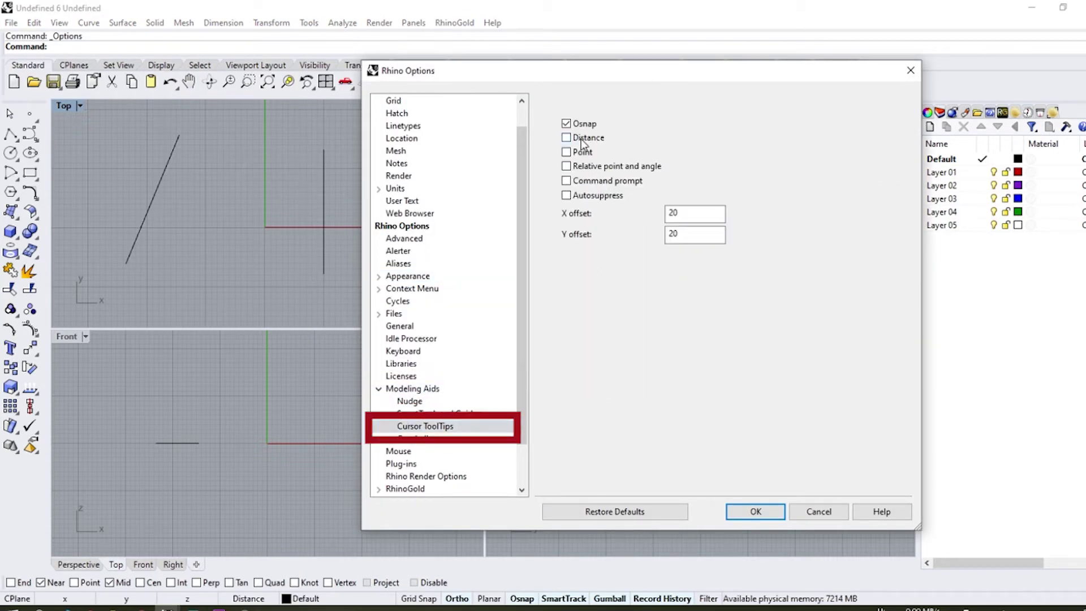
pyautogui.click(589, 184)
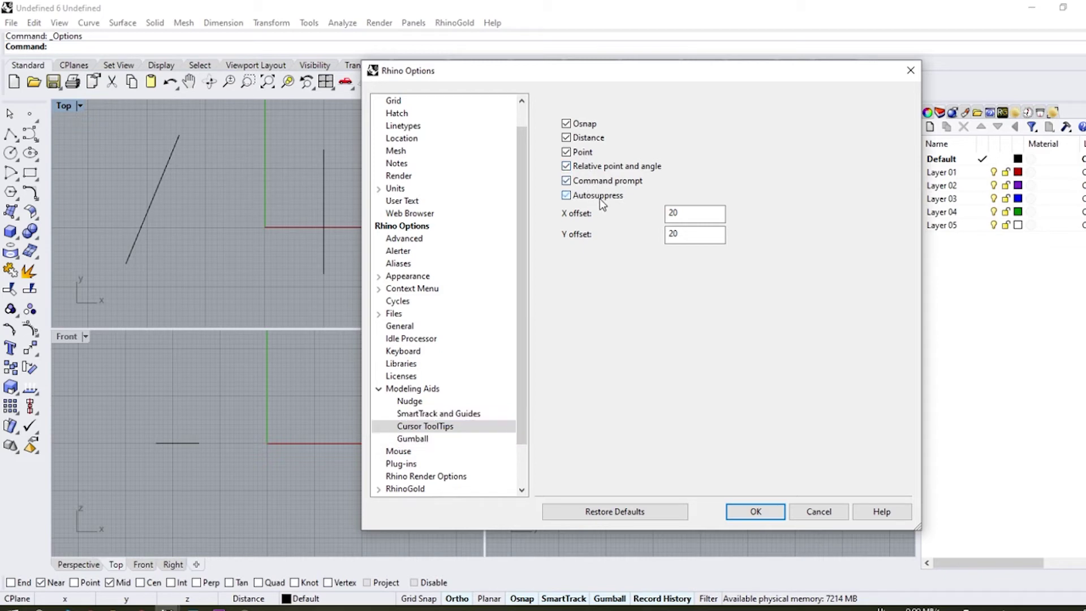
pyautogui.click(744, 515)
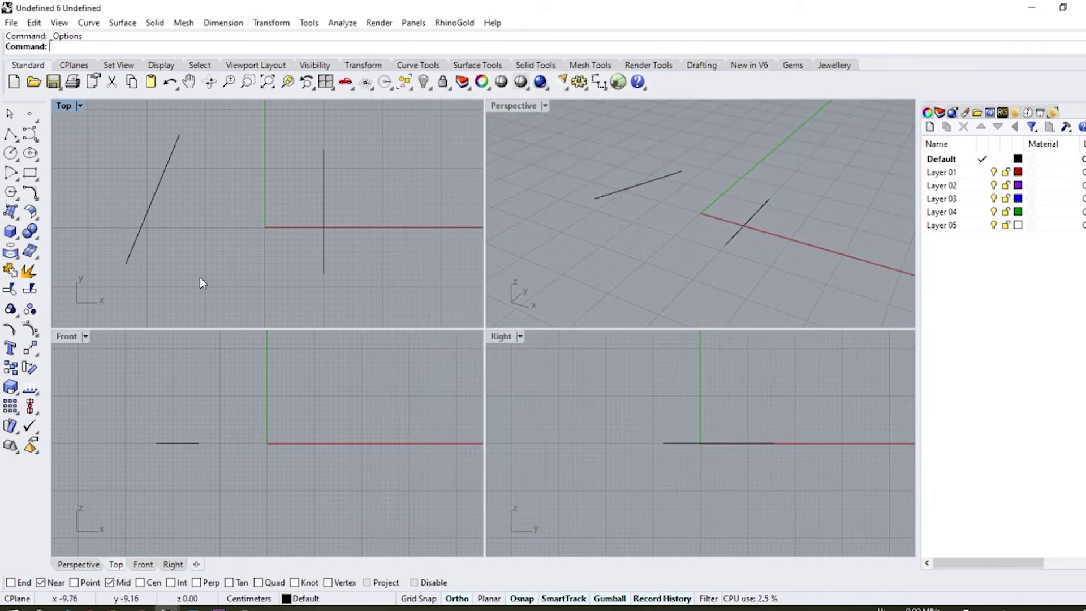
# - Measure from the vertical line's upper end to a free point near the Y axis to check the cursor tooltips
pyautogui.click(33, 395)
pyautogui.click(109, 396)
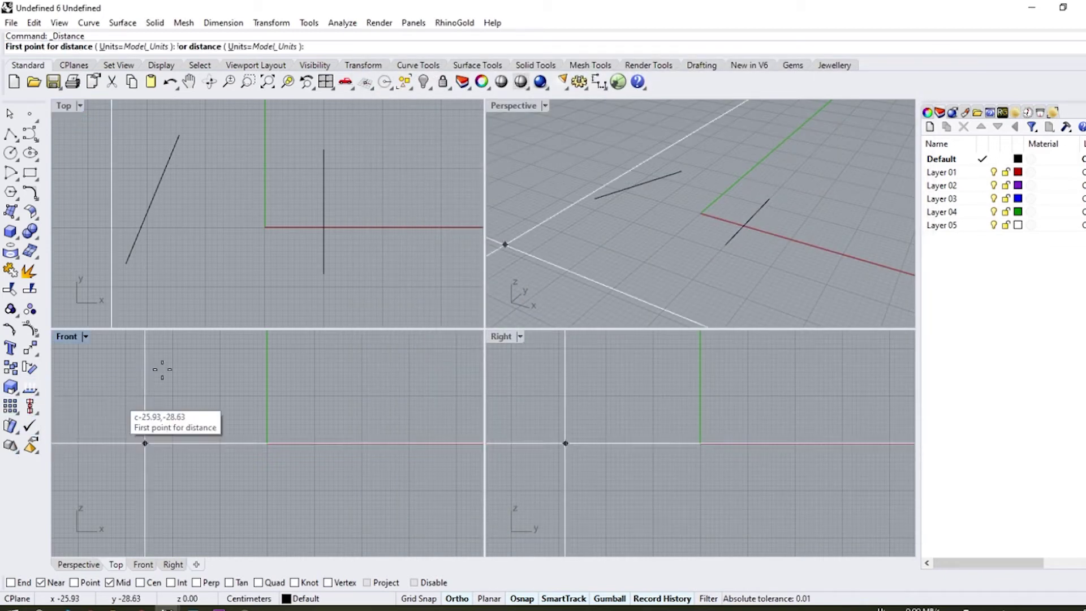
pyautogui.click(323, 151)
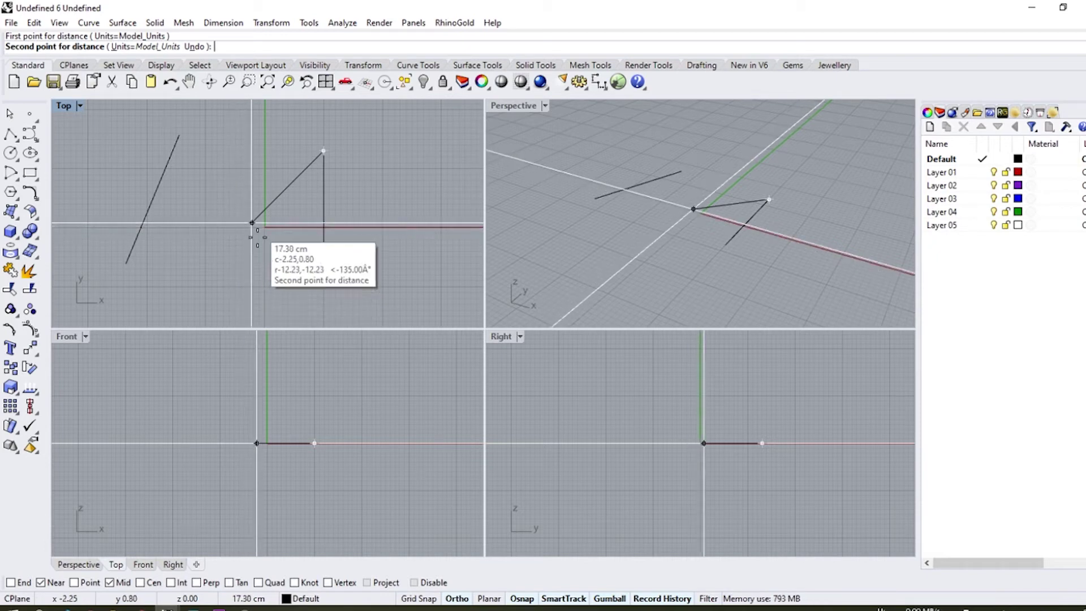
pyautogui.click(257, 263)
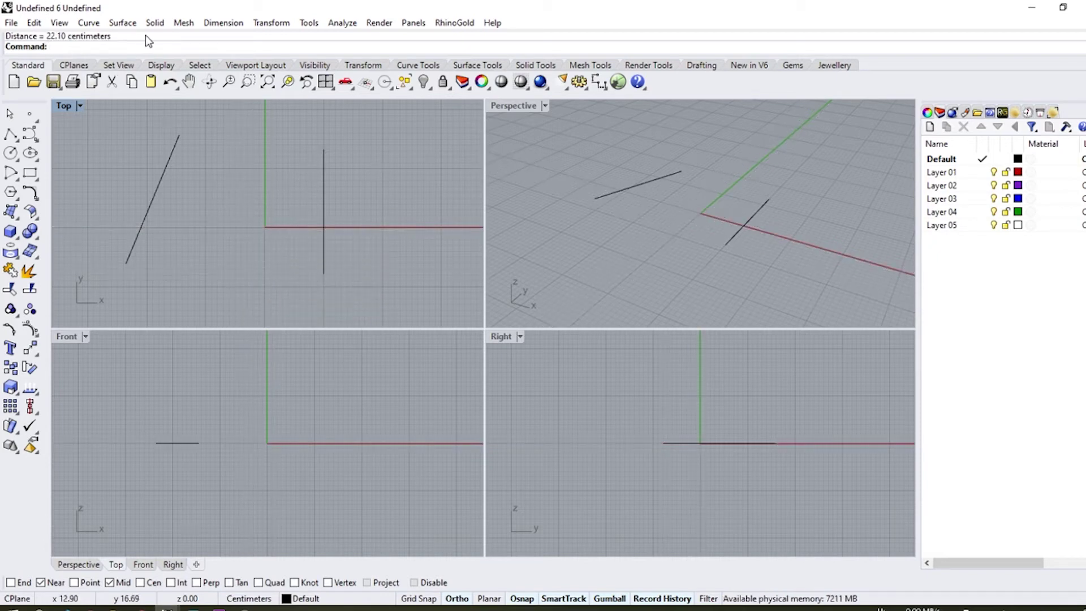
# - Select both lines and create a surface between them in the maximized Perspective viewport
pyautogui.moveTo(349, 123); pyautogui.dragTo(169, 281)
pyautogui.doubleClick(508, 105)
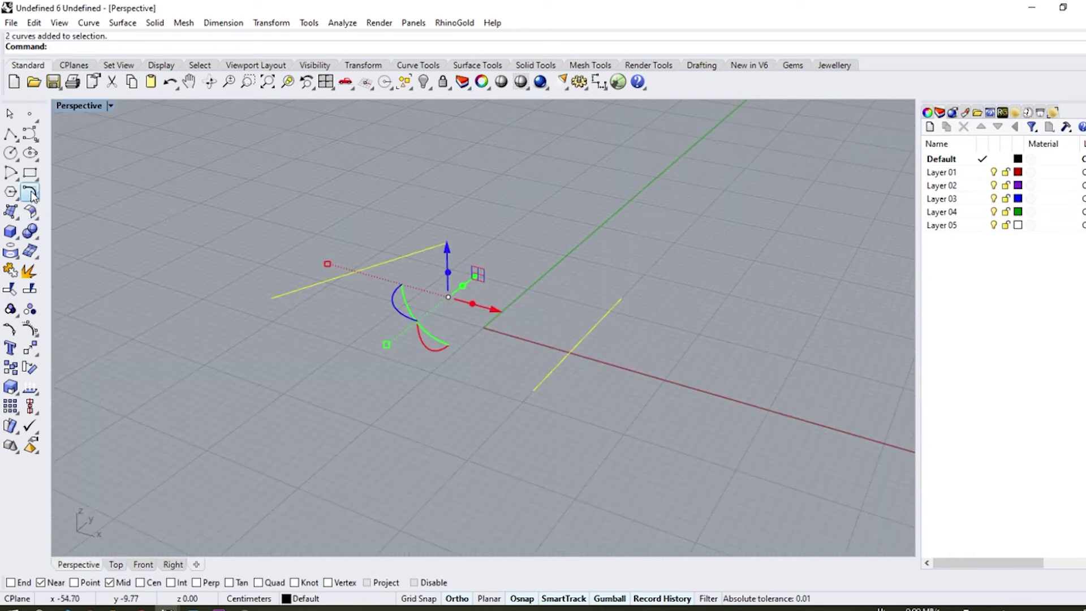
pyautogui.click(20, 220)
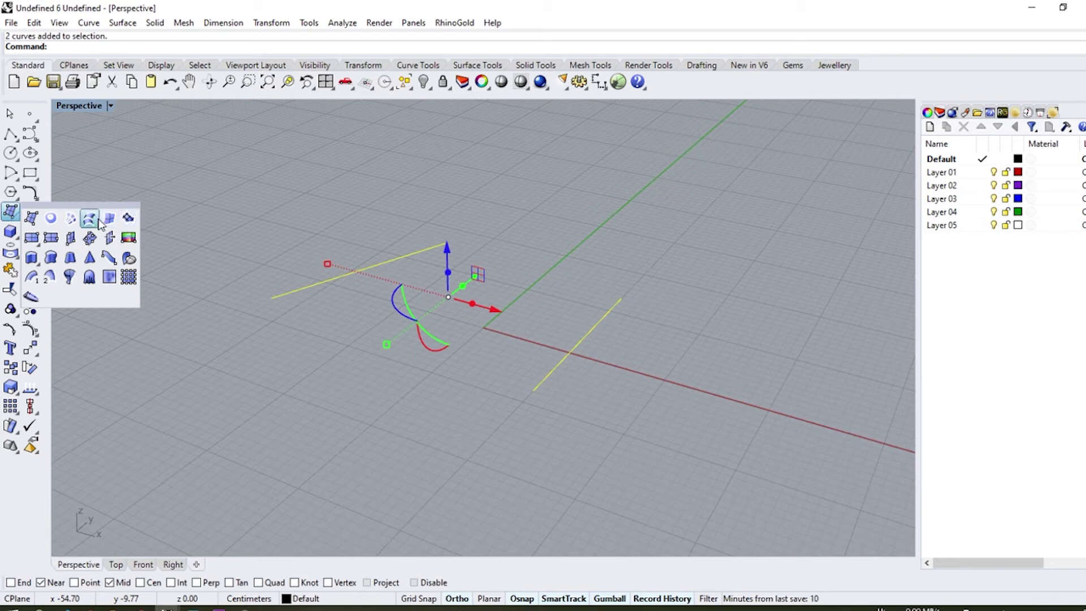
pyautogui.click(89, 219)
# - Set the Shaded display mode's backface settings to Single color for all backfaces
pyautogui.moveTo(259, 202)
pyautogui.mouseDown(button='right')
pyautogui.moveTo(332, 308)
pyautogui.moveTo(339, 555)
pyautogui.moveTo(392, 317)
pyautogui.moveTo(110, 109)
pyautogui.mouseUp(button='right')
pyautogui.click(110, 106)
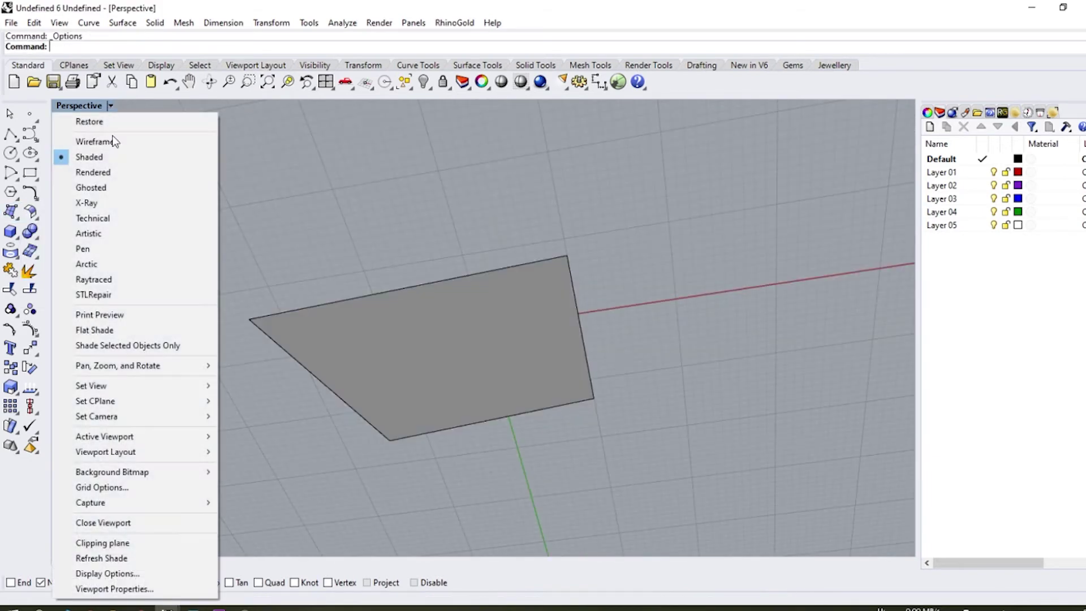
pyautogui.click(117, 574)
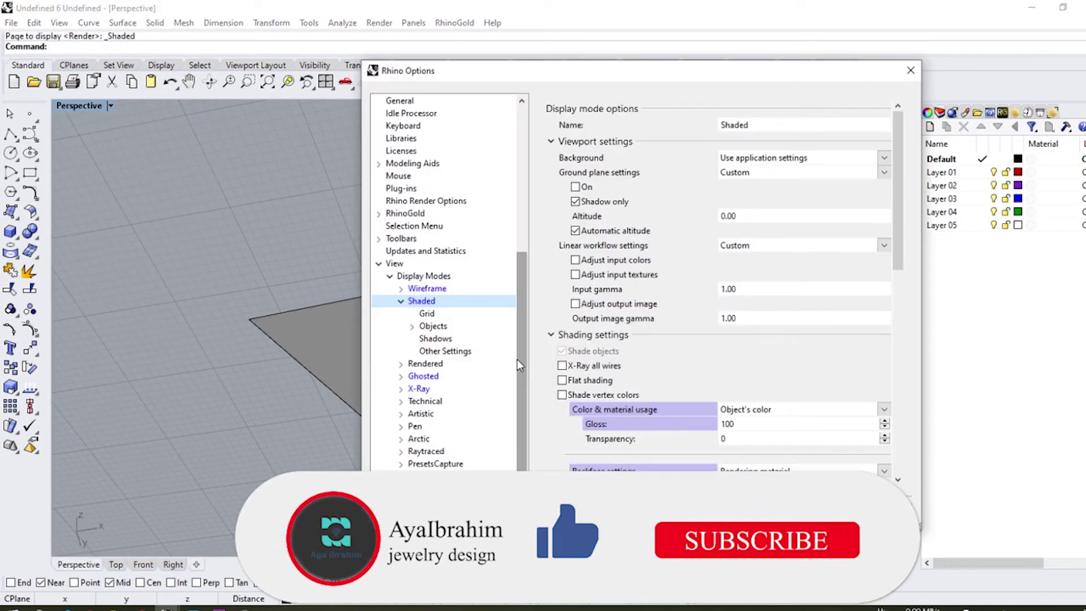
pyautogui.moveTo(748, 64); pyautogui.dragTo(888, 54)
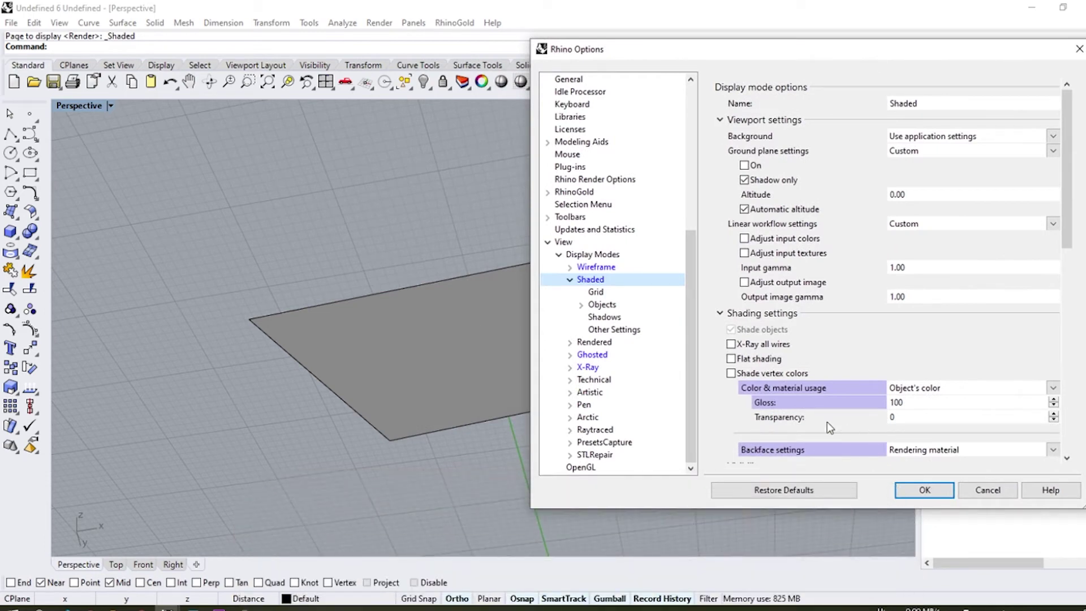
pyautogui.scroll(-3, 912, 363)
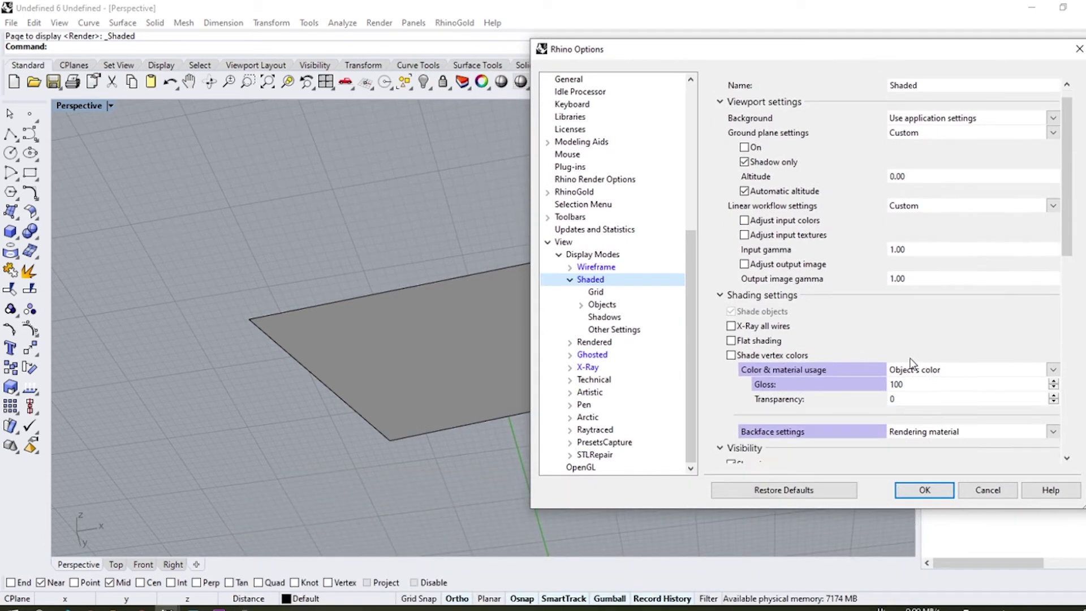
pyautogui.scroll(-3, 810, 334)
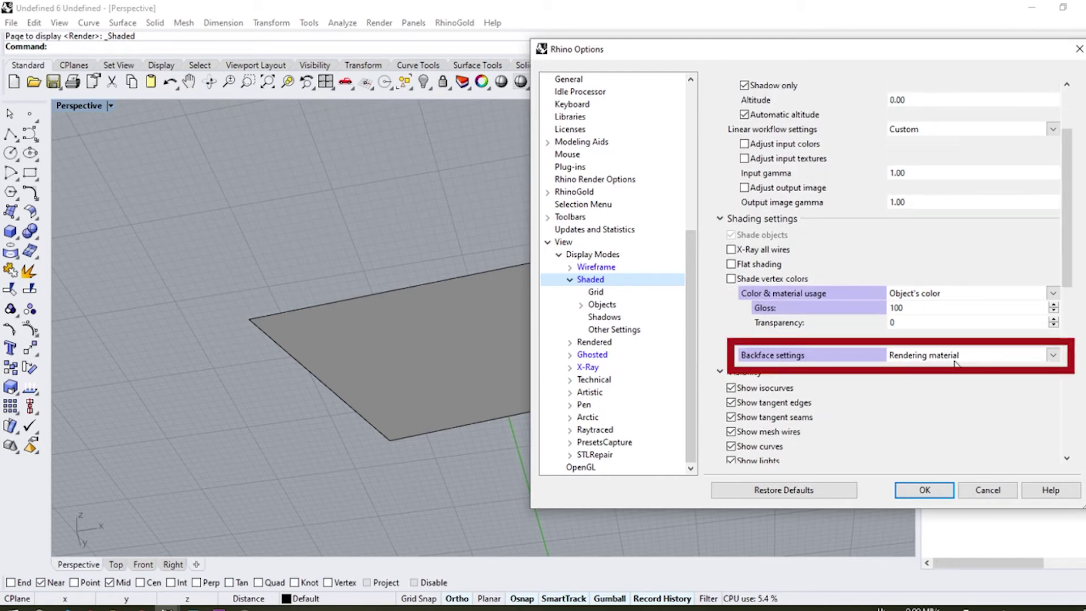
pyautogui.click(1053, 355)
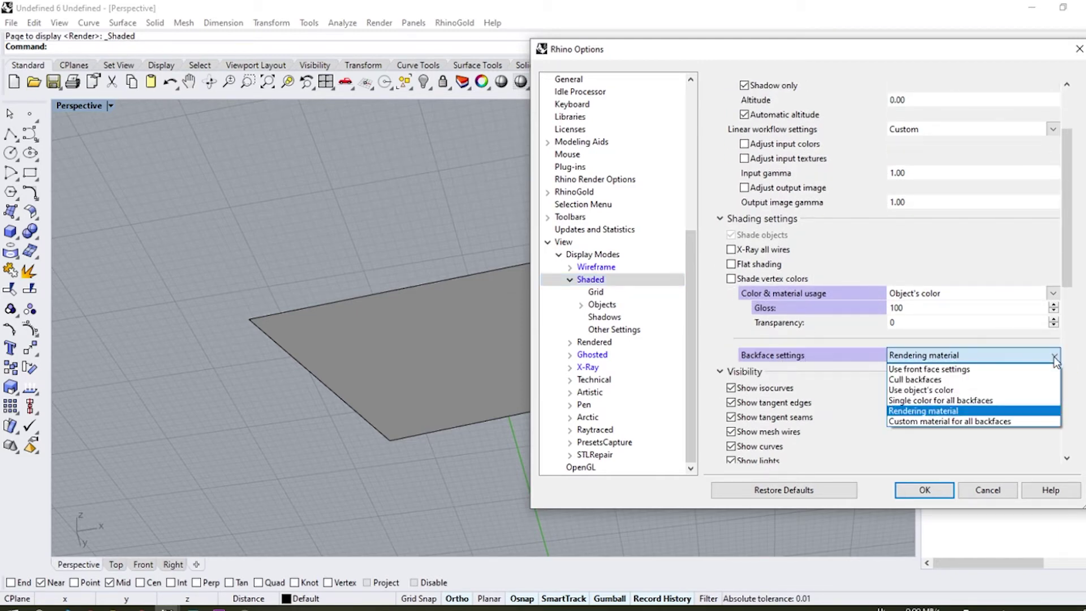
pyautogui.click(949, 400)
# - Set the single backface color to dark purple (R 78, G 33, B 55)
pyautogui.click(959, 400)
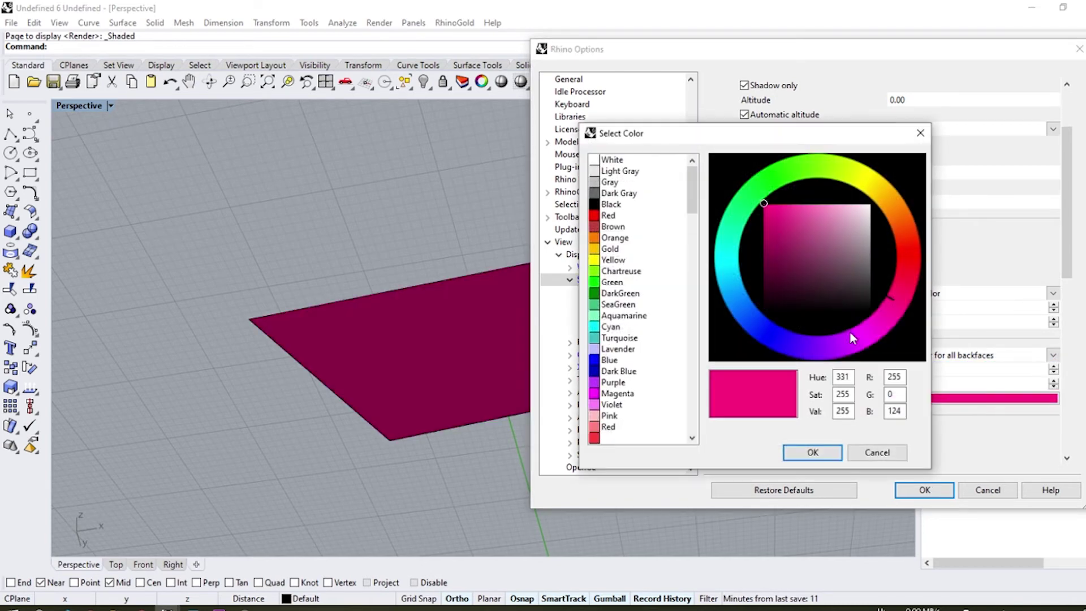
pyautogui.moveTo(774, 223); pyautogui.dragTo(800, 276)
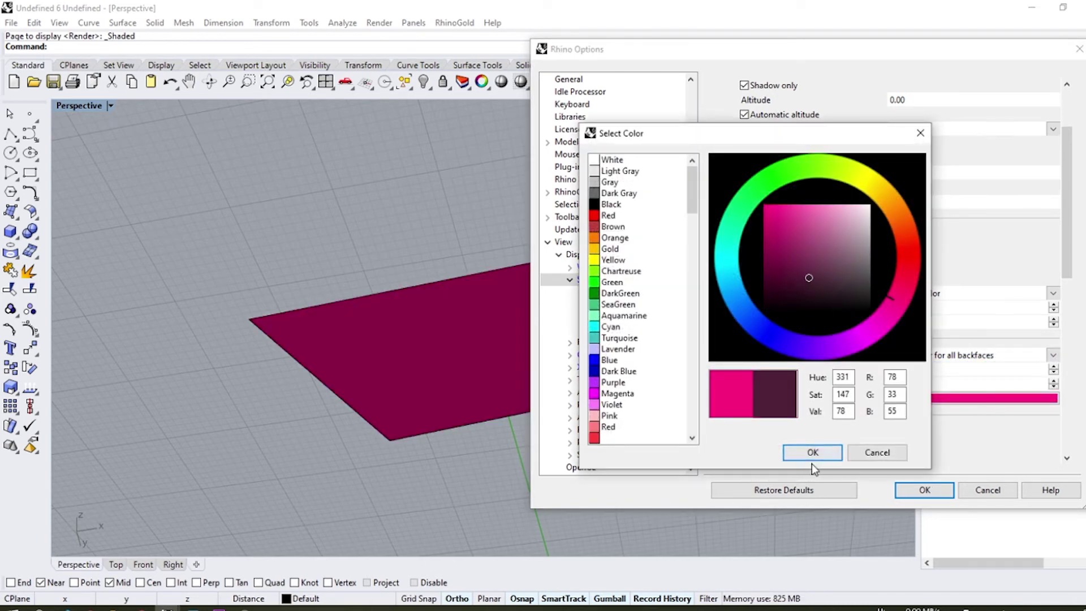
pyautogui.click(813, 456)
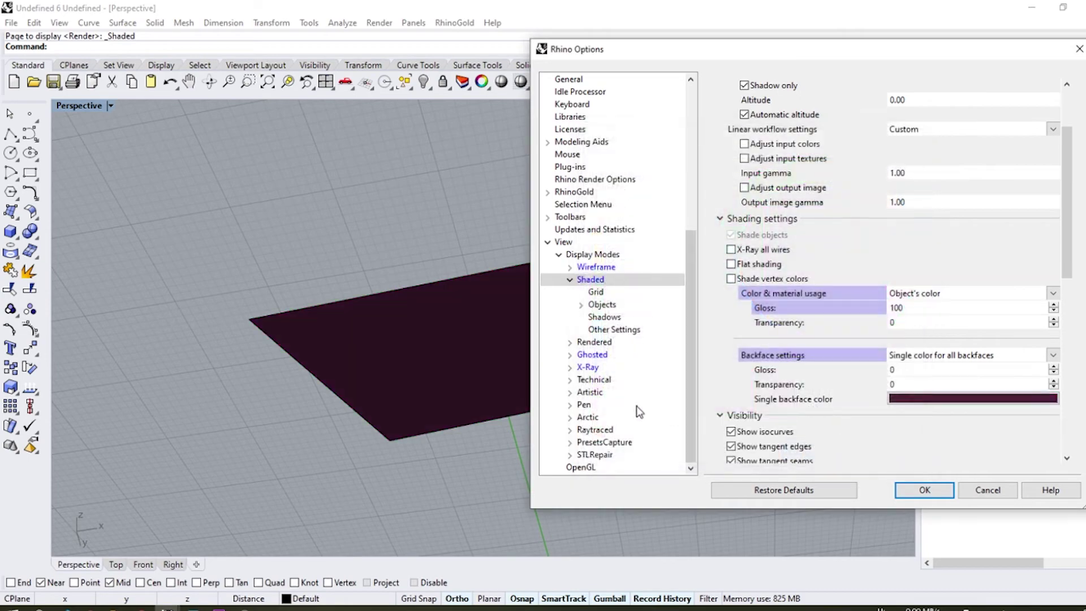
# - Set the single backface color to sea green (R 55, G 229, B 178) and apply the Rhino Options
pyautogui.click(956, 399)
pyautogui.click(876, 180)
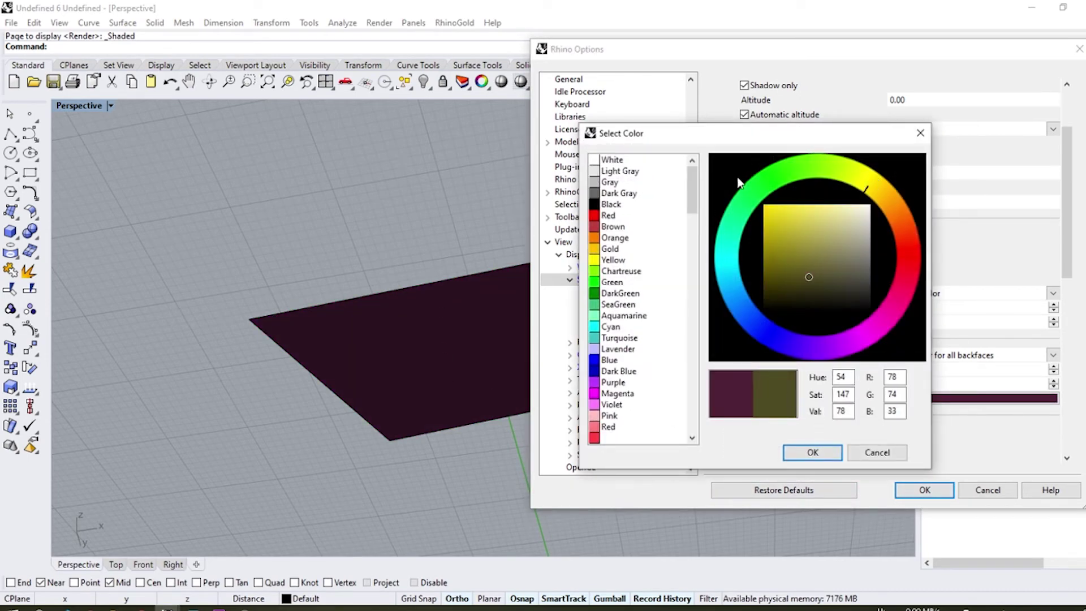
pyautogui.click(733, 230)
pyautogui.click(790, 216)
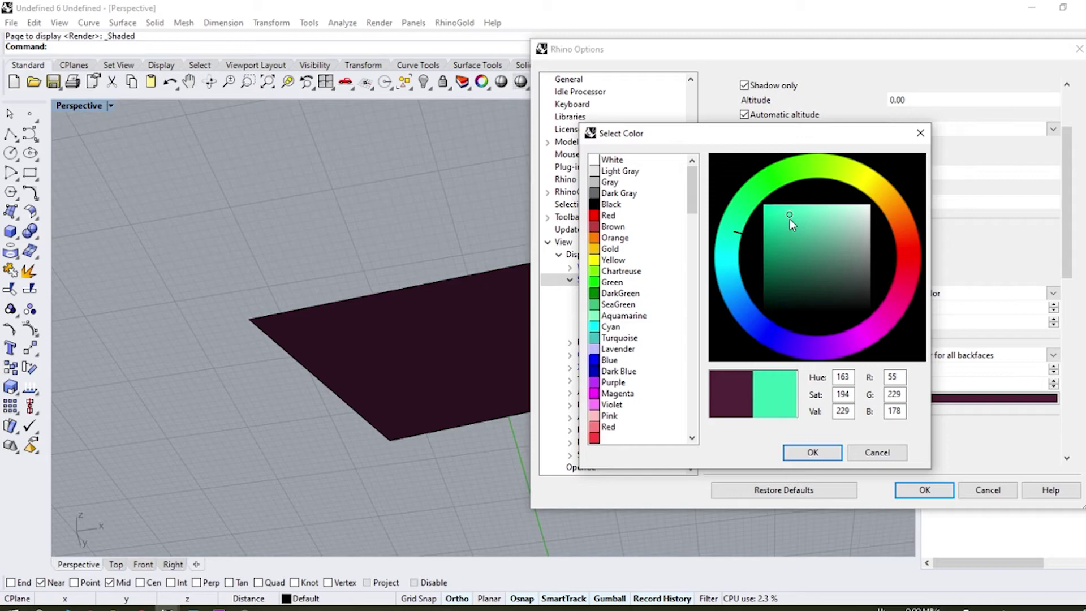
pyautogui.click(809, 452)
pyautogui.click(925, 490)
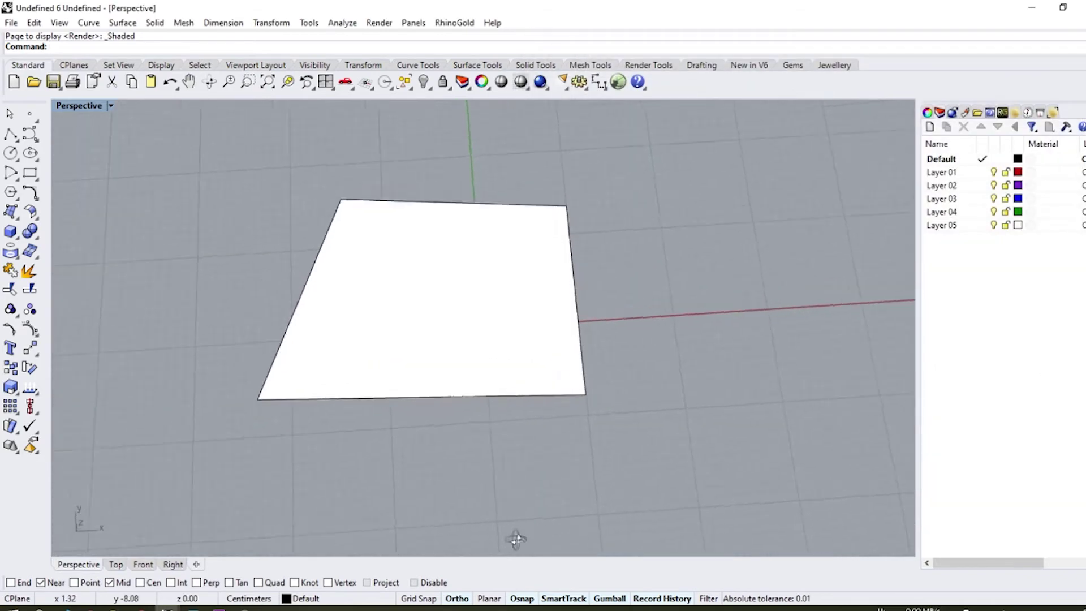
# - Select all objects in the Perspective viewport and lock them
pyautogui.moveTo(514, 538); pyautogui.dragTo(531, 473, button='right')
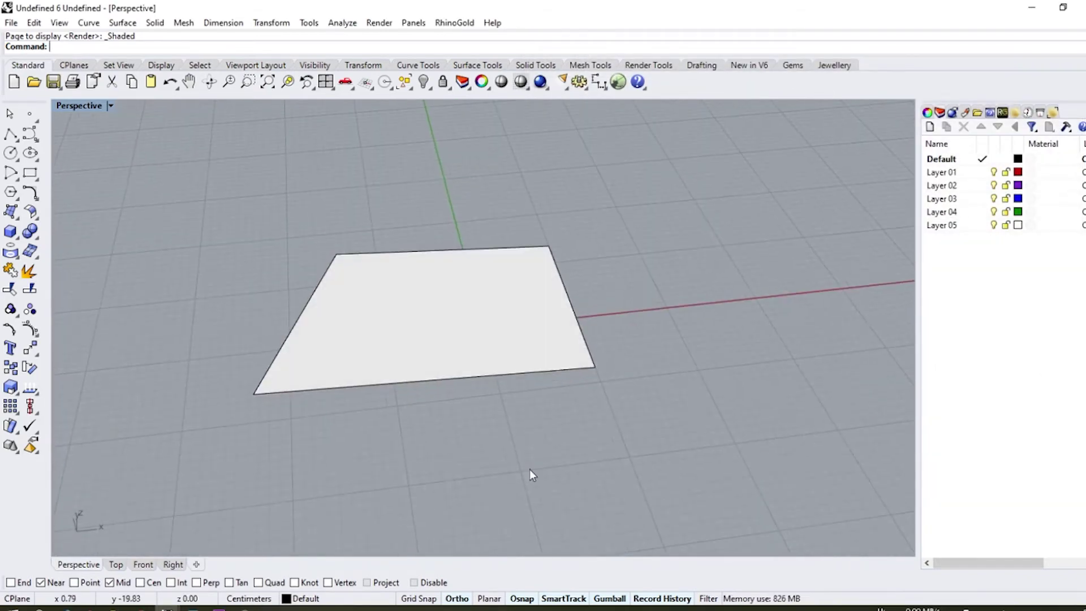
pyautogui.hotkey('ctrl', 'a')
pyautogui.click(443, 81)
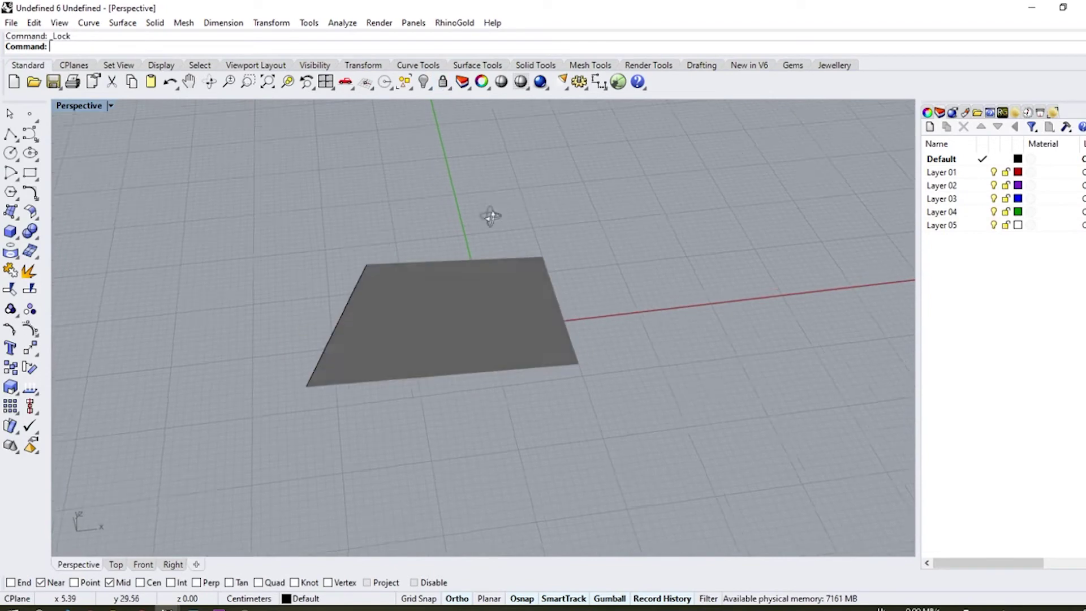
pyautogui.scroll(3, 402, 283)
# - Switch the Perspective viewport to X-Ray display mode and inspect the locked surface
pyautogui.click(111, 106)
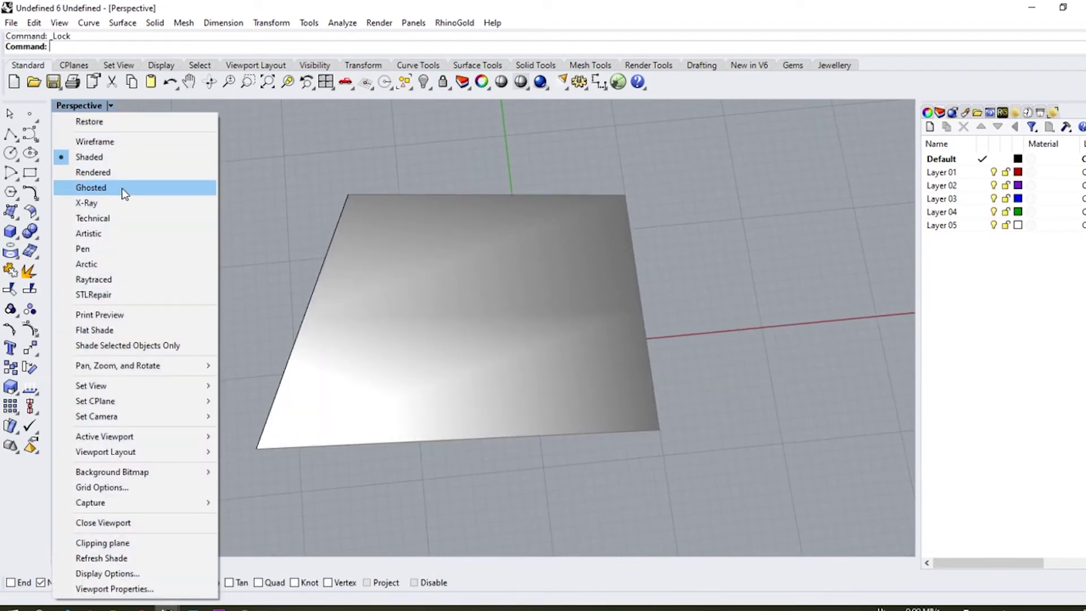
pyautogui.click(121, 203)
pyautogui.click(400, 267)
pyautogui.moveTo(400, 267); pyautogui.dragTo(514, 322, button='right')
pyautogui.scroll(5, 509, 321)
pyautogui.scroll(-5, 511, 320)
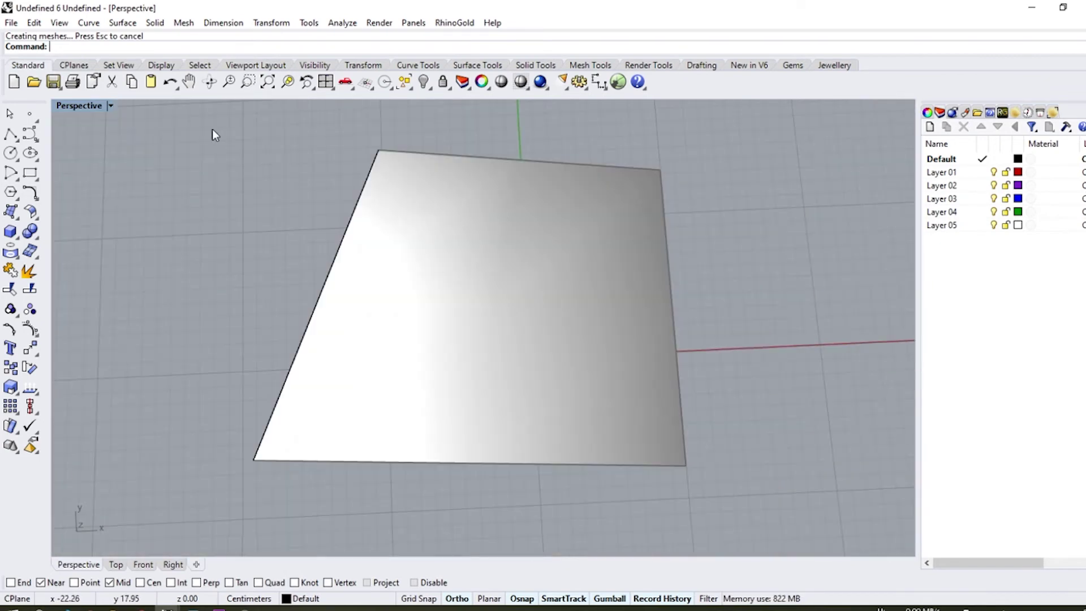
# - Set the X-Ray display mode's shading transparency to 20 and apply the Rhino Options
pyautogui.click(110, 105)
pyautogui.click(135, 487)
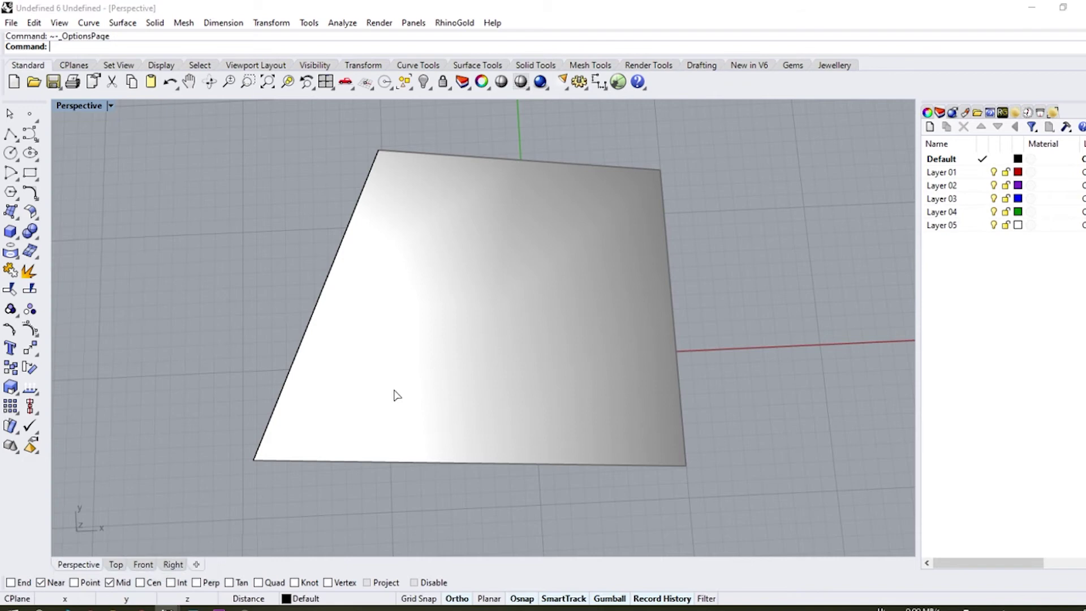
pyautogui.click(580, 82)
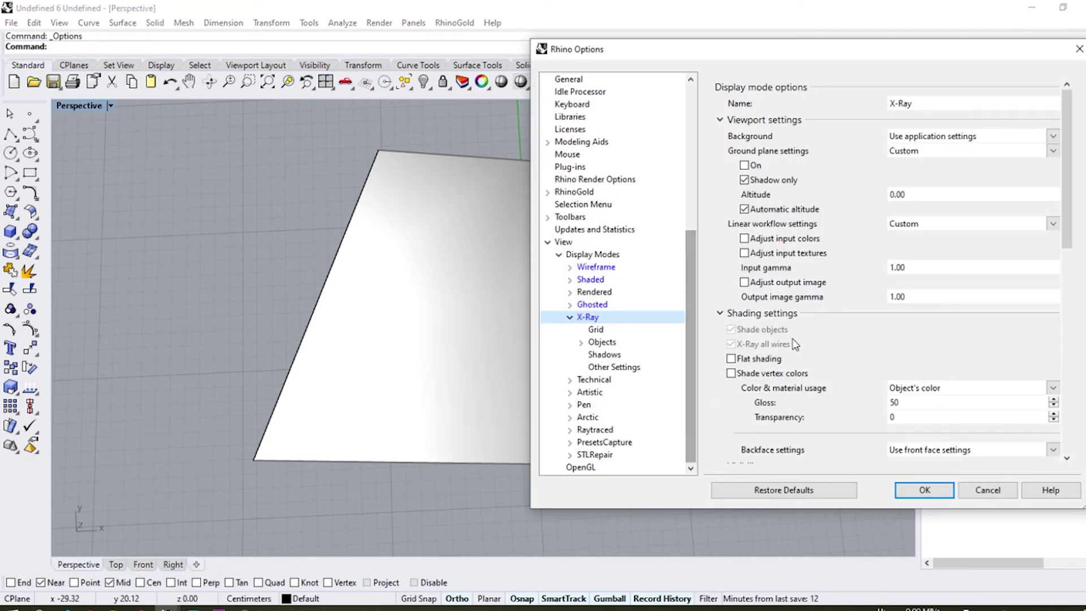
pyautogui.scroll(-3, 959, 369)
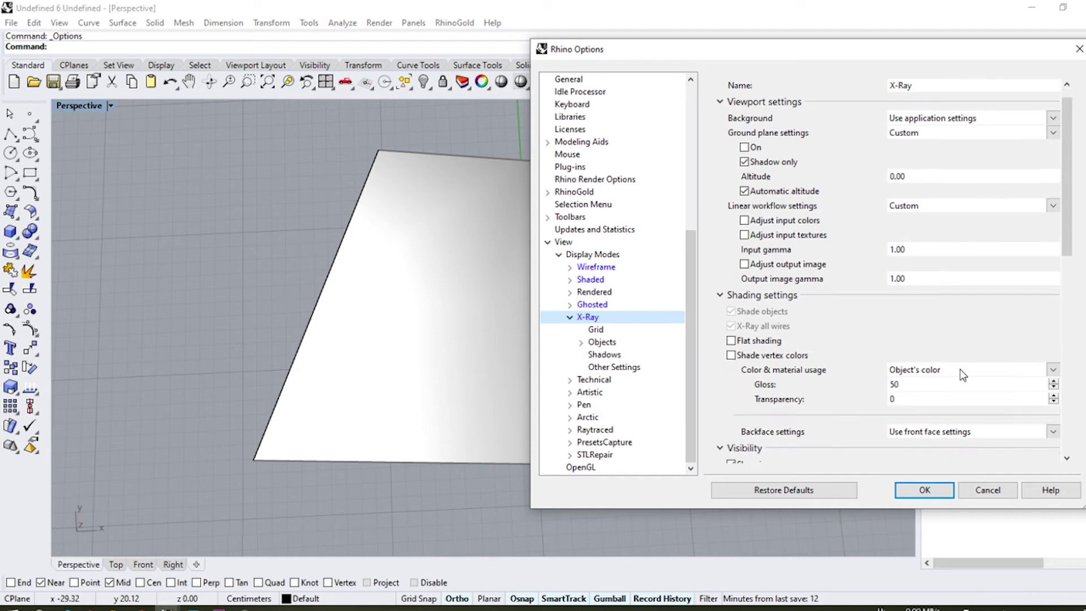
pyautogui.scroll(-1, 960, 369)
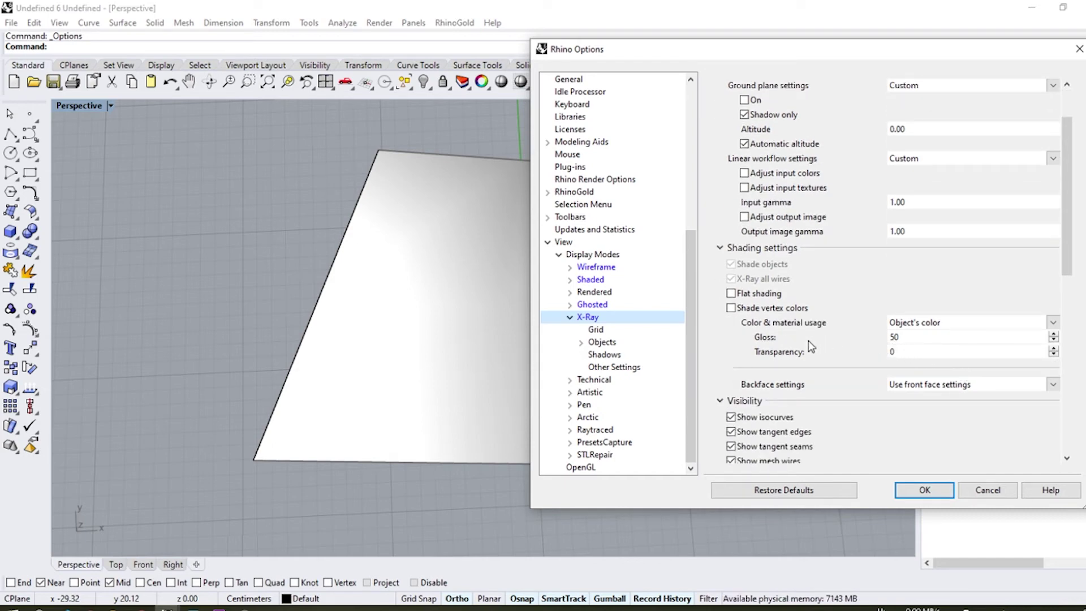
pyautogui.click(905, 352)
pyautogui.write('2')
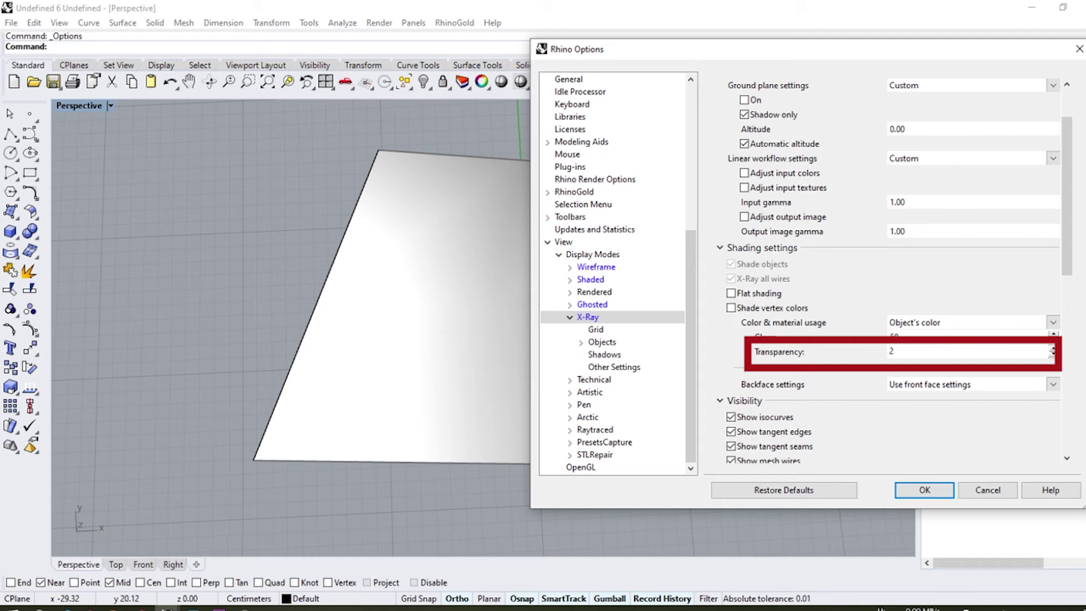
pyautogui.write('0')
pyautogui.press('Return')
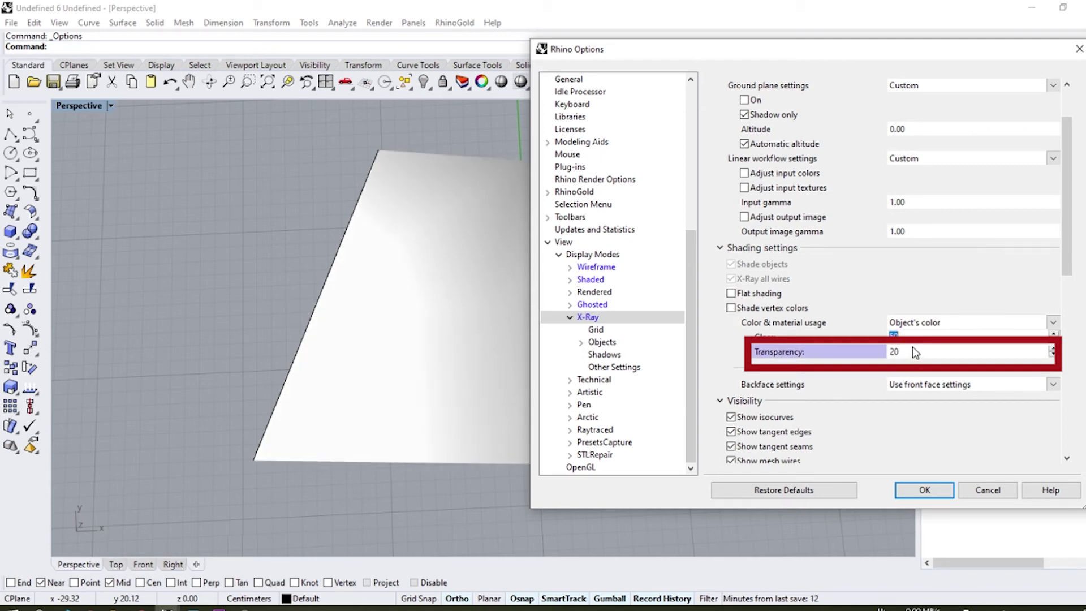
pyautogui.click(924, 490)
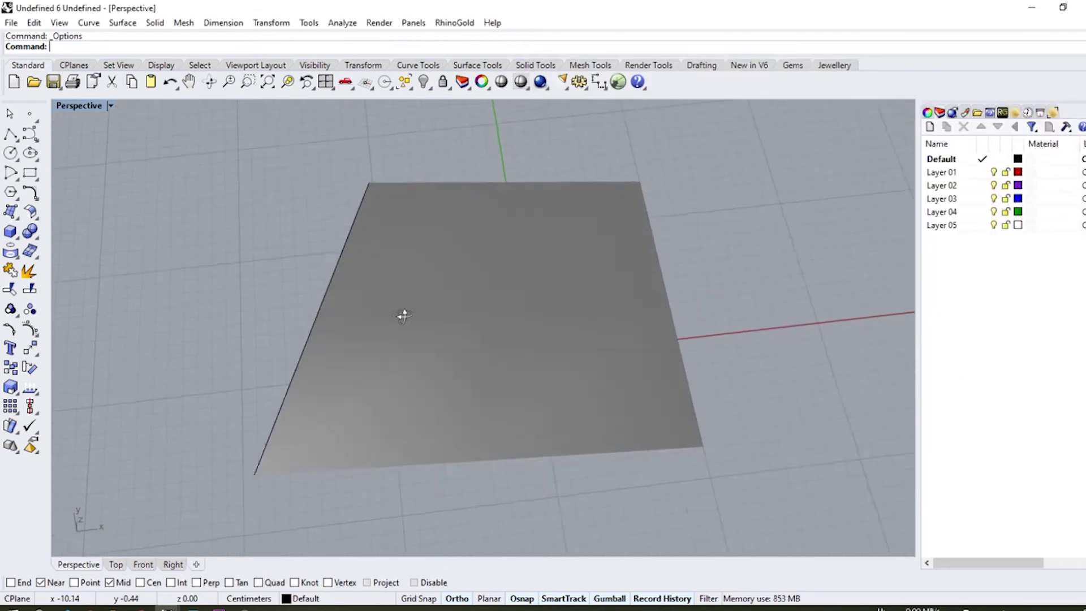
# - Check the locked surface's transparency, then set the X-Ray display mode's transparency to 50 and apply the Rhino Options
pyautogui.moveTo(400, 310); pyautogui.dragTo(410, 374, button='right')
pyautogui.scroll(4, 551, 348)
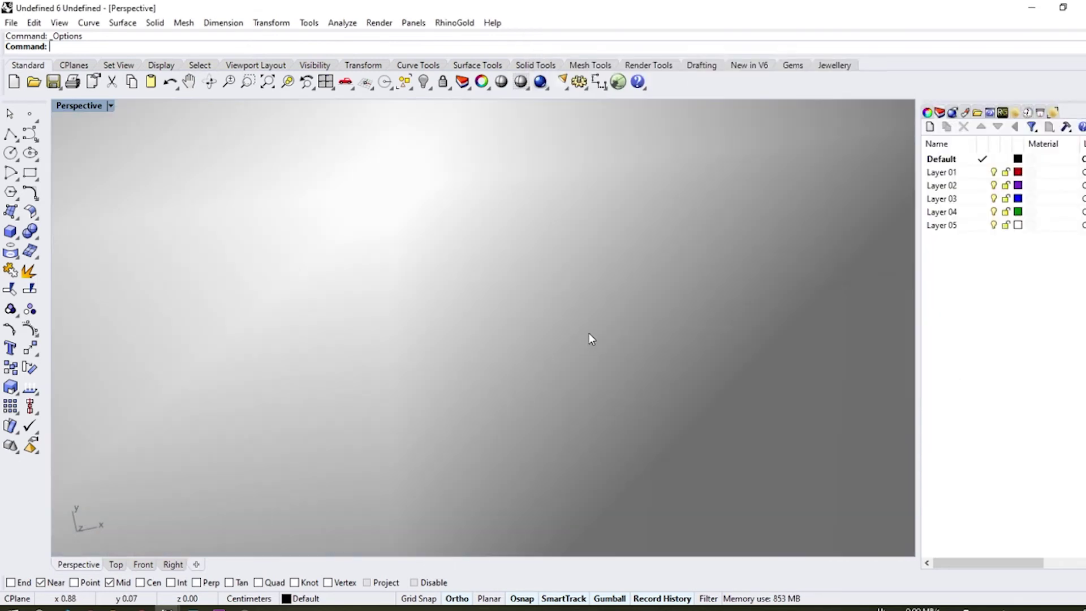
pyautogui.scroll(-3, 593, 339)
pyautogui.rightClick(608, 334)
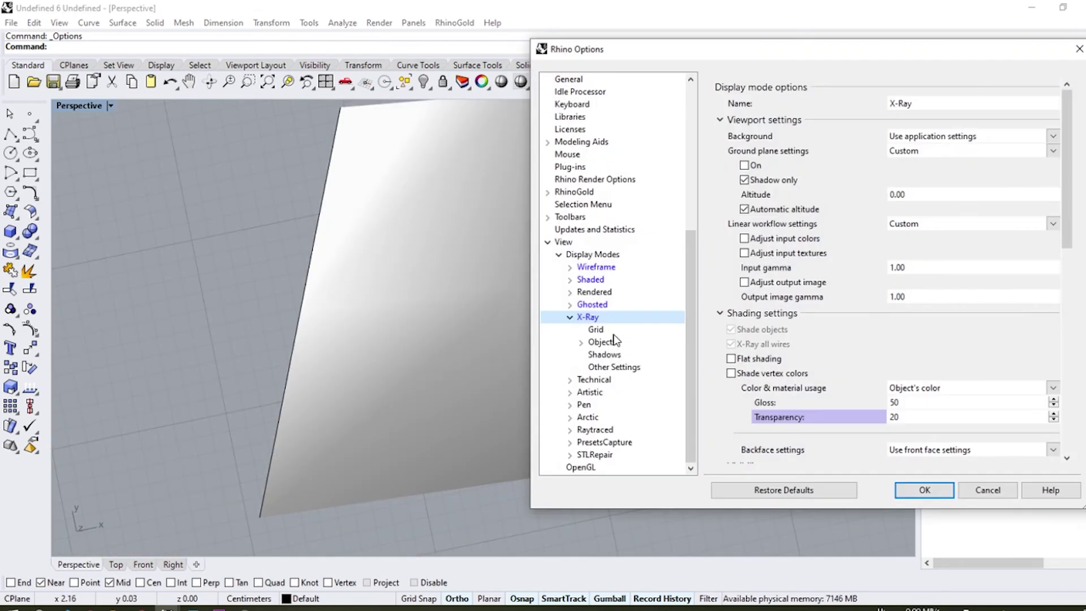
pyautogui.doubleClick(907, 418)
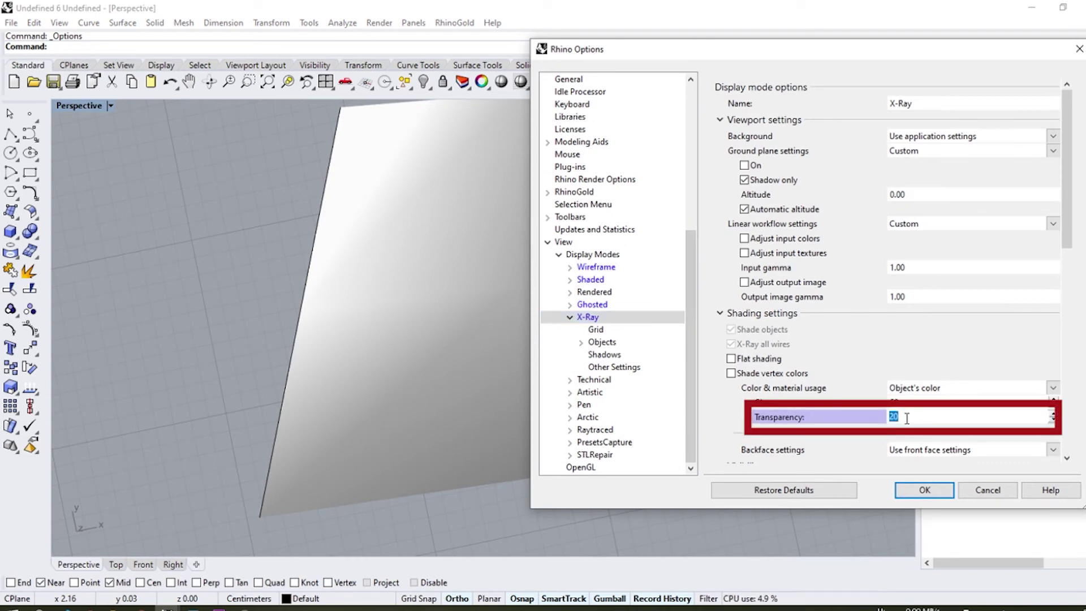
pyautogui.write('50')
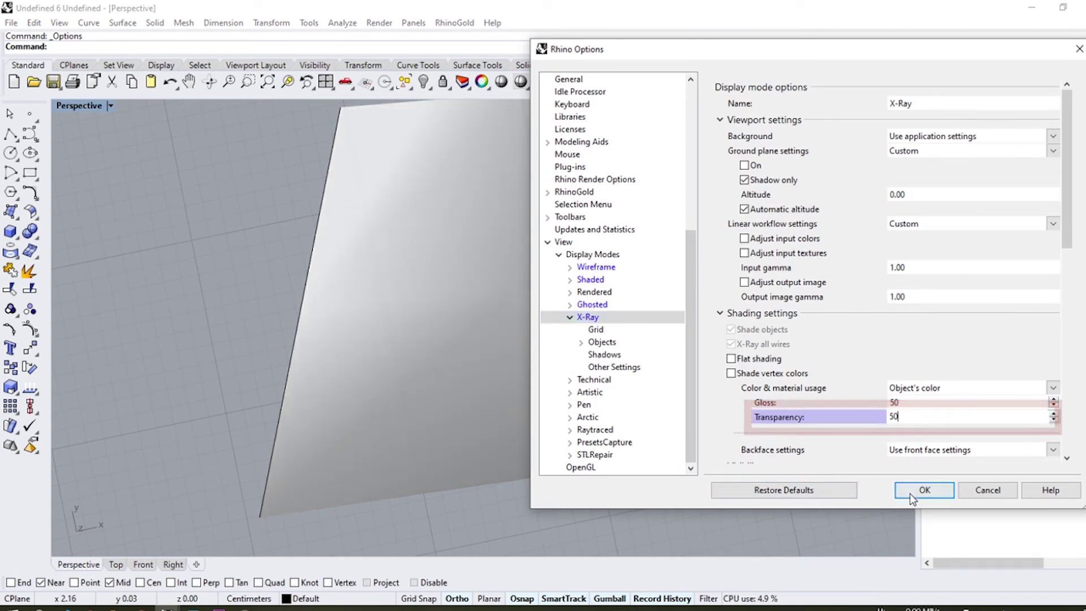
pyautogui.click(924, 490)
pyautogui.moveTo(498, 370)
pyautogui.mouseDown(button='right')
pyautogui.moveTo(490, 383)
pyautogui.moveTo(480, 369)
pyautogui.moveTo(482, 403)
pyautogui.mouseUp(button='right')
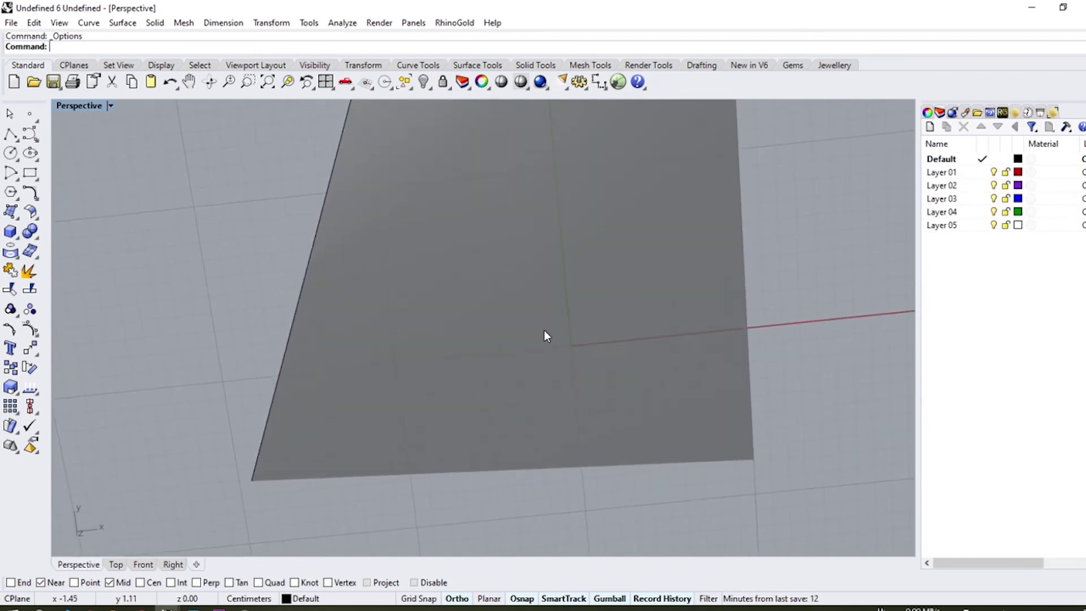
# - Create a solid sphere beside the locked surface in the Perspective viewport
pyautogui.scroll(-5, 544, 330)
pyautogui.click(26, 247)
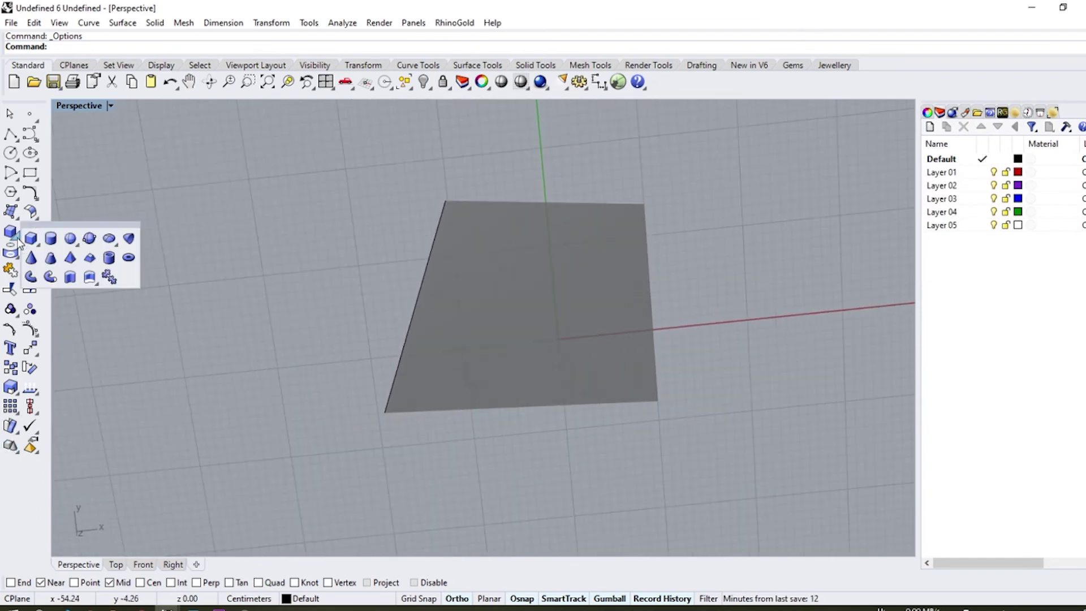
pyautogui.click(70, 251)
pyautogui.click(260, 348)
pyautogui.click(288, 289)
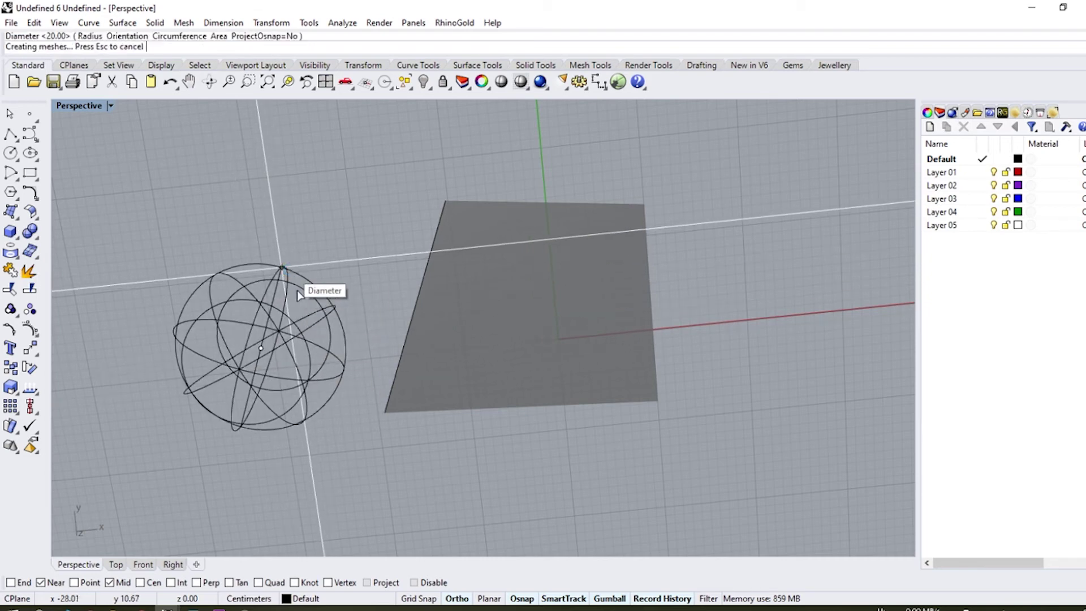
pyautogui.moveTo(288, 290)
pyautogui.mouseDown(button='right')
pyautogui.moveTo(306, 339)
pyautogui.moveTo(284, 287)
pyautogui.moveTo(290, 235)
pyautogui.moveTo(298, 359)
pyautogui.moveTo(282, 315)
pyautogui.moveTo(388, 250)
pyautogui.moveTo(461, 281)
pyautogui.moveTo(357, 379)
pyautogui.mouseUp(button='right')
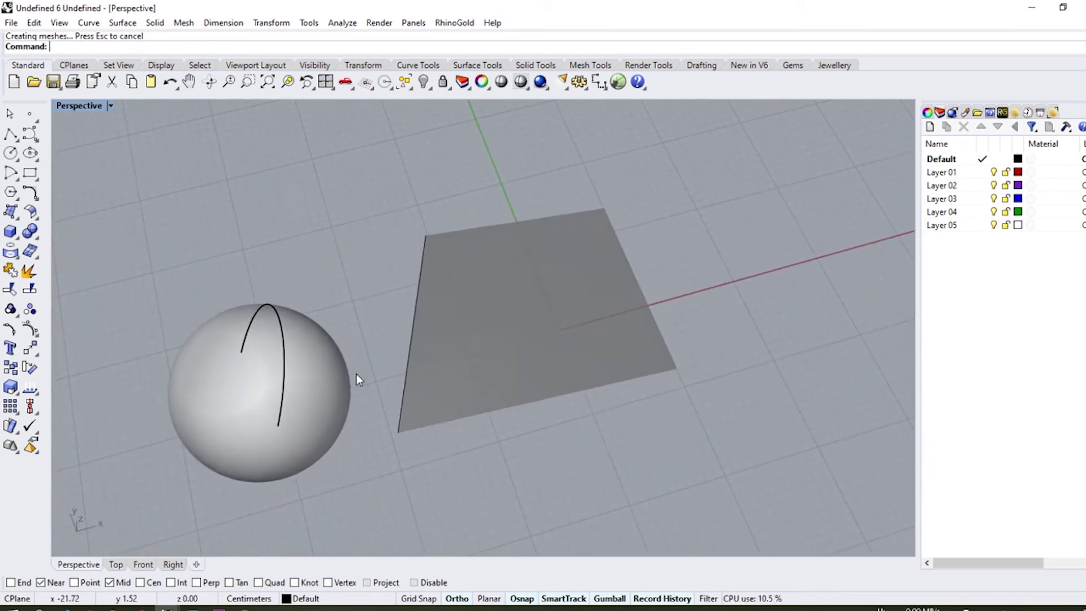
# - Select the sphere and examine its see-through shading and seam line up close, then clear the selection
pyautogui.click(284, 394)
pyautogui.moveTo(284, 394); pyautogui.dragTo(305, 274, button='right')
pyautogui.scroll(4, 366, 218)
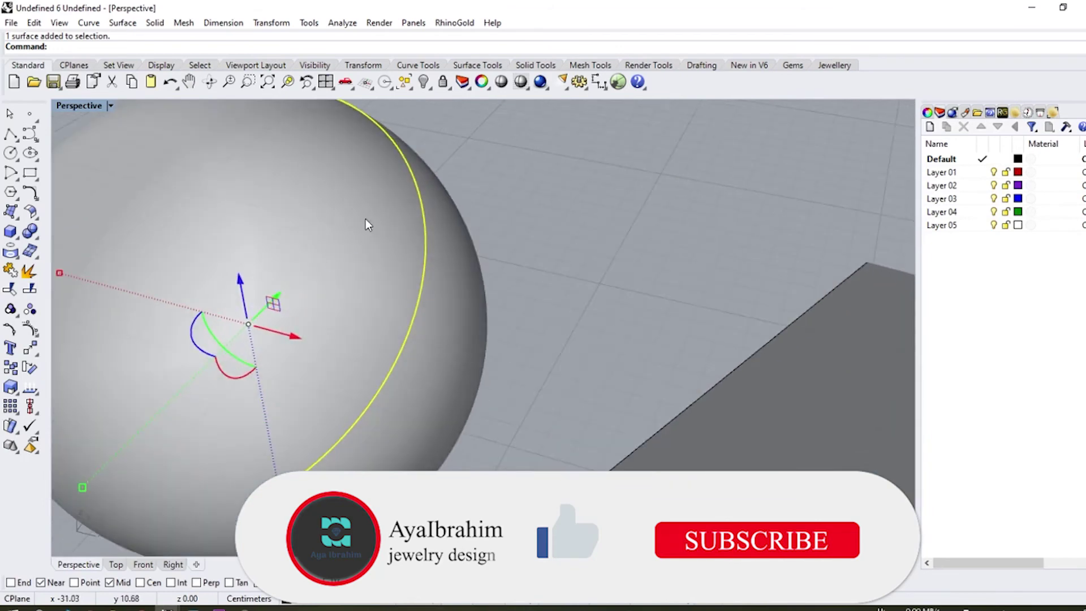
pyautogui.scroll(-2, 368, 272)
pyautogui.press('Escape')
pyautogui.scroll(-2, 368, 266)
pyautogui.moveTo(464, 257); pyautogui.dragTo(500, 290, button='right')
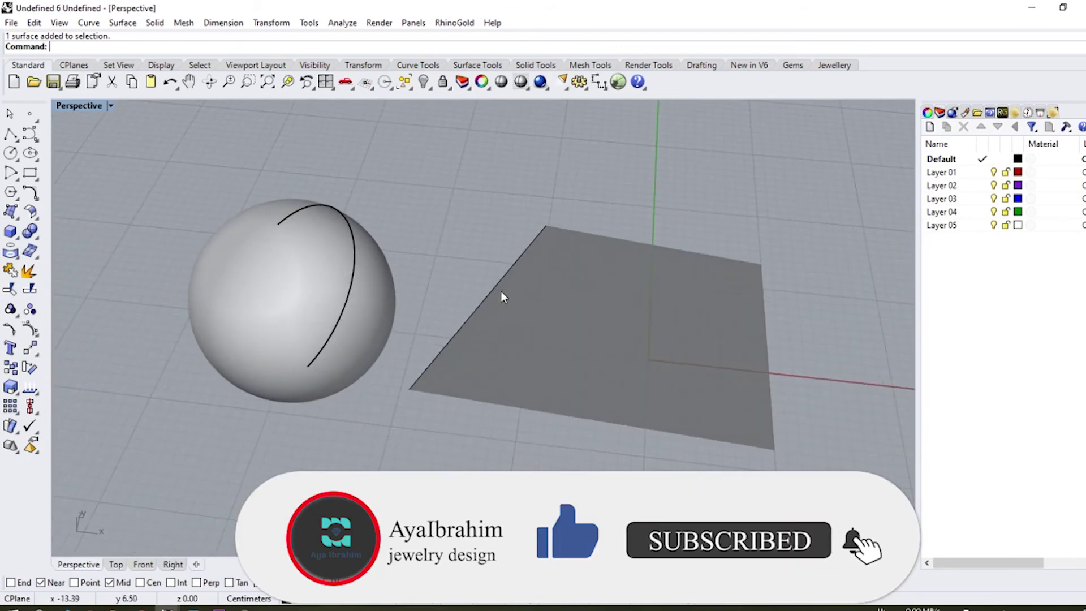
pyautogui.scroll(-1, 501, 291)
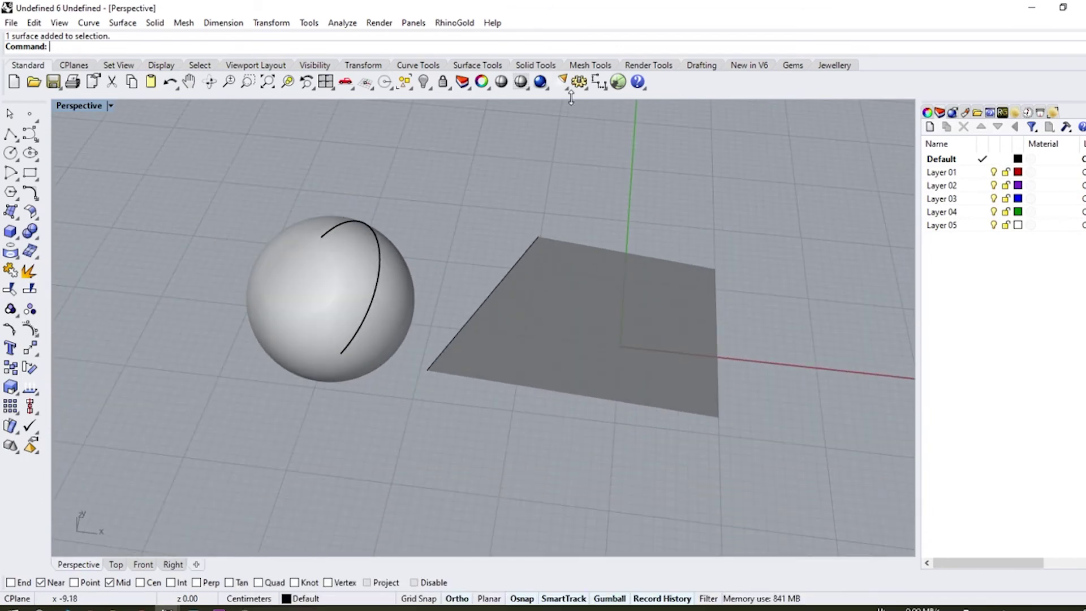
# - Review the X-Ray display mode's shading and backface settings in the Rhino Options and close them
pyautogui.click(578, 82)
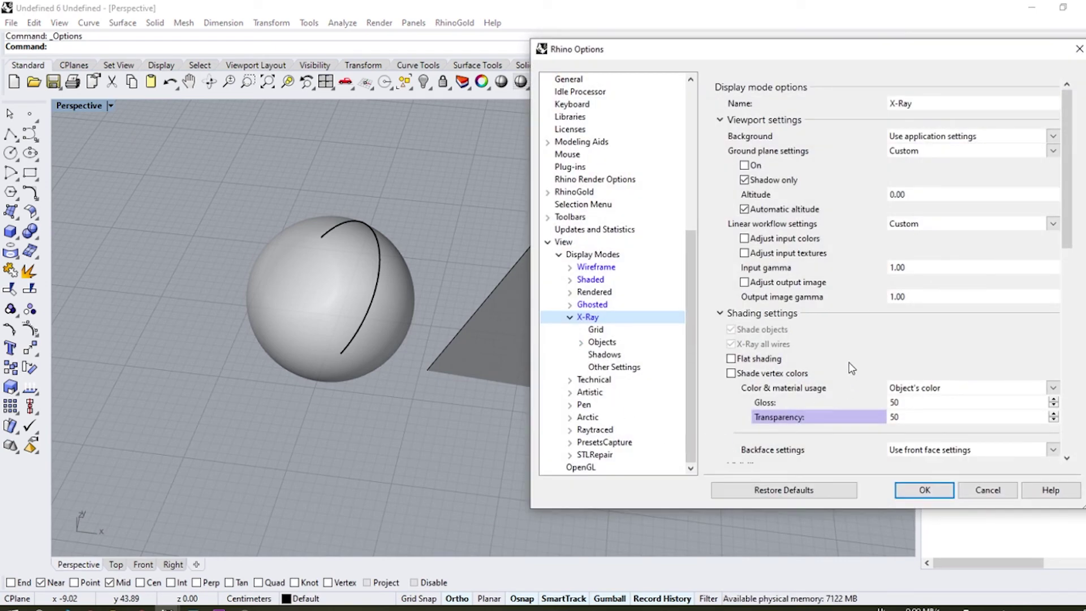
pyautogui.click(598, 284)
pyautogui.click(591, 317)
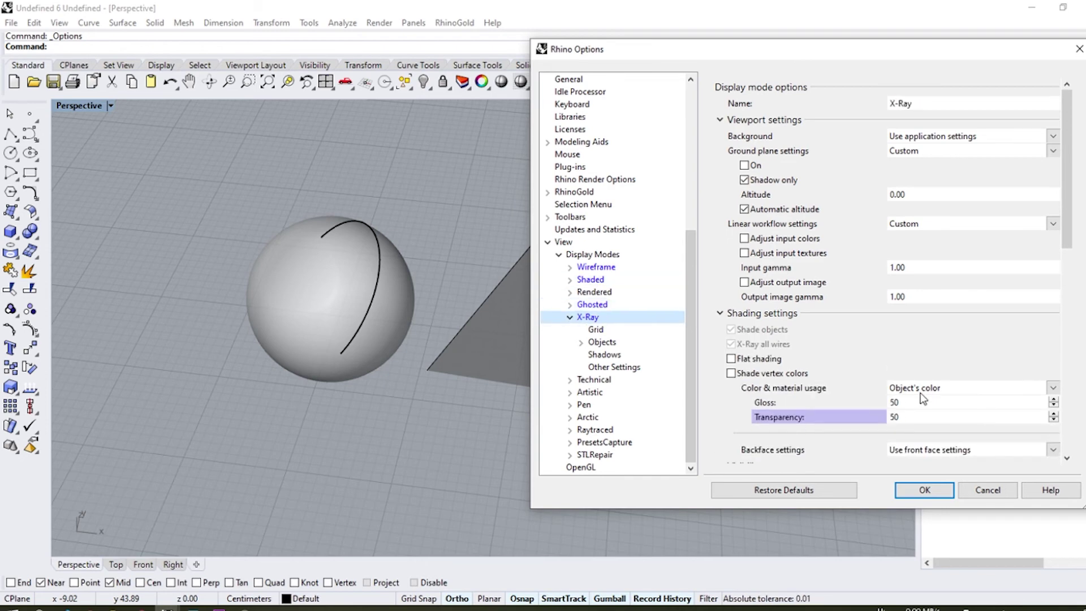
pyautogui.scroll(-1, 922, 398)
pyautogui.scroll(-1, 922, 398)
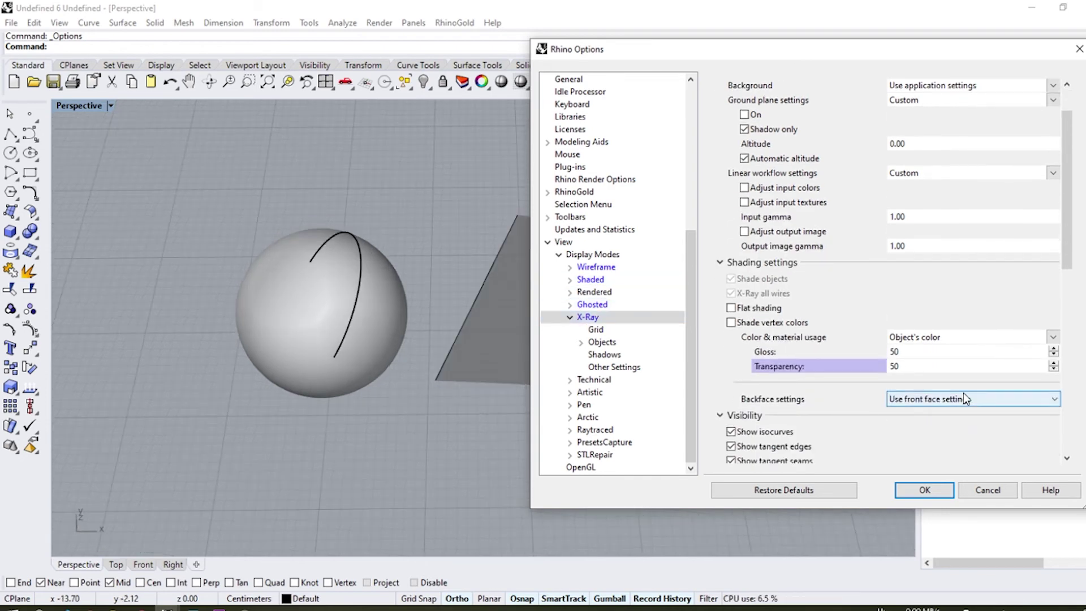
pyautogui.click(922, 490)
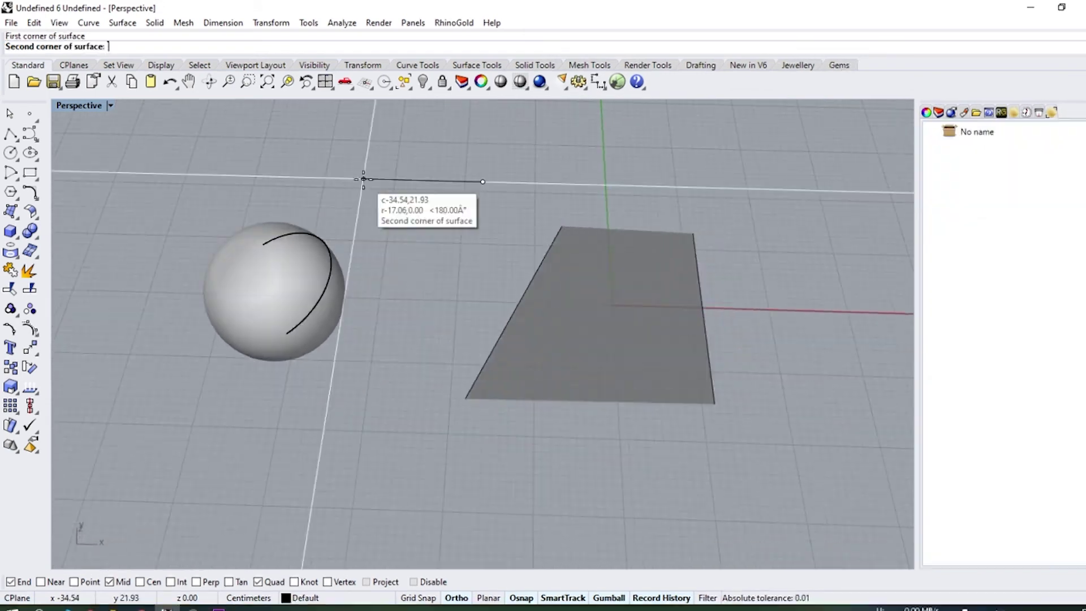
# - Create a four-corner surface between the sphere and the locked surface, and select it to check for isocurves
pyautogui.click(482, 182)
pyautogui.click(551, 261)
pyautogui.click(341, 320)
pyautogui.moveTo(432, 332); pyautogui.dragTo(446, 305, button='right')
pyautogui.click(381, 179)
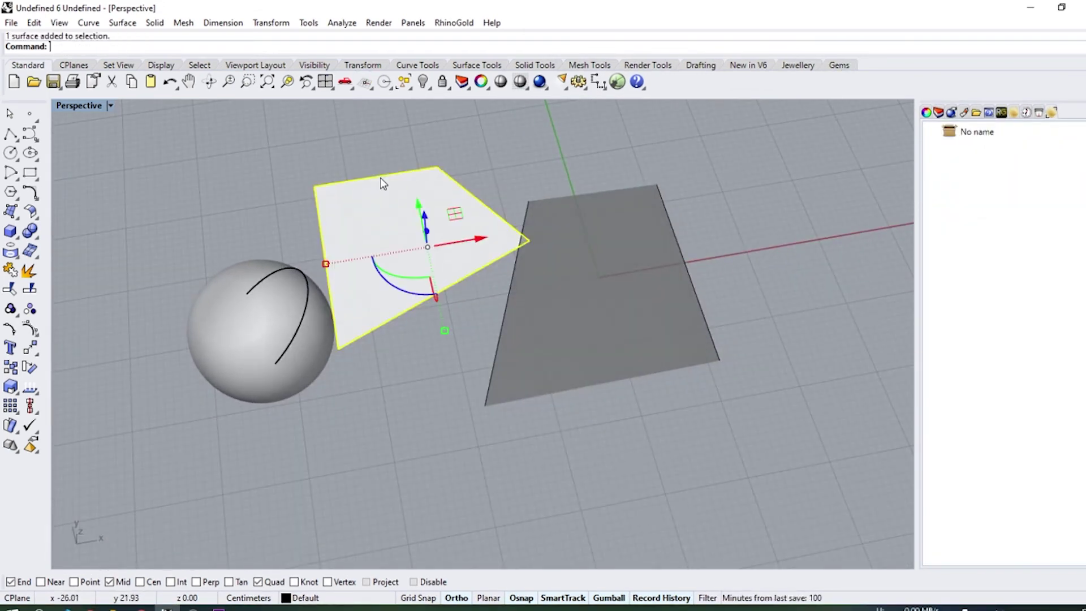
pyautogui.click(409, 134)
# - Enable Show surface isocurves in the General page of the Rhino Options and apply it
pyautogui.click(340, 23)
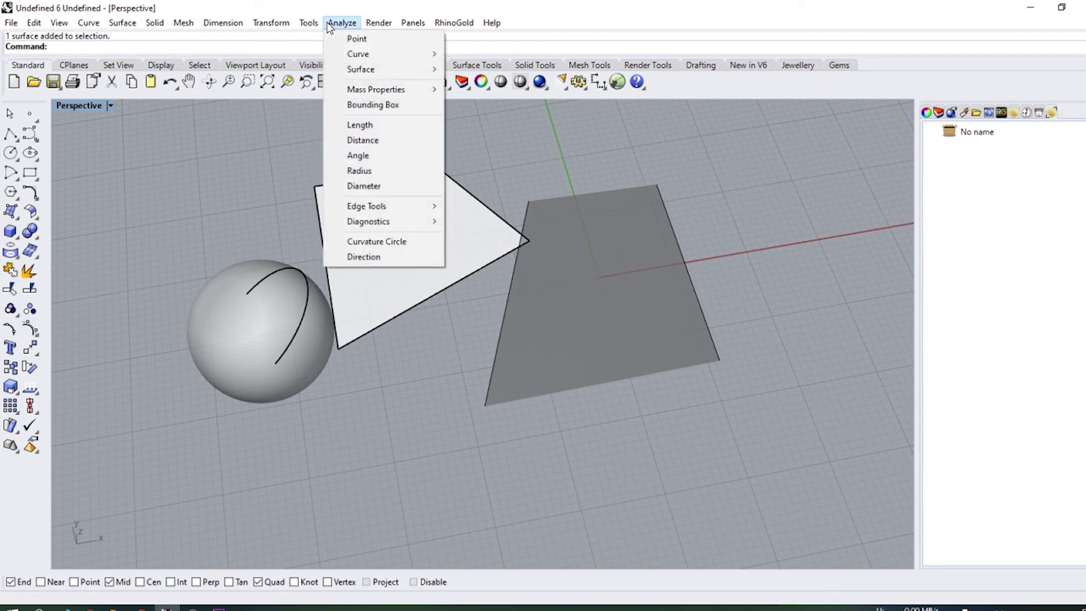
pyautogui.moveTo(271, 23)
pyautogui.moveTo(308, 23)
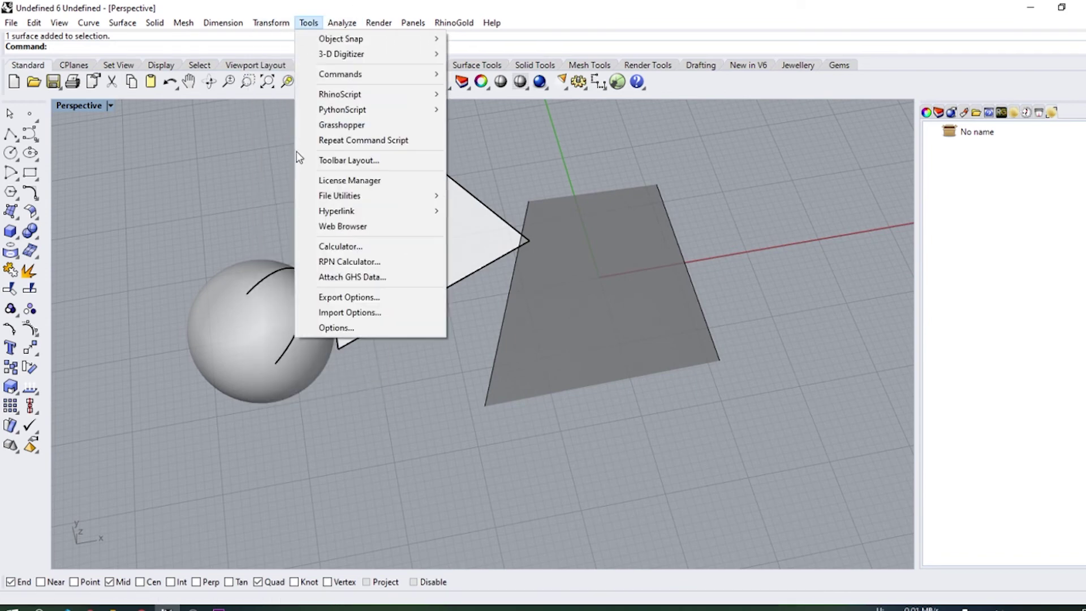
pyautogui.click(339, 328)
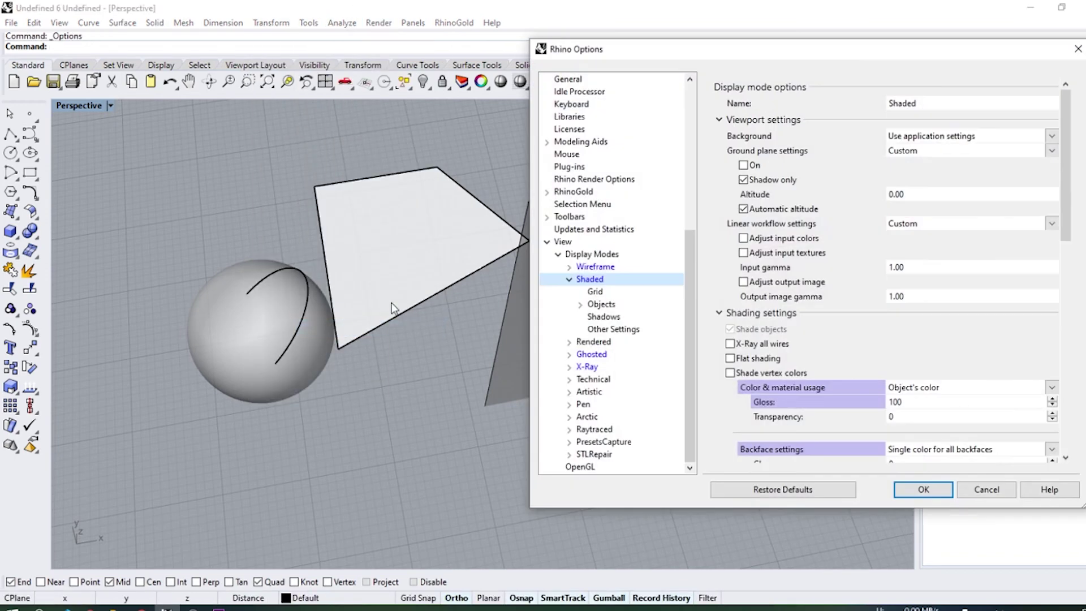
pyautogui.scroll(5, 608, 291)
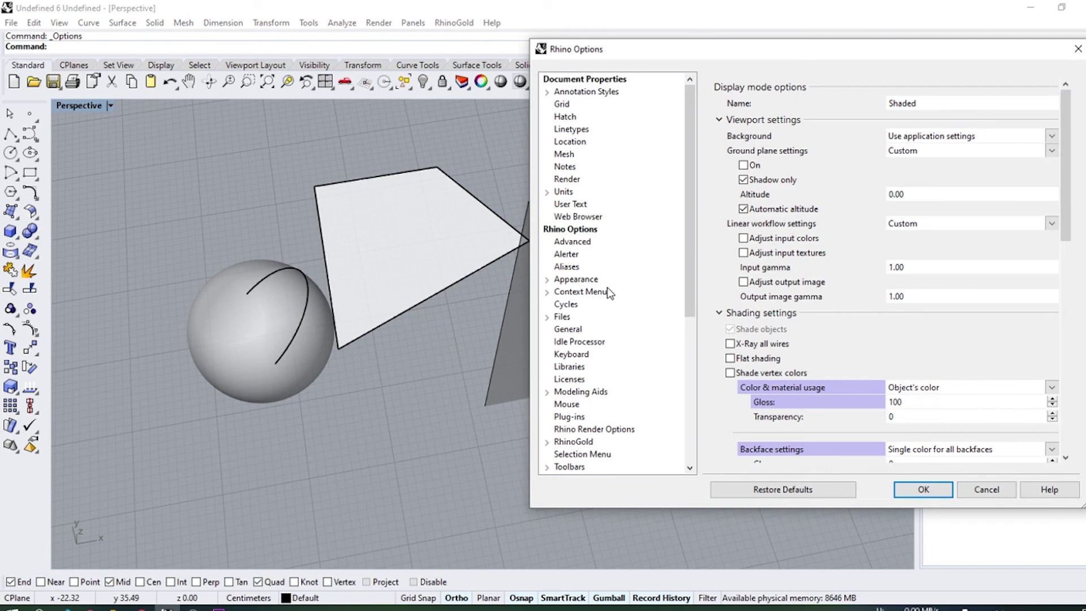
pyautogui.click(568, 332)
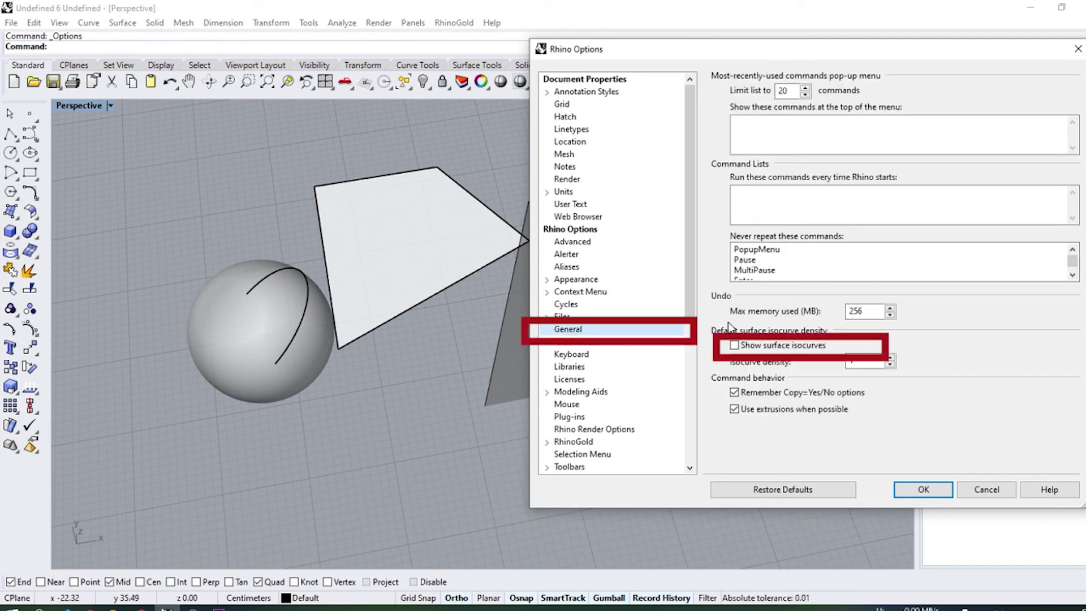
pyautogui.click(738, 346)
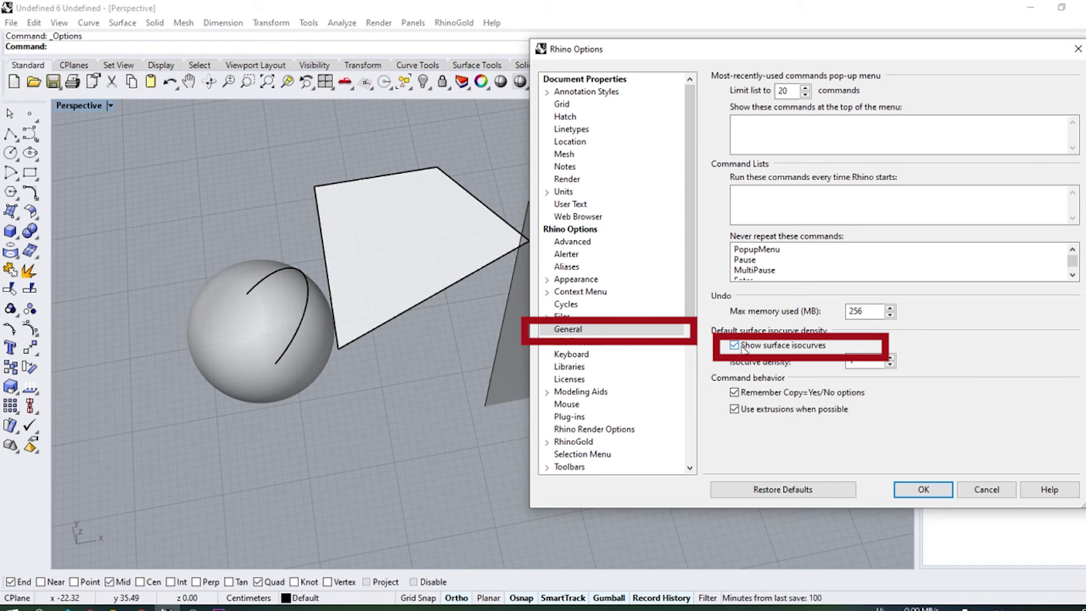
pyautogui.click(944, 490)
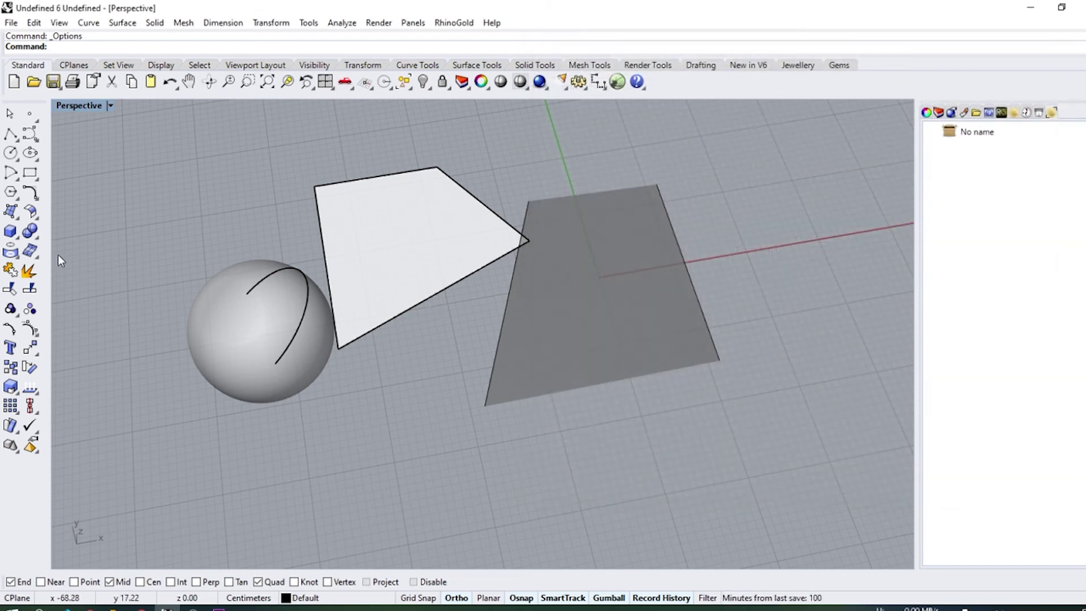
# - Create a second four-corner surface in front of the sphere and locked surface, and select it to check its isocurves
pyautogui.click(10, 211)
pyautogui.click(444, 355)
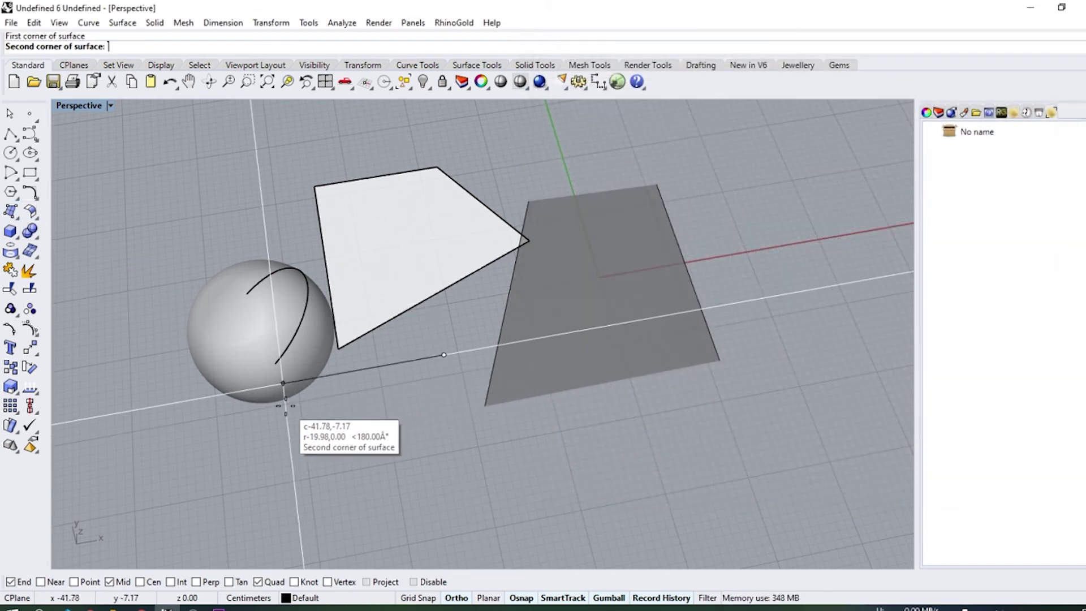
pyautogui.click(285, 405)
pyautogui.click(371, 498)
pyautogui.click(533, 439)
pyautogui.moveTo(533, 439); pyautogui.dragTo(392, 450, button='right')
pyautogui.click(403, 425)
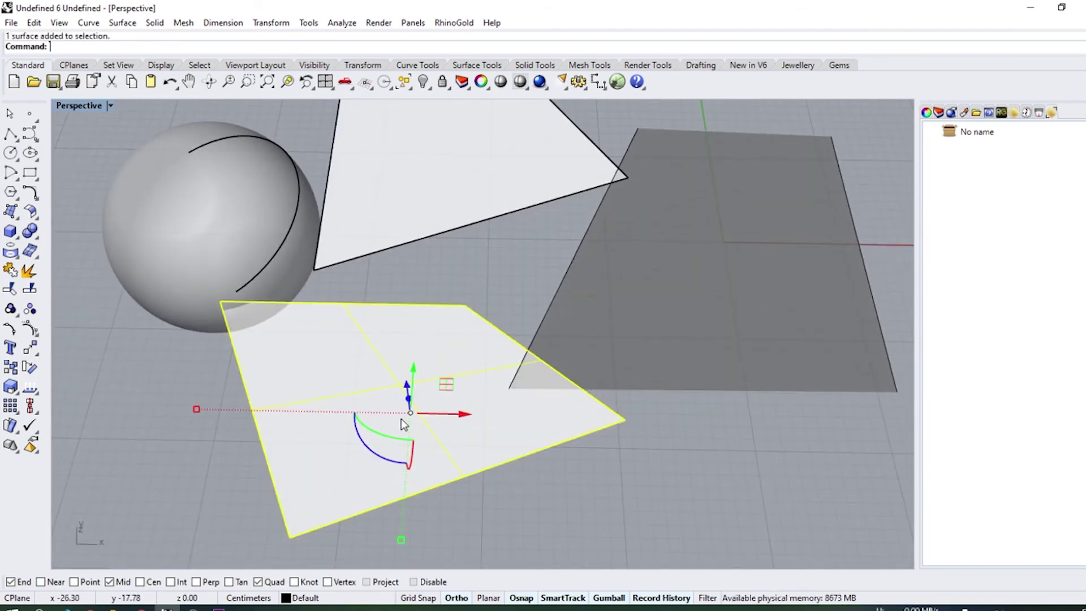
pyautogui.click(506, 290)
# - Disable Show surface isocurves in the General page of the Rhino Options and apply it
pyautogui.click(308, 22)
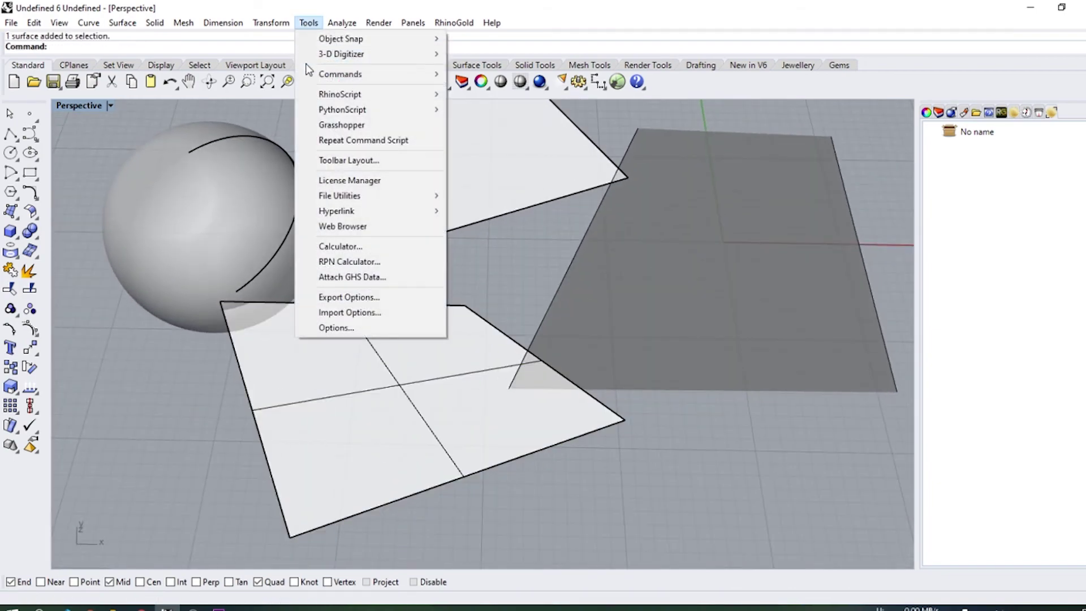
pyautogui.click(339, 327)
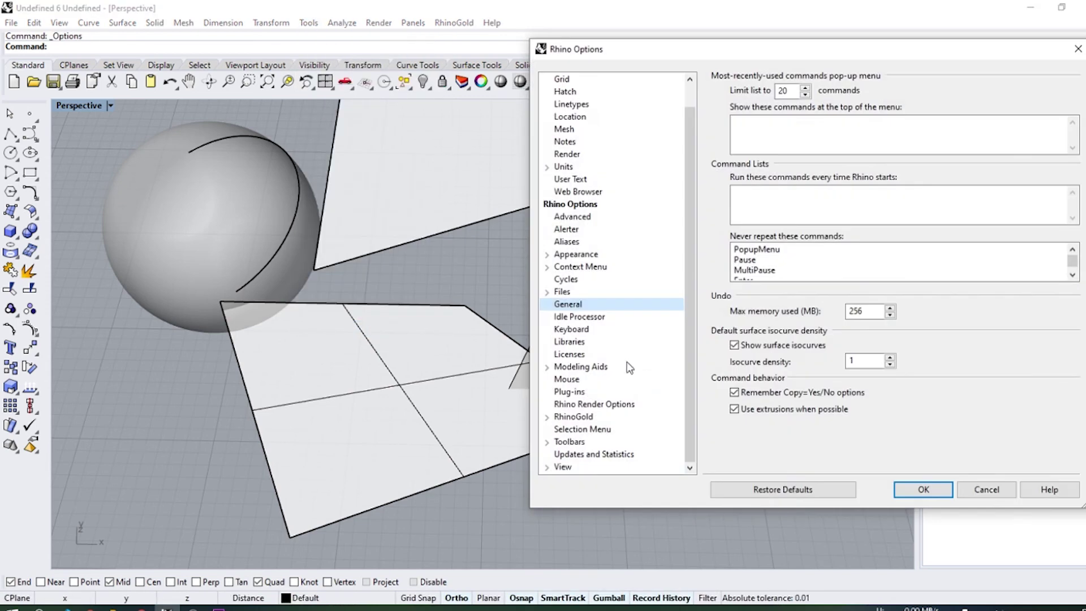
pyautogui.click(735, 347)
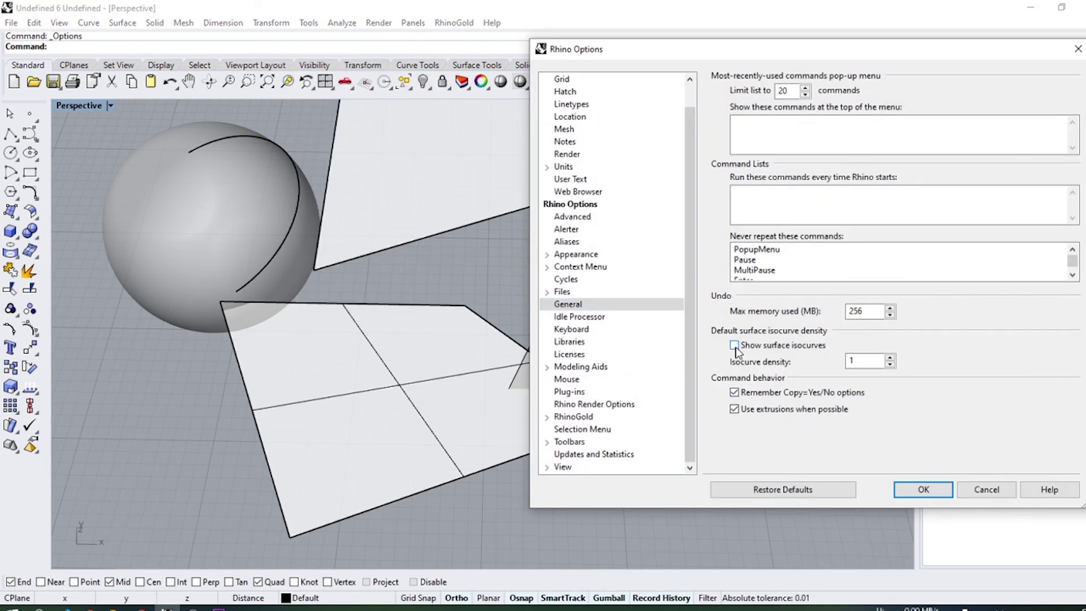
pyautogui.click(923, 490)
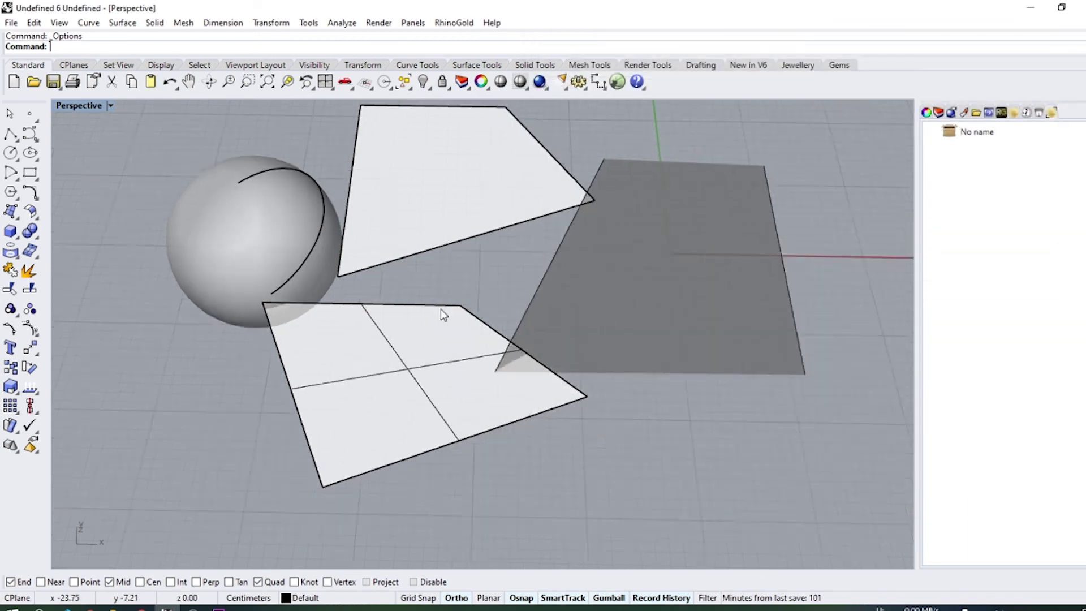
# - Create a third four-corner surface in front of the locked surface and compare its isocurve display with the earlier surfaces
pyautogui.click(10, 229)
pyautogui.click(495, 386)
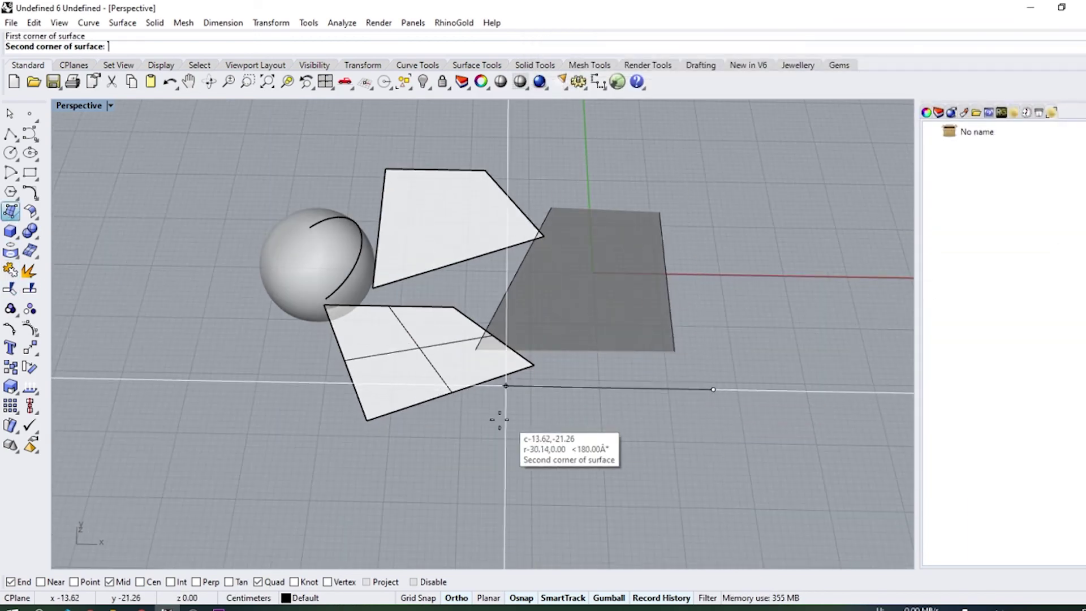
pyautogui.click(712, 391)
pyautogui.click(557, 524)
pyautogui.click(700, 500)
pyautogui.moveTo(699, 500); pyautogui.dragTo(604, 528, button='right')
pyautogui.scroll(-4, 617, 420)
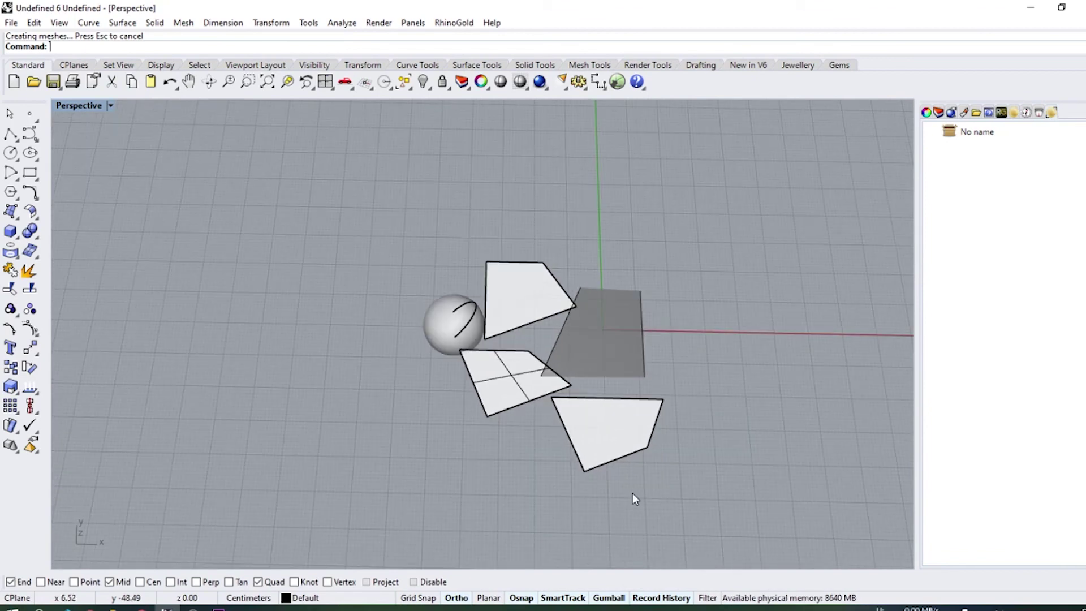
pyautogui.scroll(1, 632, 494)
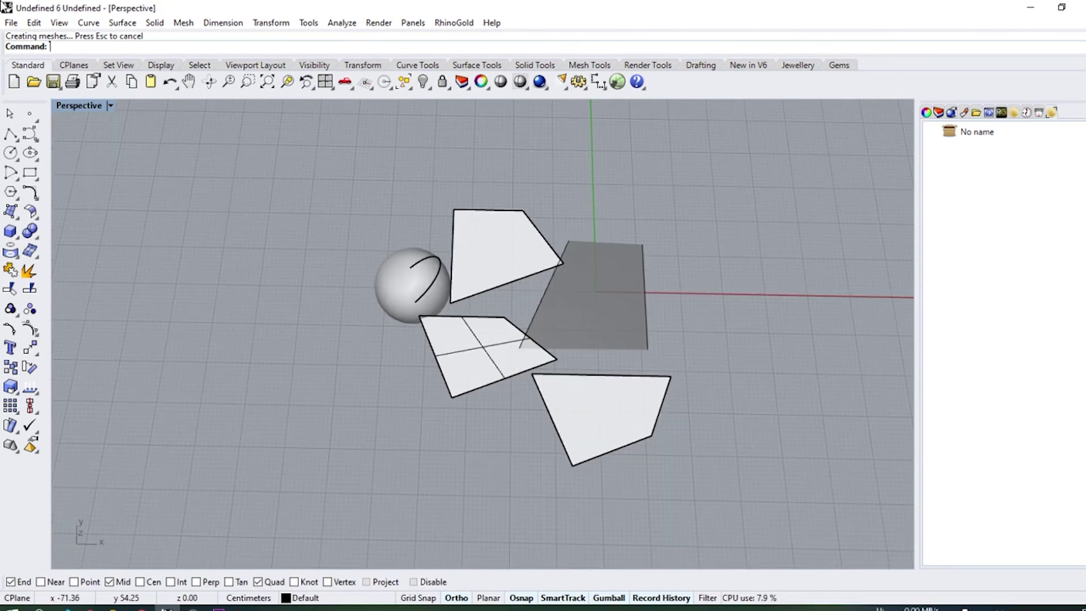
# - Save the current model as a template over the existing Small Objects - Millimeters file, allowing it to be replaced
pyautogui.click(12, 23)
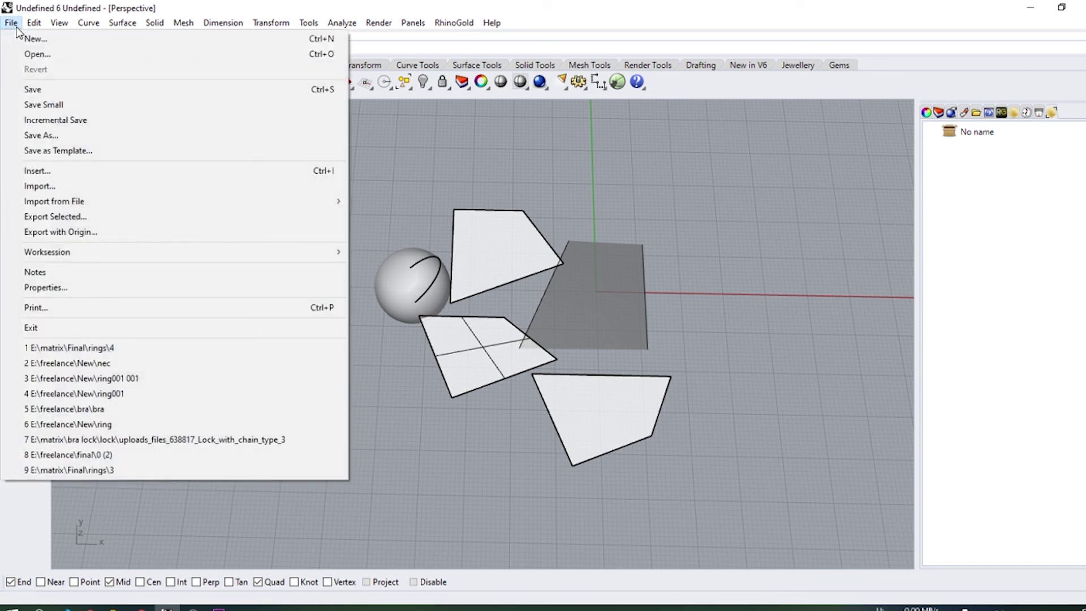
pyautogui.click(109, 151)
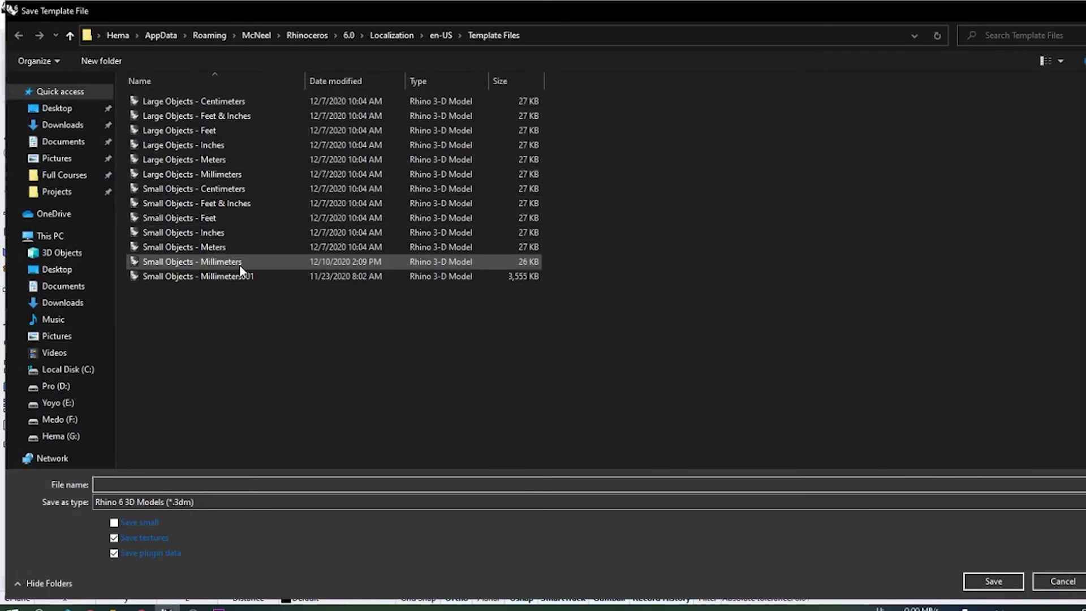
pyautogui.doubleClick(290, 267)
pyautogui.click(574, 360)
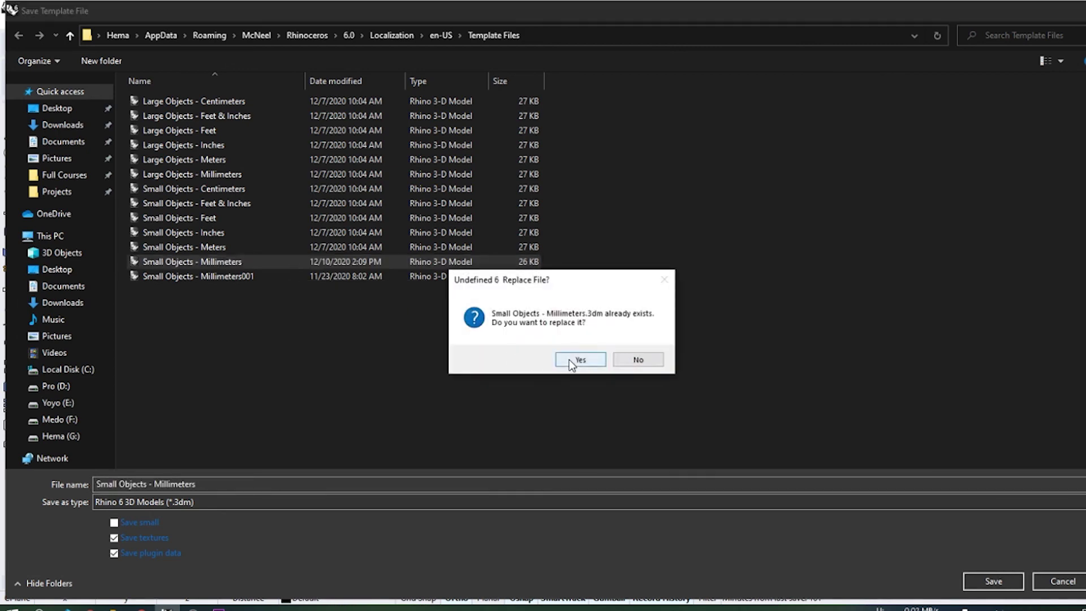